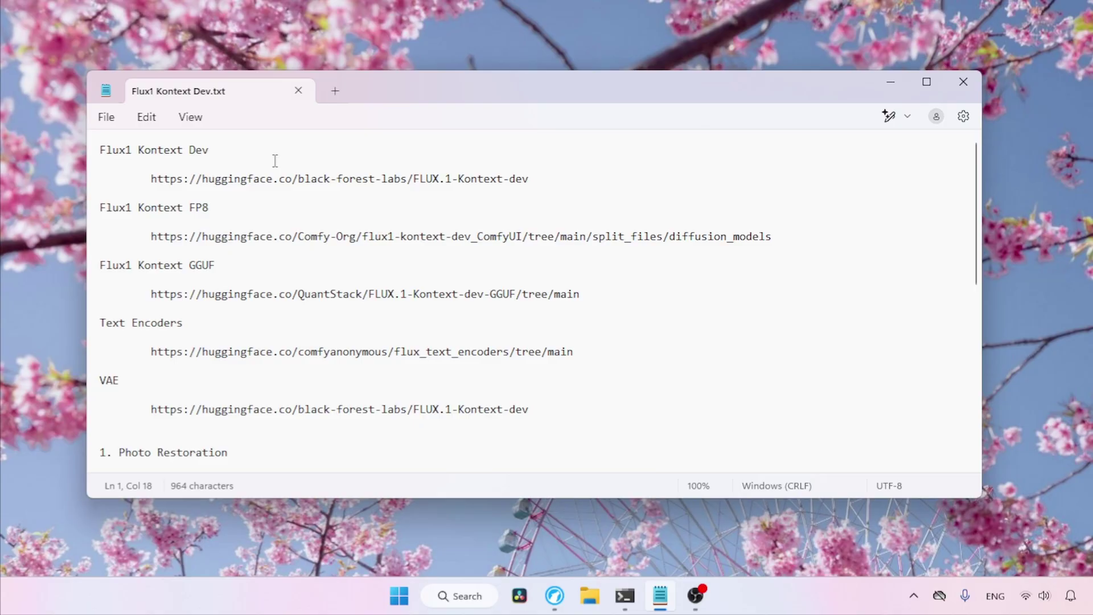
Copy the Flux1 Kontext Dev link from the text notes and load the black-forest-labs/FLUX.1-Kontext-dev page in the browser
click(117, 155)
drag(146, 180, 607, 194)
key(ctrl+c)
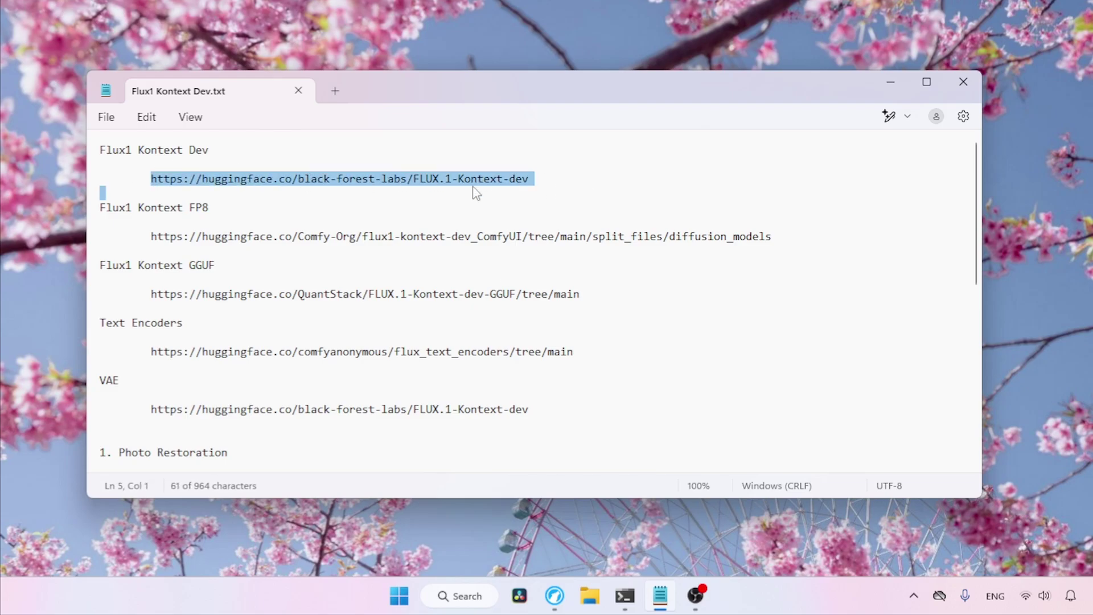
click(555, 594)
key(ctrl+v)
key(Return)
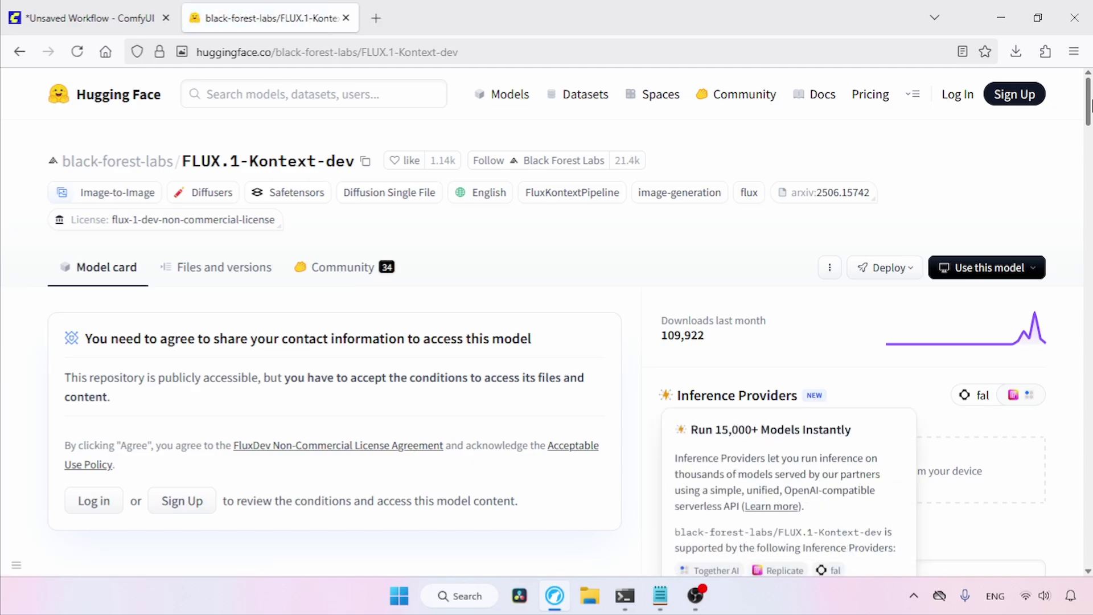
Show the model's files and versions and highlight the file name flux1-kontext-dev.safetensors
scroll(973, 164, down, 1)
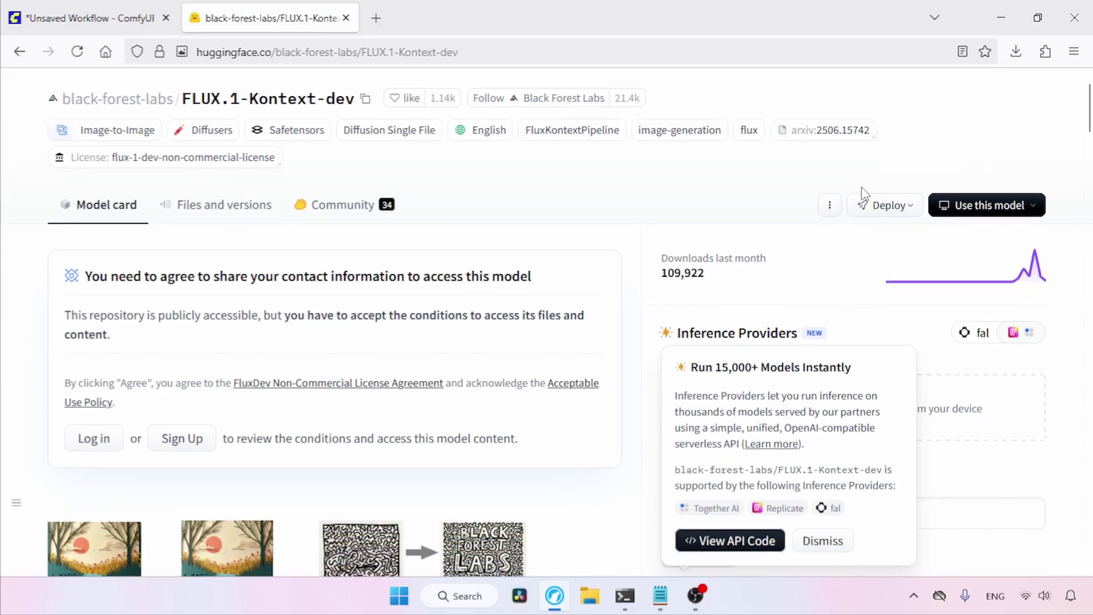
click(223, 212)
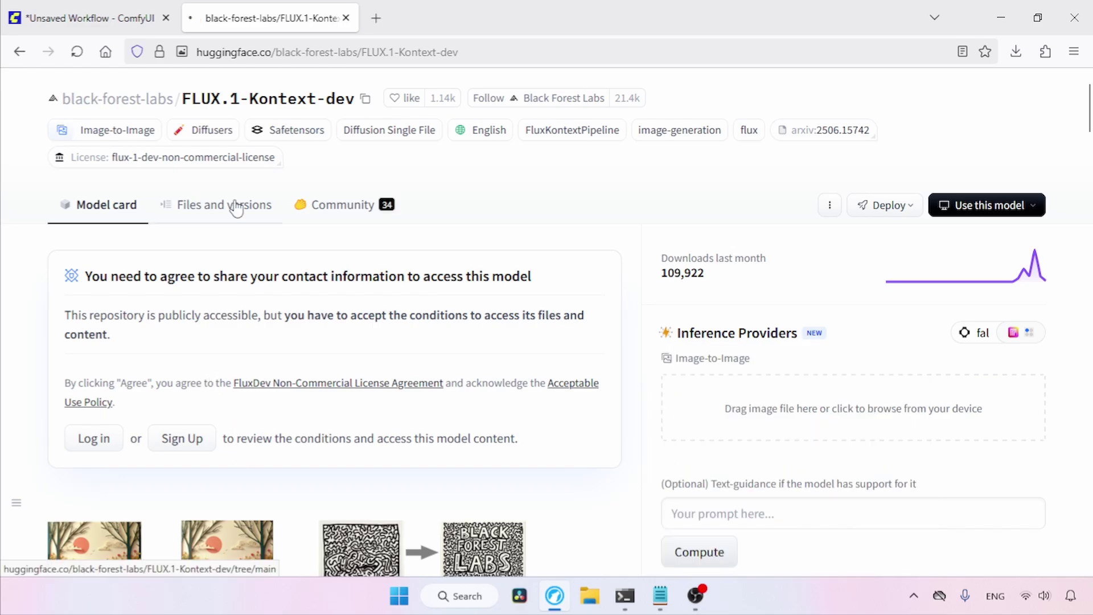
drag(1085, 170, 1083, 441)
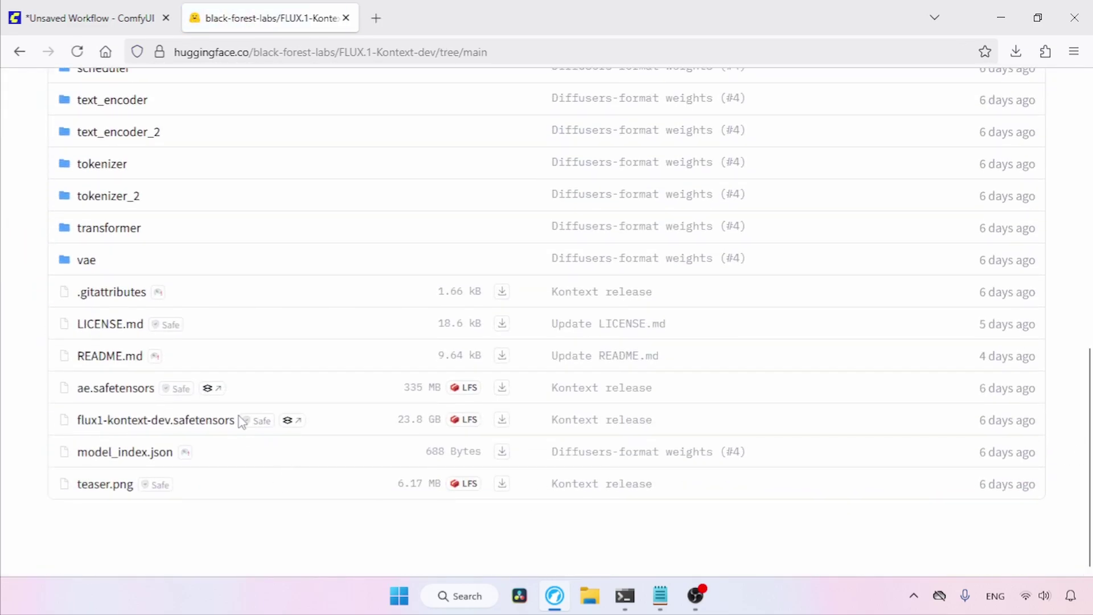
drag(235, 421, 72, 422)
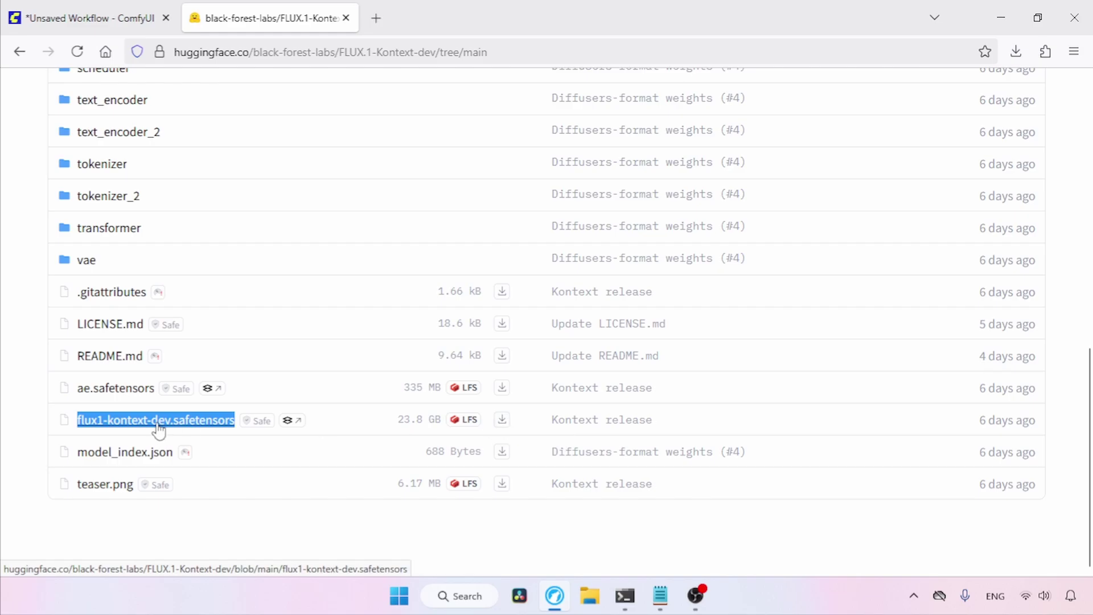
Copy the Flux1 Kontext FP8 link from the notes and load its diffusion_models file page in the browser
click(664, 599)
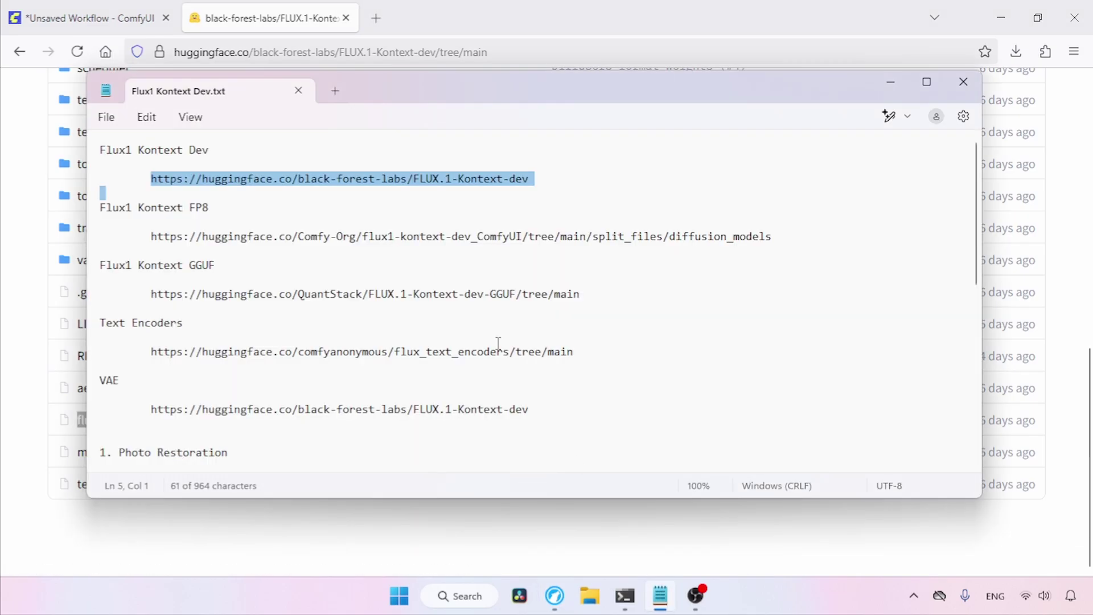
drag(146, 239, 772, 236)
key(ctrl+c)
click(438, 51)
key(ctrl+v)
key(Return)
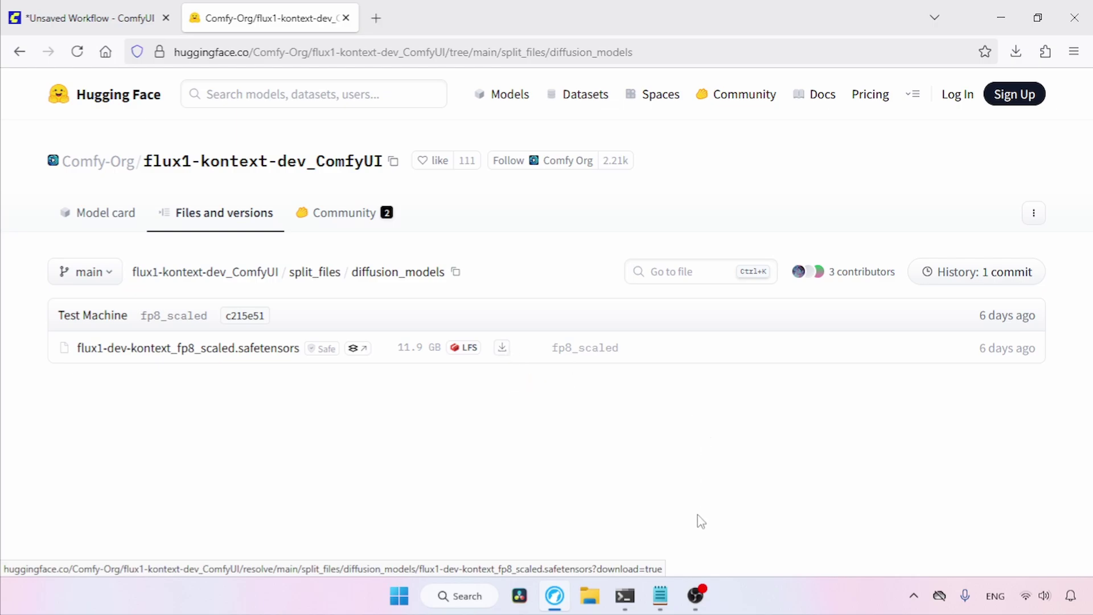
Load the Flux1 Kontext GGUF link from the notes in the browser and look through the list of quantized model files
click(659, 596)
drag(592, 295, 152, 295)
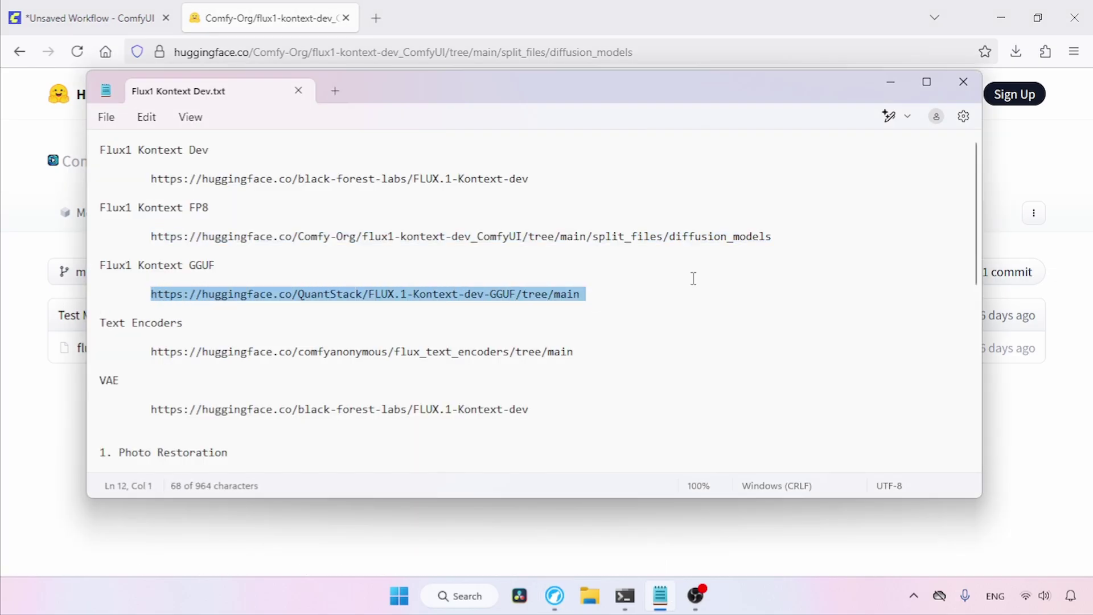
key(ctrl+c)
click(435, 53)
key(ctrl+v)
key(Return)
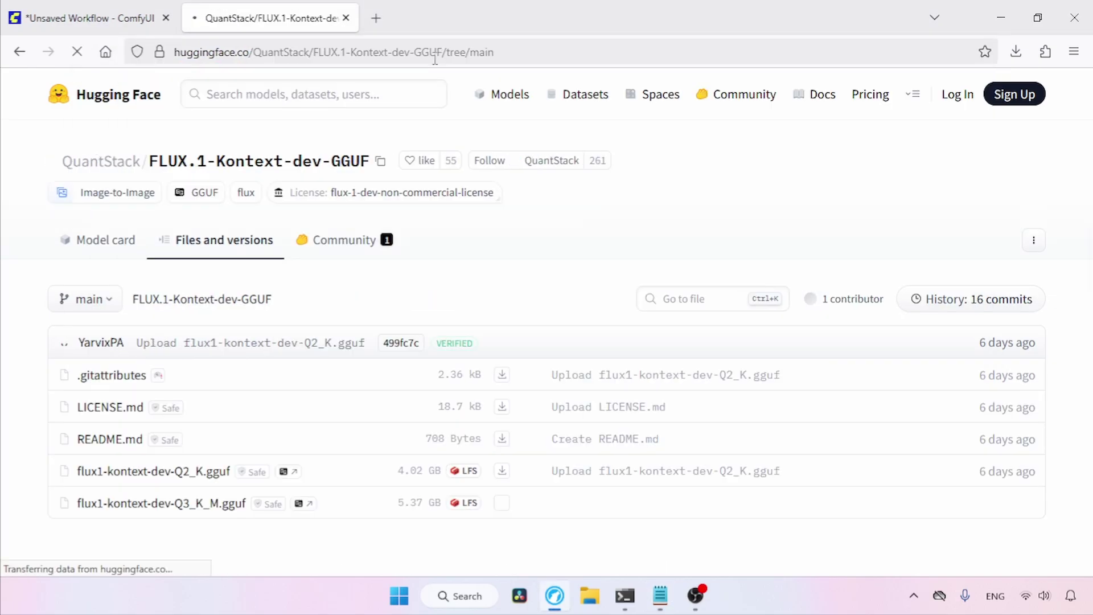
scroll(210, 118, down, 5)
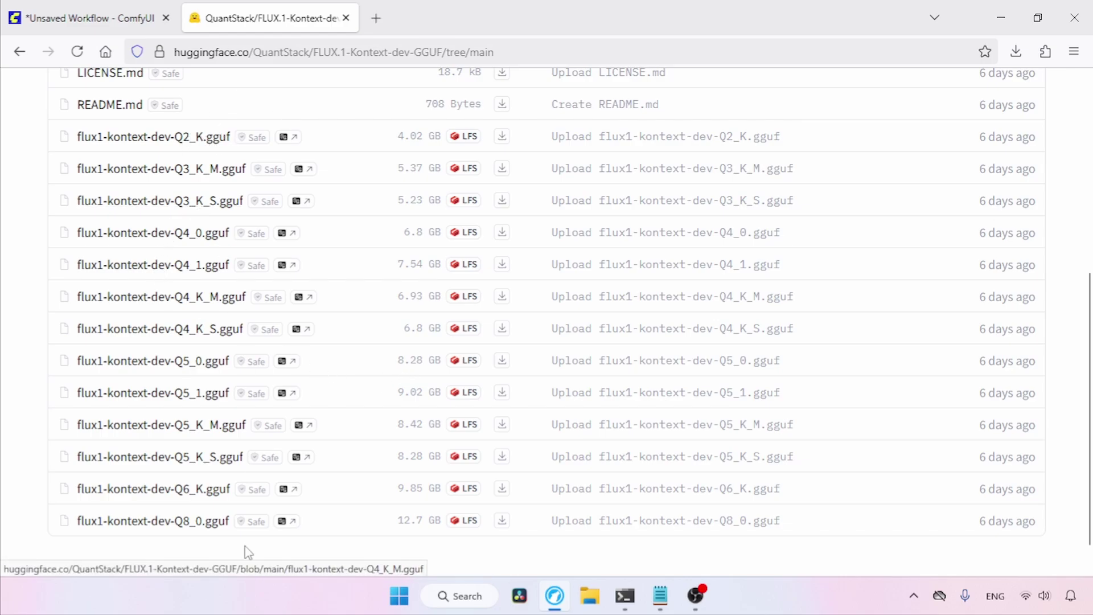
scroll(847, 225, up, 6)
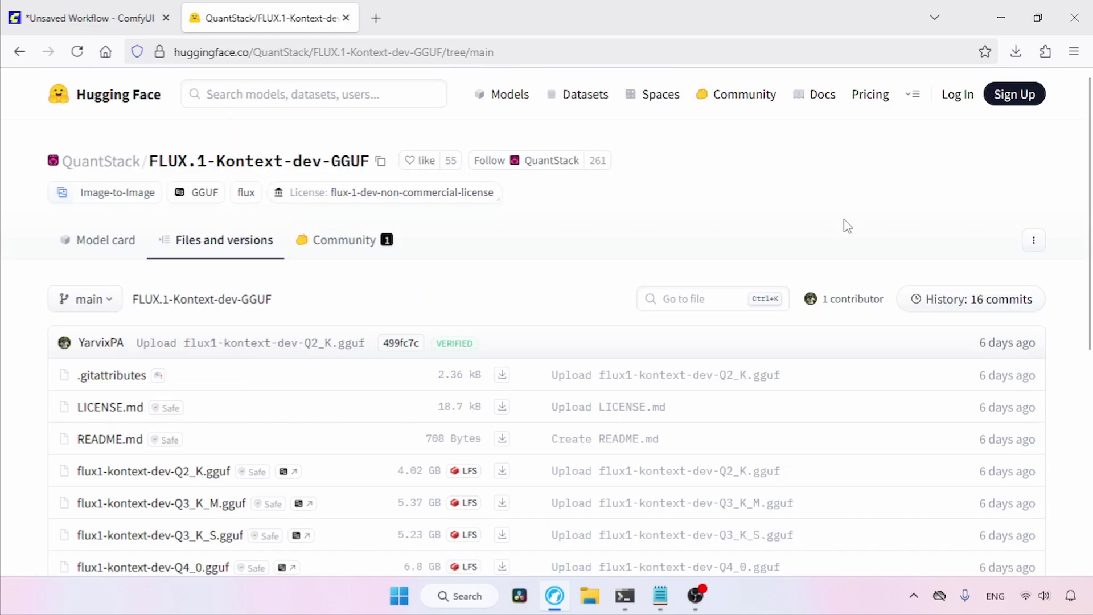
Load the Text Encoders link from the notes in the browser and highlight clip_l.safetensors in the file list
click(660, 596)
drag(632, 354, 147, 353)
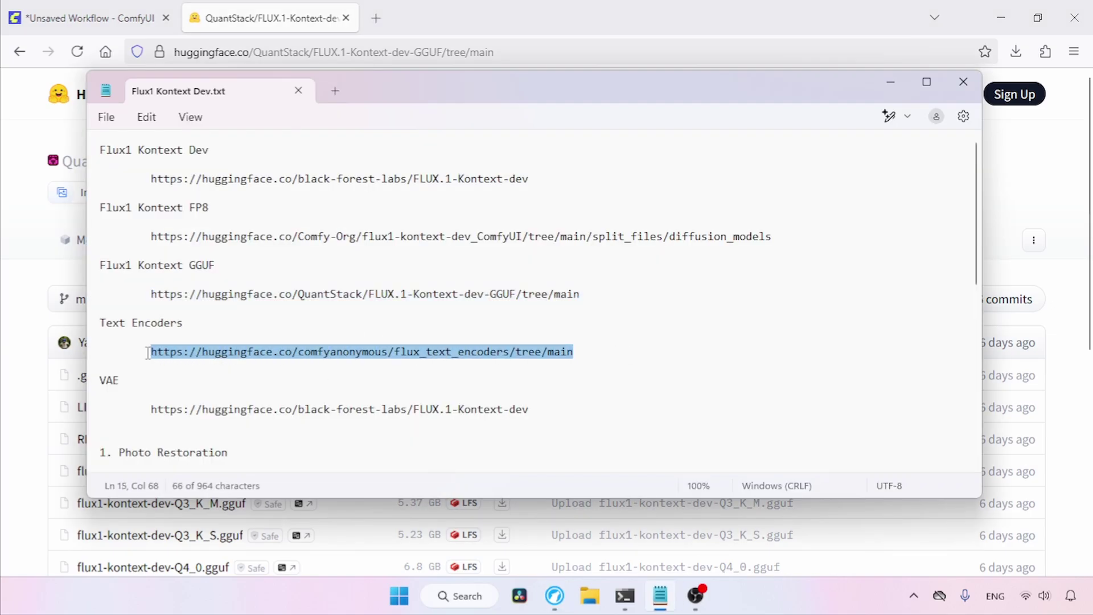
click(398, 53)
key(ctrl+v)
key(Return)
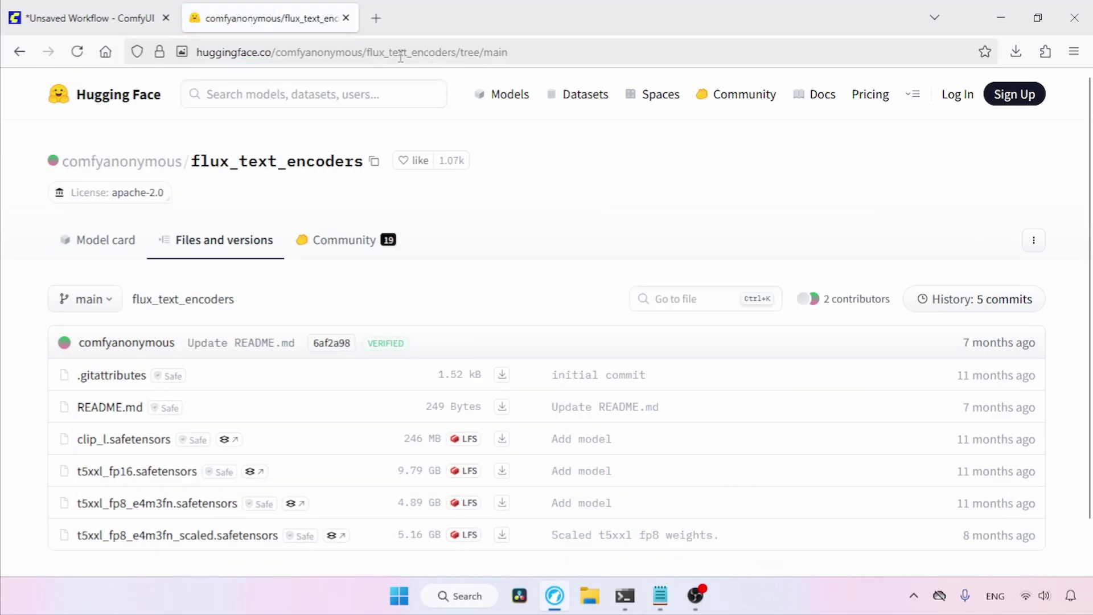
scroll(387, 273, down, 1)
drag(75, 387, 171, 388)
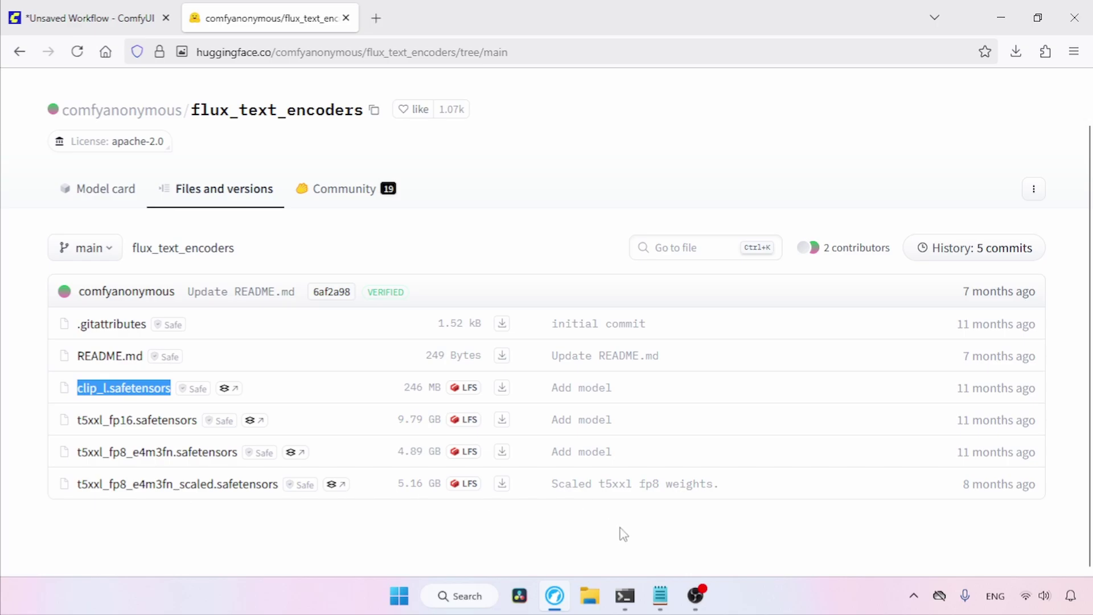
Copy the VAE link from the notes and load the FLUX.1-Kontext-dev page in the browser
click(660, 595)
drag(151, 409, 536, 410)
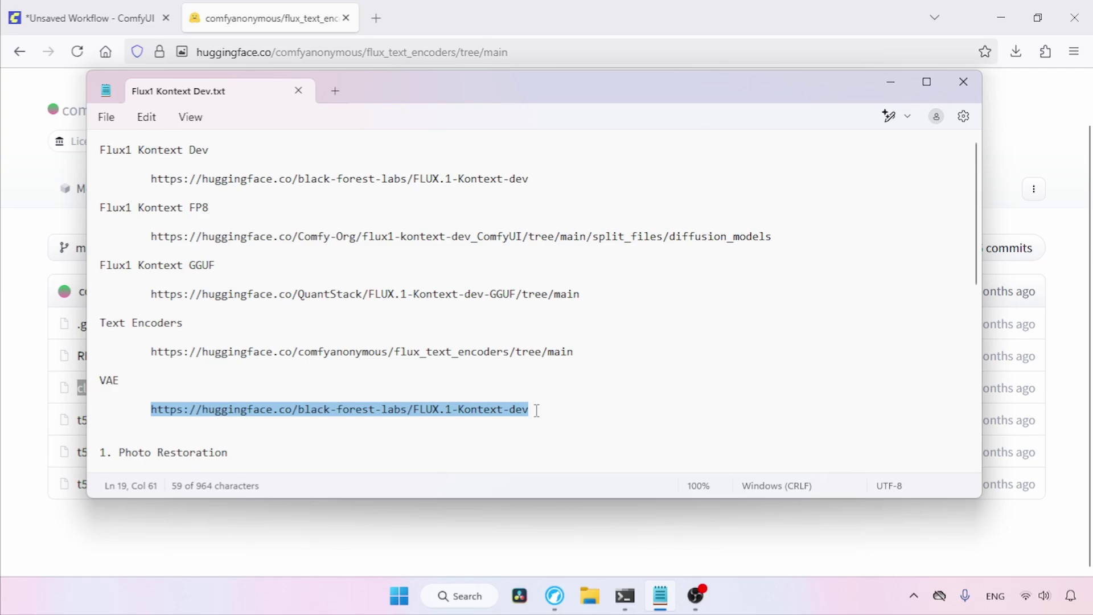
click(562, 52)
key(ctrl+v)
key(Return)
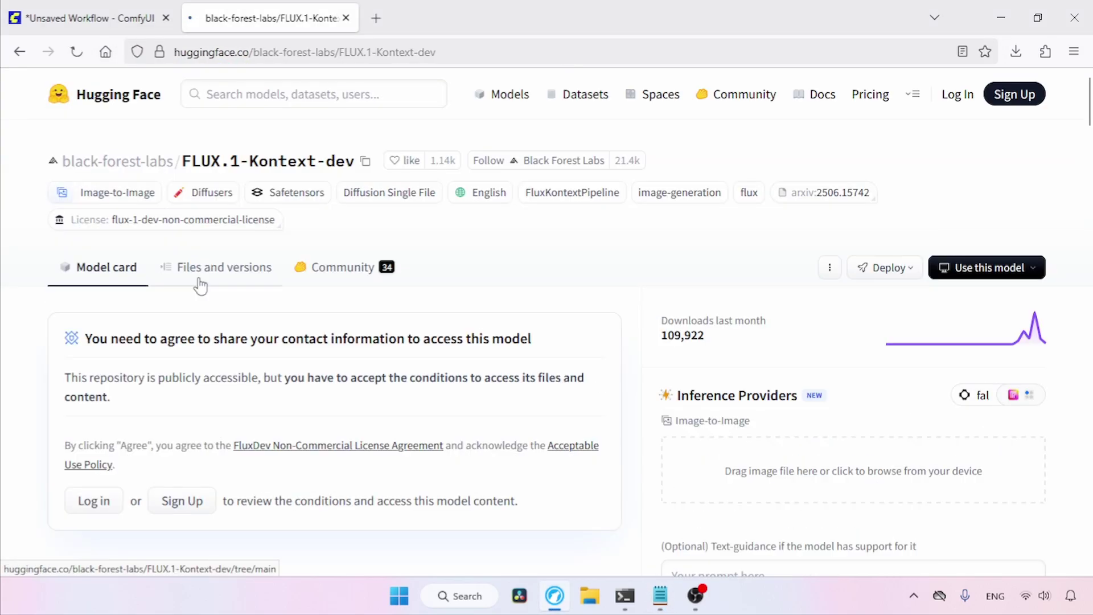
Show the repository's files and versions and highlight the VAE file ae.safetensors
click(200, 285)
scroll(1091, 358, down, 8)
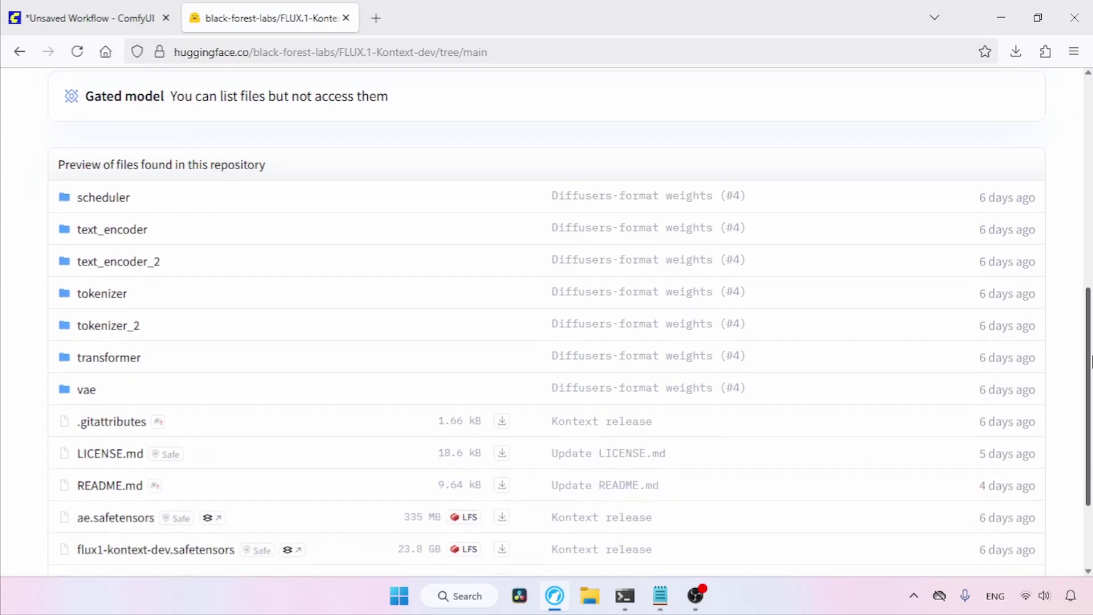
scroll(1090, 358, down, 2)
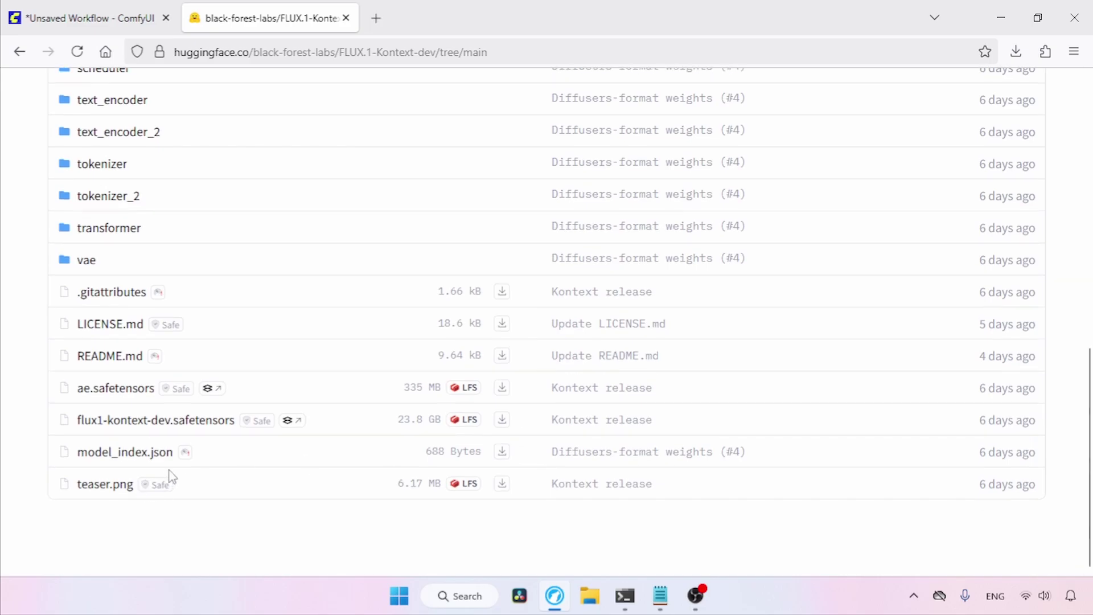
drag(155, 388, 77, 389)
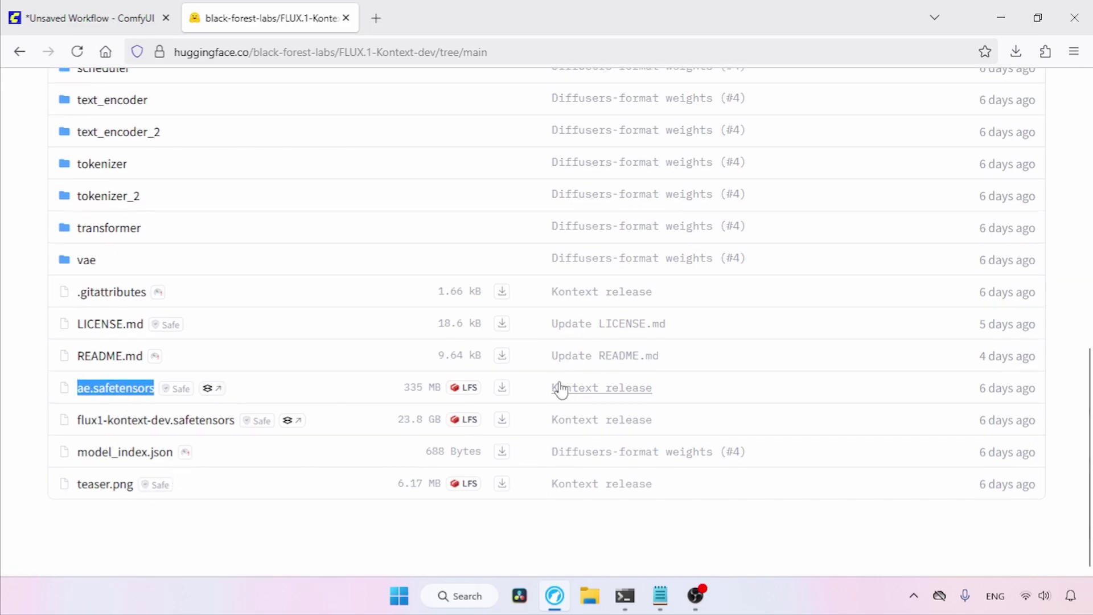
Close the Hugging Face page, minimize the browser and open the Downloads folder in File Explorer
key(ctrl+w)
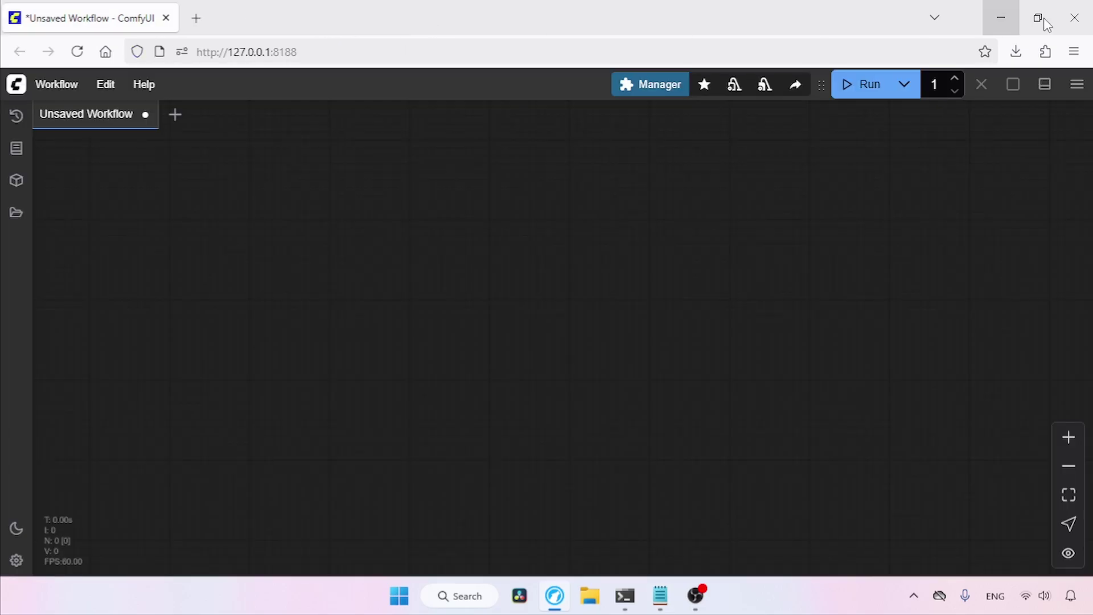
click(1001, 17)
click(589, 596)
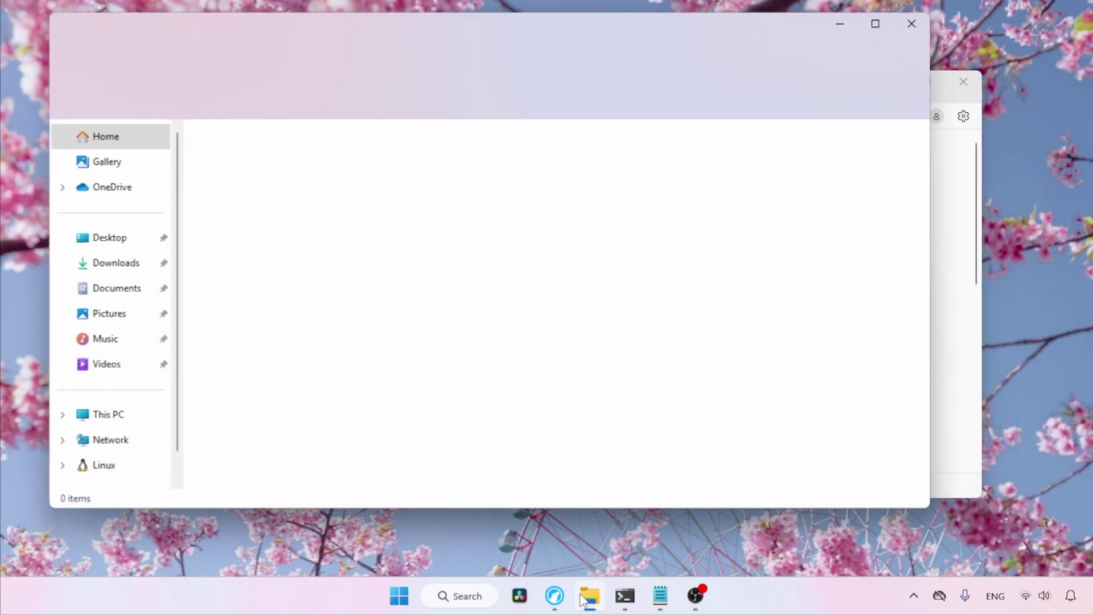
click(124, 265)
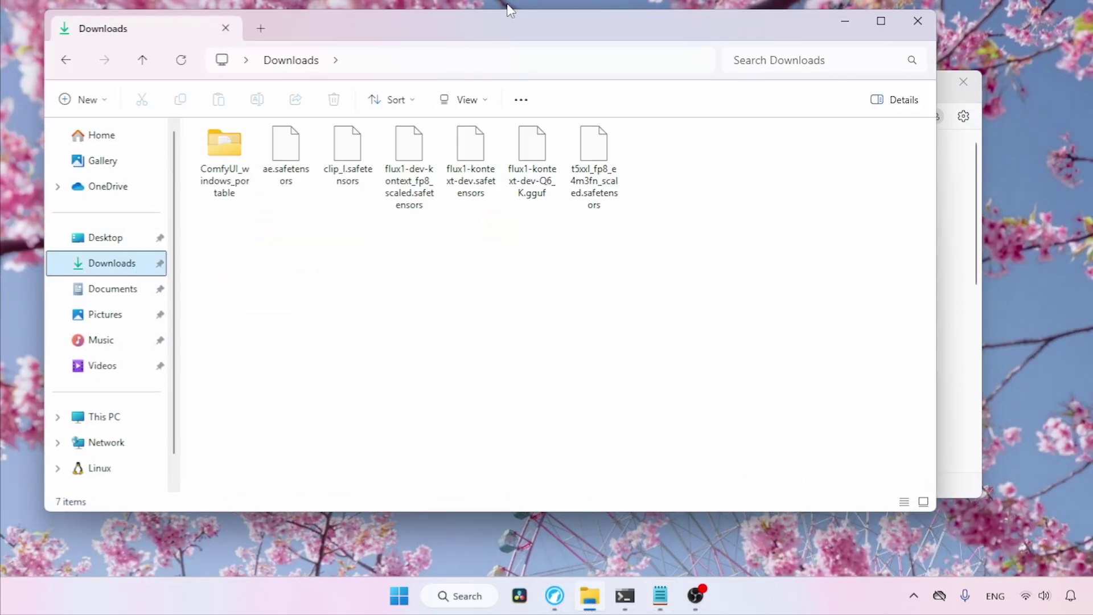
drag(508, 10, 504, 15)
Move flux1-dev-kontext_fp8_scaled.safetensors, flux1-kontext-dev.safetensors and flux1-kontext-dev-Q6_K.gguf from Downloads into ComfyUI_windows_portable\ComfyUI\models\diffusion_models
click(411, 193)
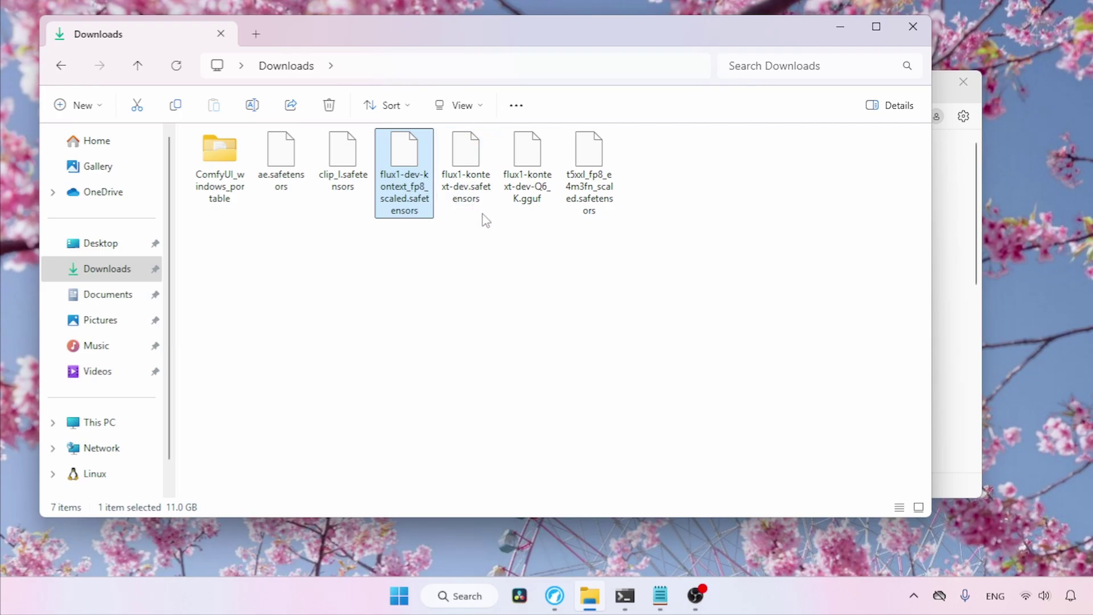
ctrl+click(482, 179)
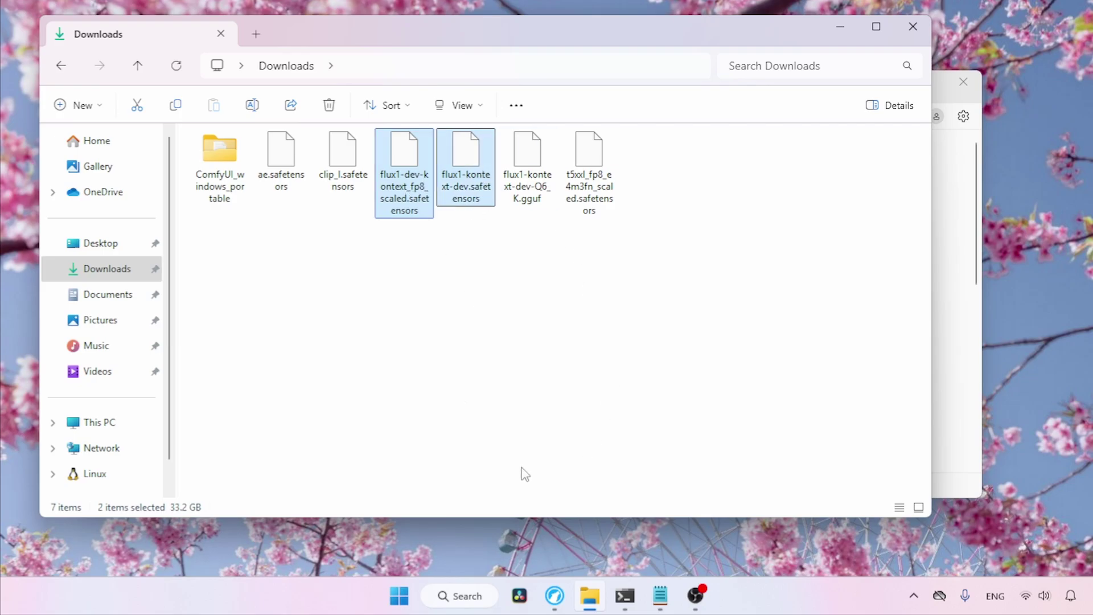
ctrl+click(550, 204)
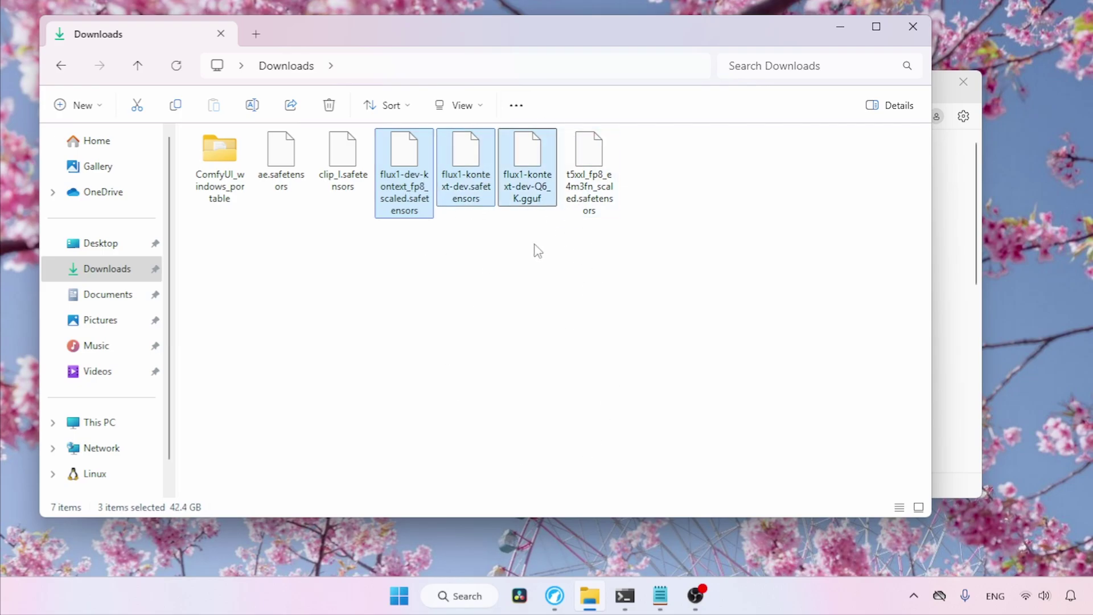
double_click(239, 165)
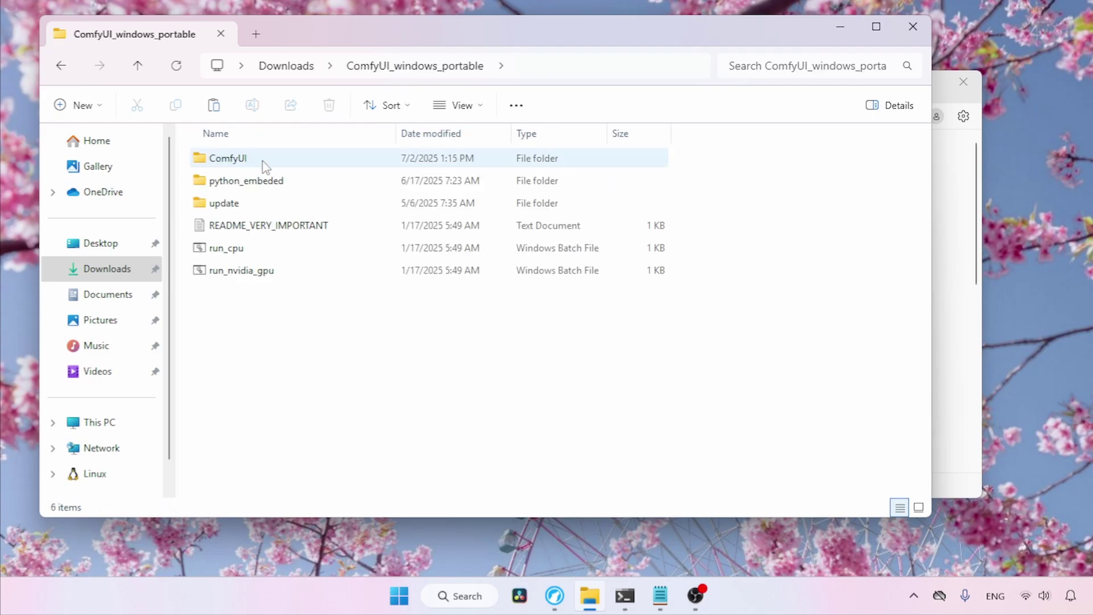
double_click(270, 164)
scroll(273, 488, down, 1)
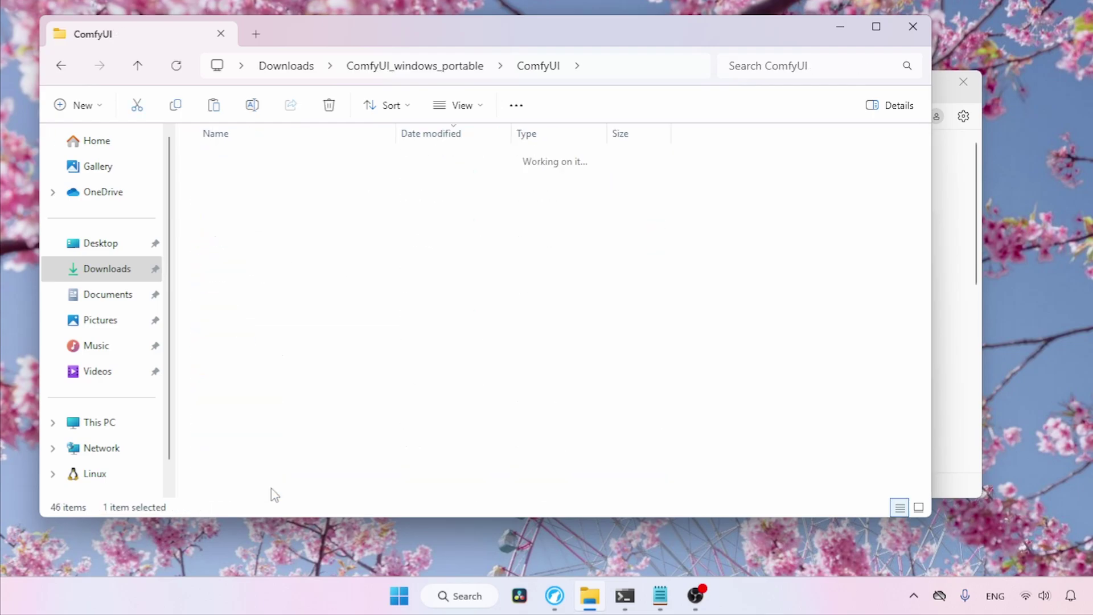
double_click(273, 491)
double_click(398, 187)
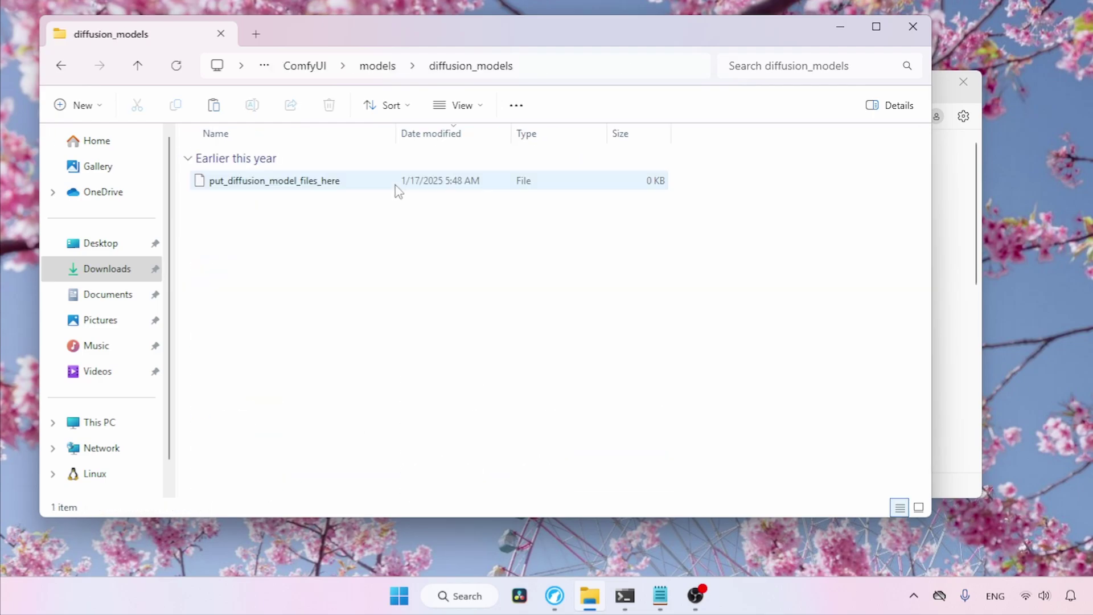
key(ctrl+v)
Move clip_l.safetensors and t5xxl_fp8_e4m3fn_scaled.safetensors from Downloads into the text encoder folder under ComfyUI's models folder
click(178, 293)
click(119, 274)
click(310, 251)
drag(324, 233, 470, 175)
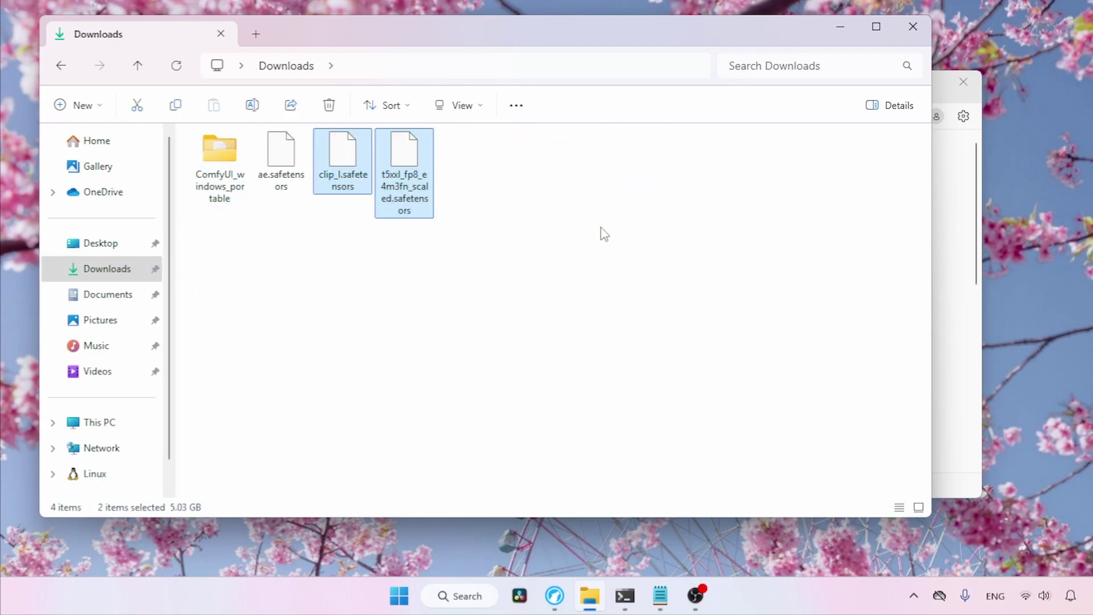
double_click(220, 165)
double_click(314, 166)
scroll(314, 168, down, 5)
double_click(314, 166)
double_click(261, 203)
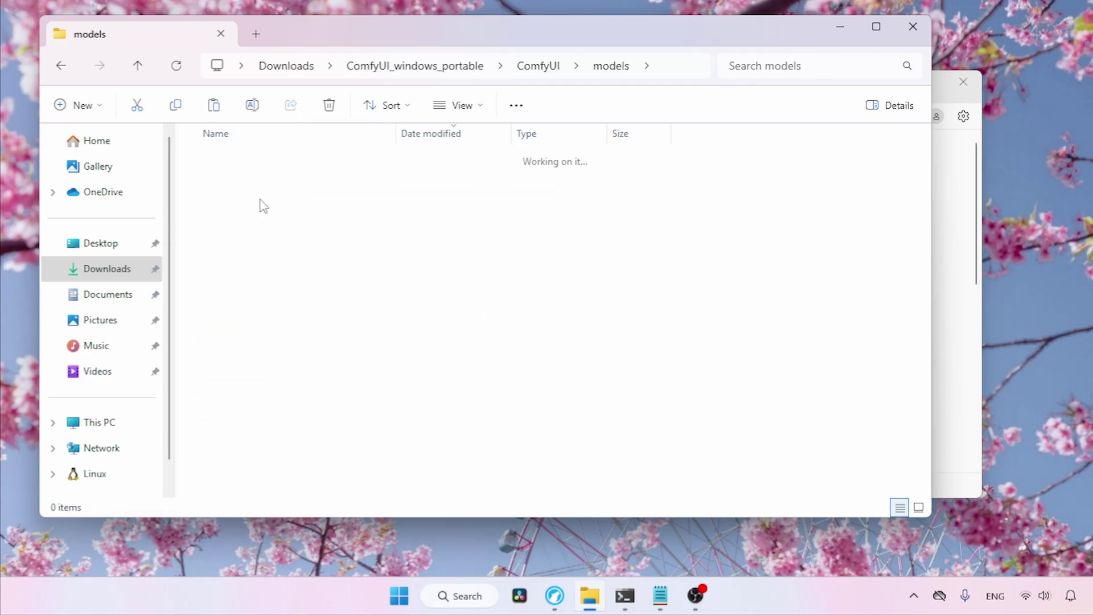
key(ctrl+v)
Move ae.safetensors from Downloads into ComfyUI_windows_portable\ComfyUI\models\vae and close the File Explorer window
click(124, 275)
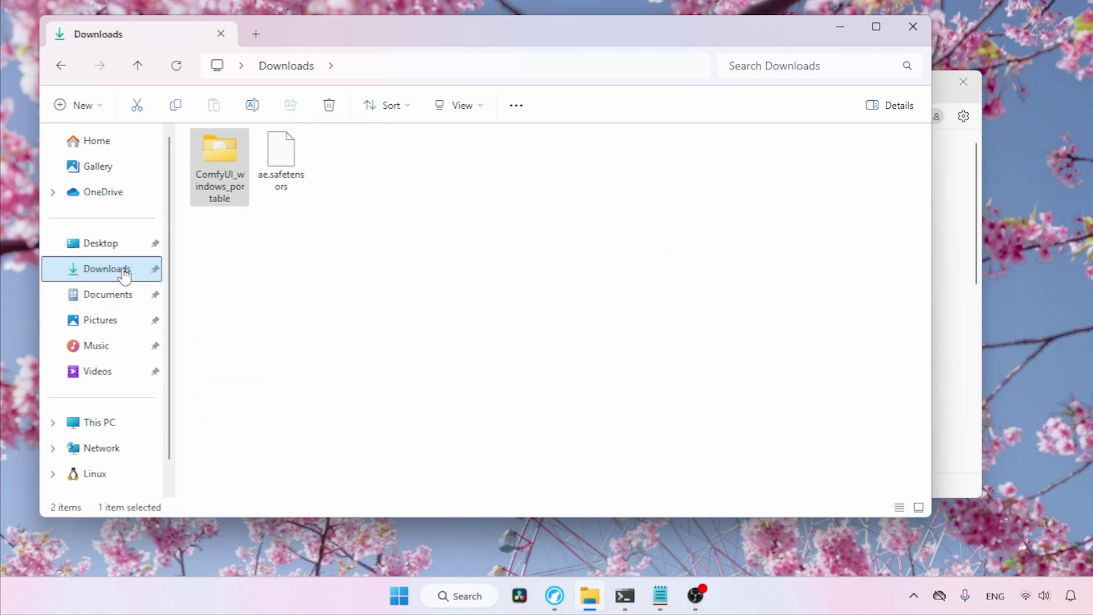
click(285, 186)
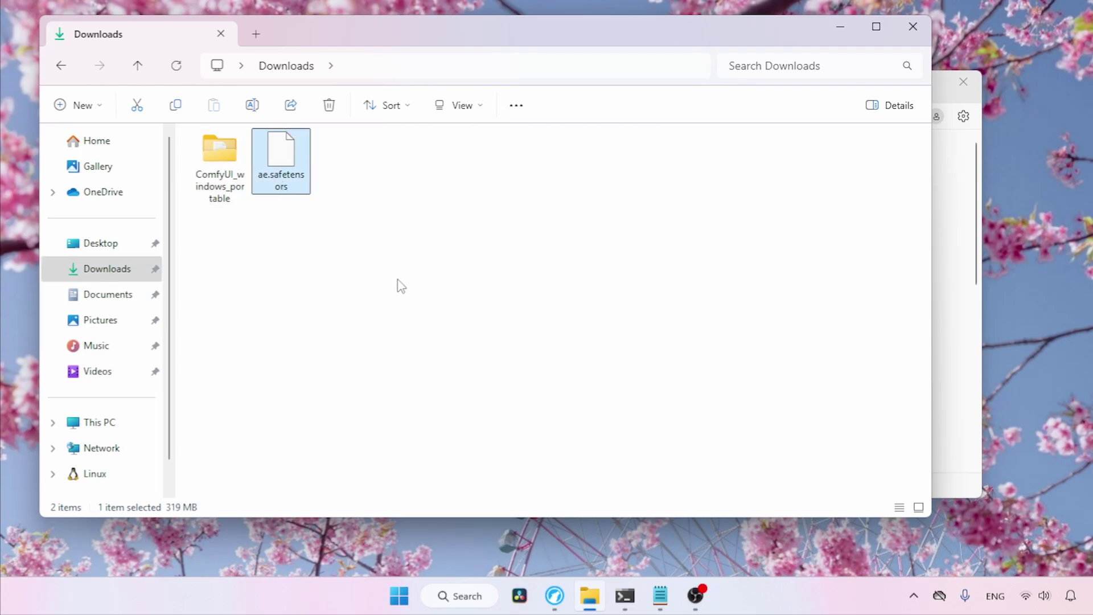
double_click(233, 195)
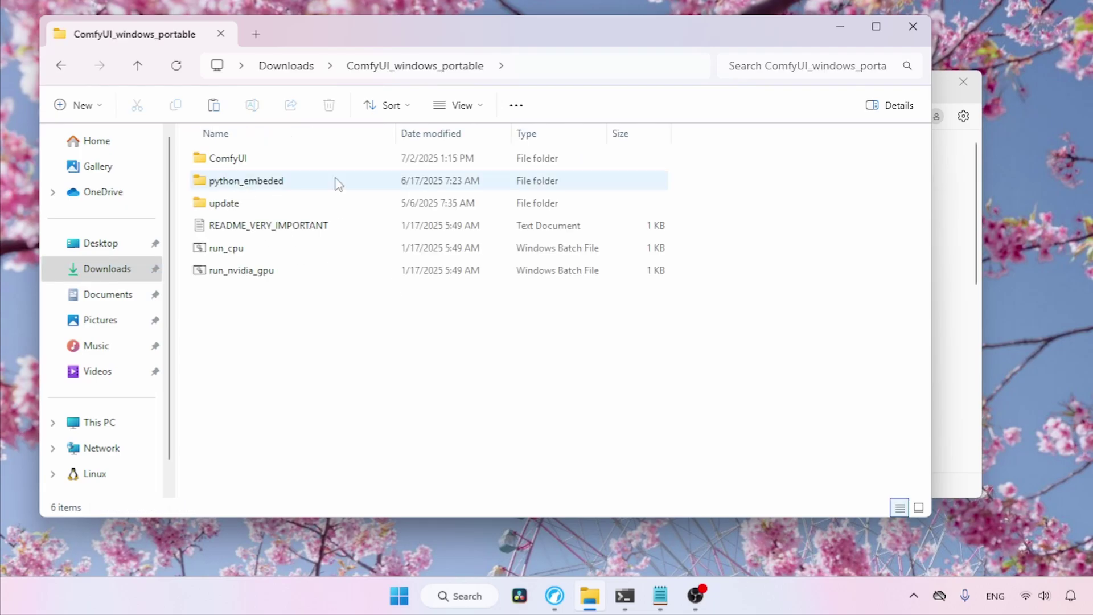
double_click(228, 158)
text(mo)
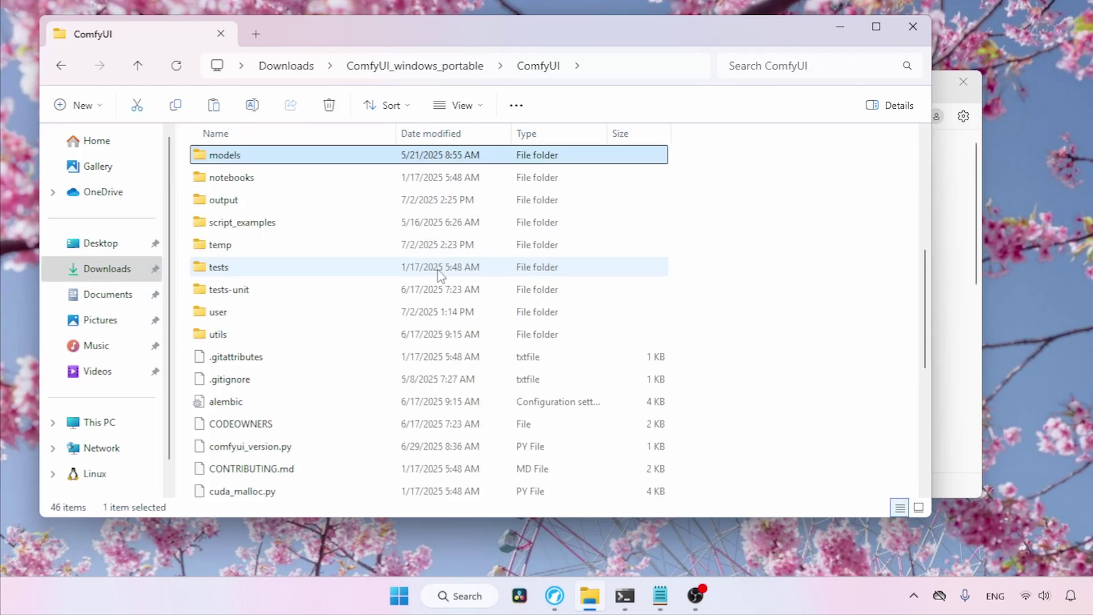
key(Return)
text(v)
key(Return)
key(ctrl+v)
click(448, 278)
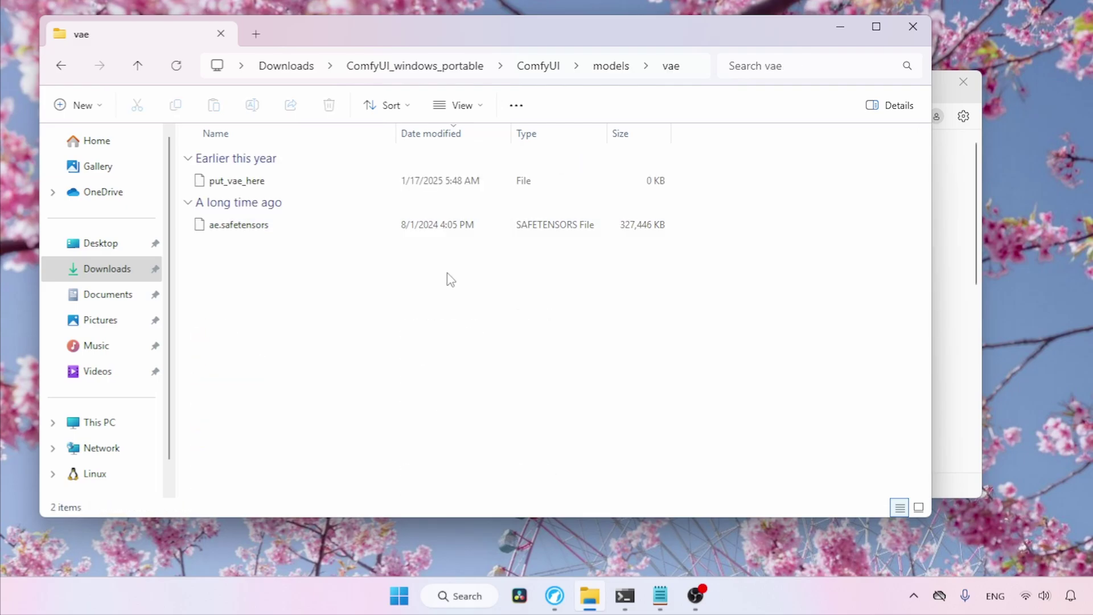
key(ctrl+w)
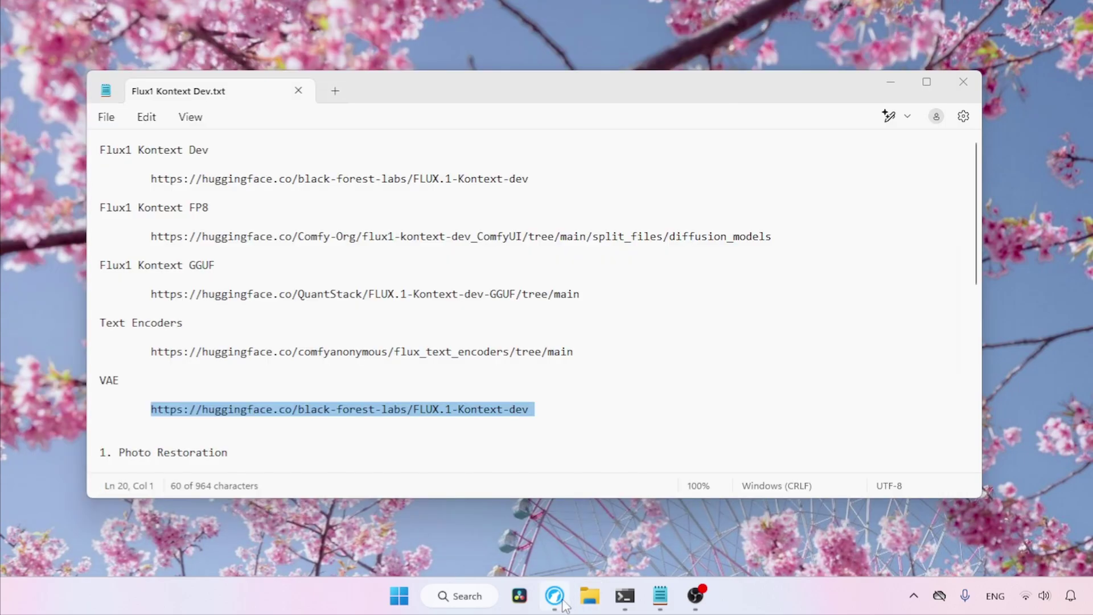
Switch to ComfyUI in the browser, refresh the node definitions and add a Load Diffusion Model node to the empty workflow
click(554, 596)
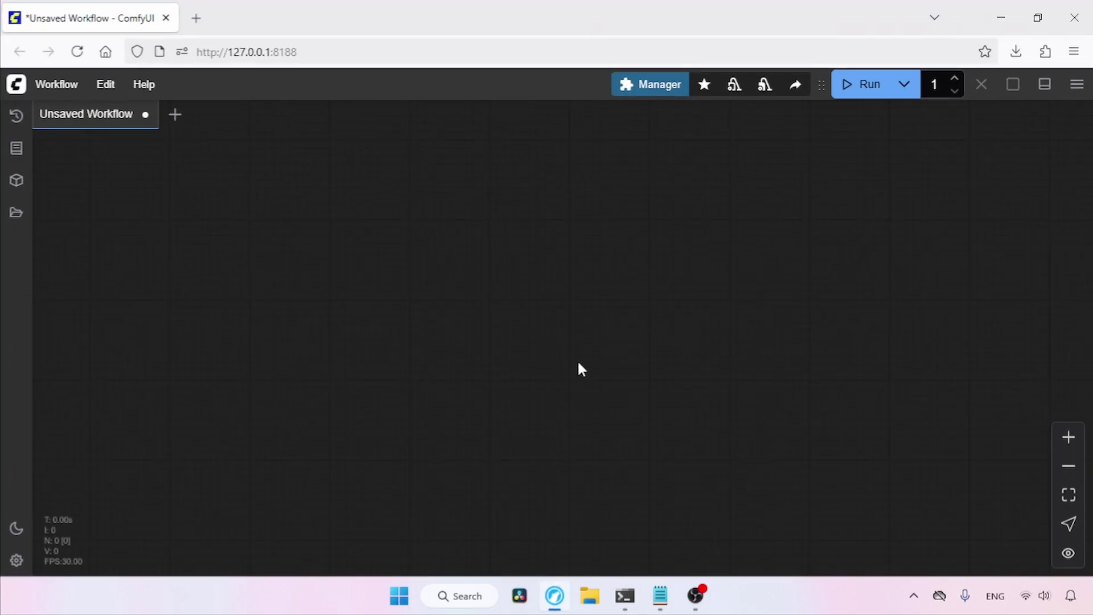
key(r)
double_click(424, 198)
text(load diffu)
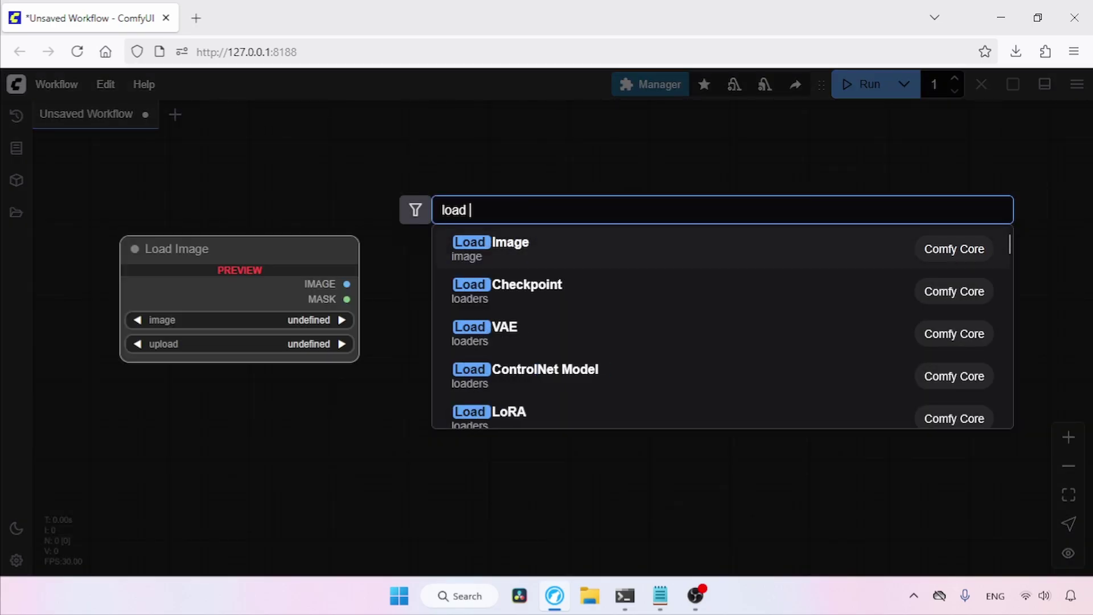
click(593, 247)
drag(591, 180, 411, 200)
Choose flux1-dev-kontext_fp8_scaled.safetensors as the model in the Load Diffusion Model node
click(356, 244)
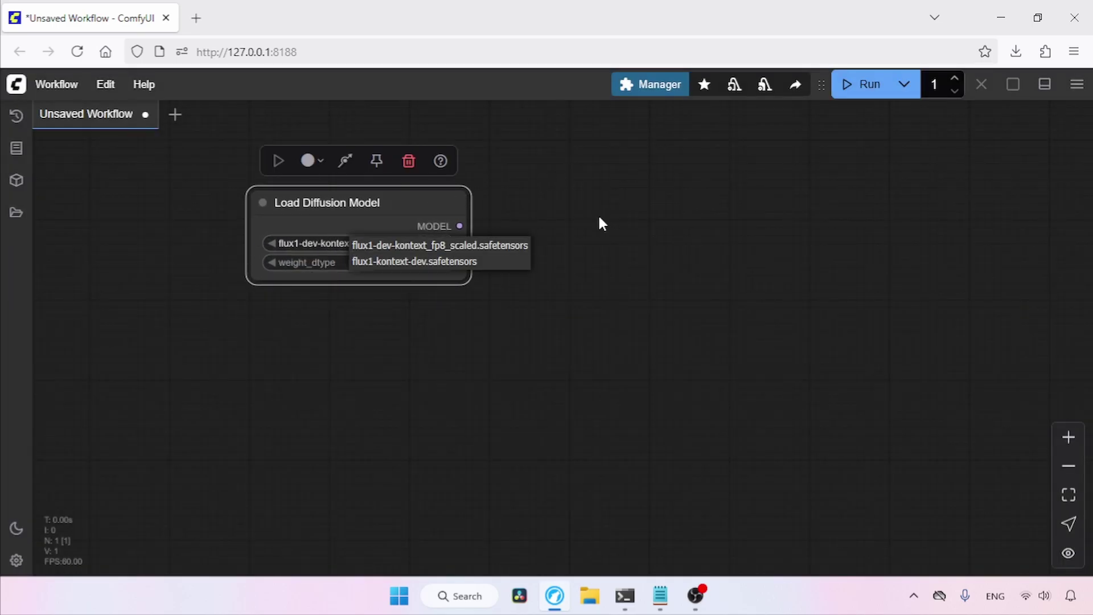
click(438, 247)
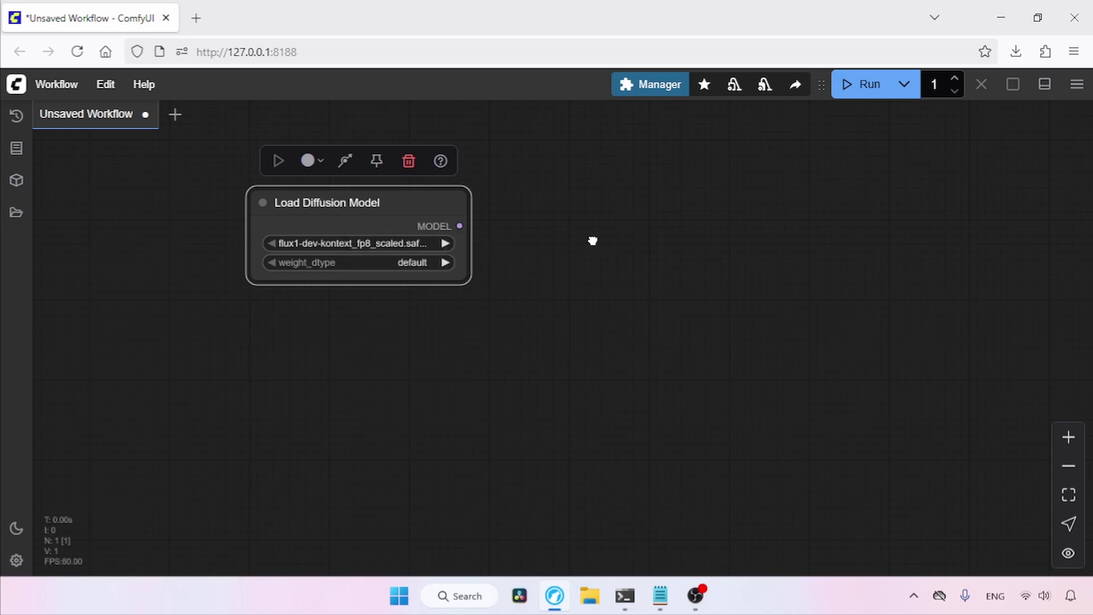
drag(593, 241, 585, 249)
click(636, 317)
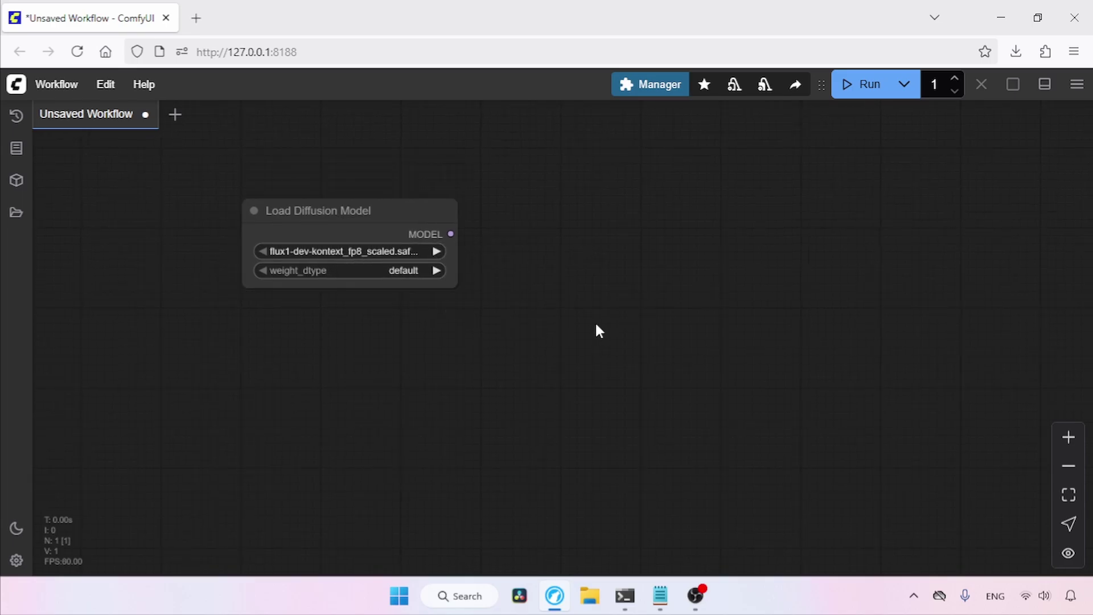
Add a DualCLIPLoader node and place it directly below the Load Diffusion Model node
drag(565, 326, 588, 281)
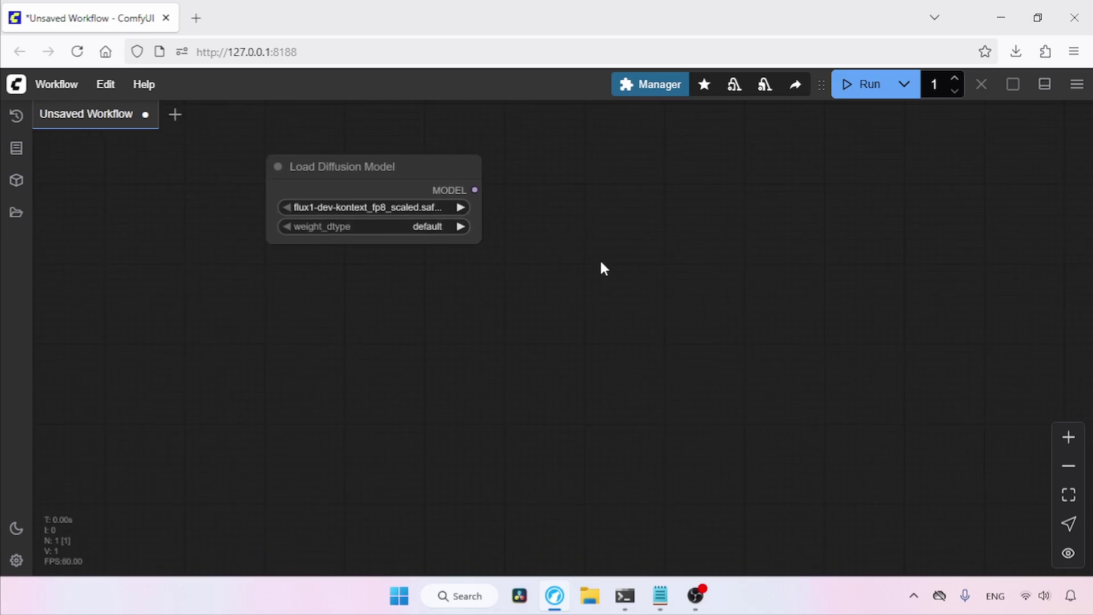
double_click(600, 263)
text(dual c)
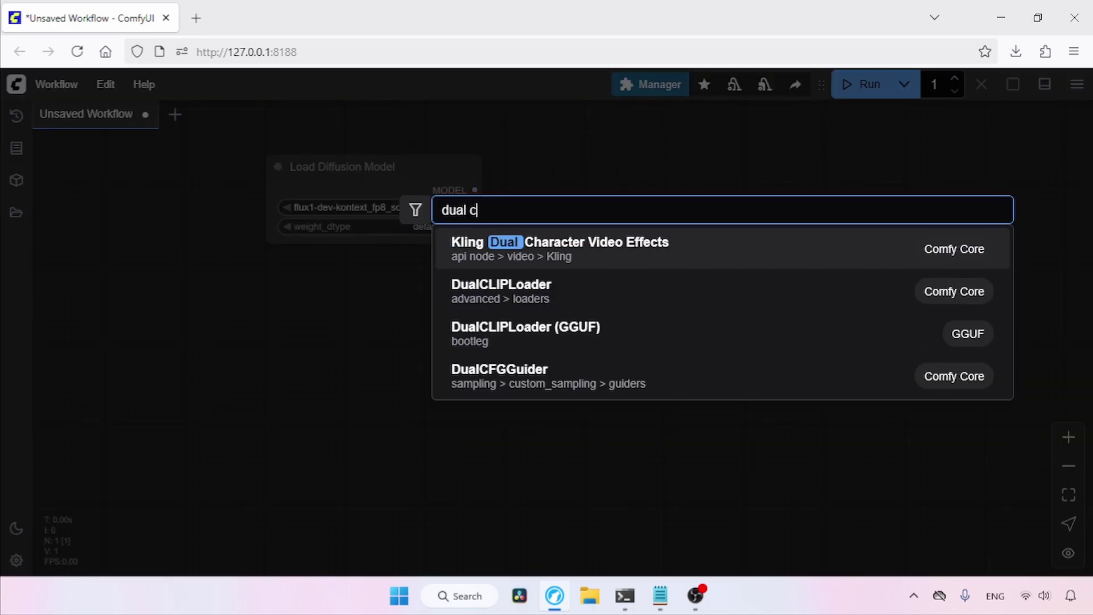
text(lip load)
click(546, 262)
drag(774, 261, 451, 276)
click(613, 329)
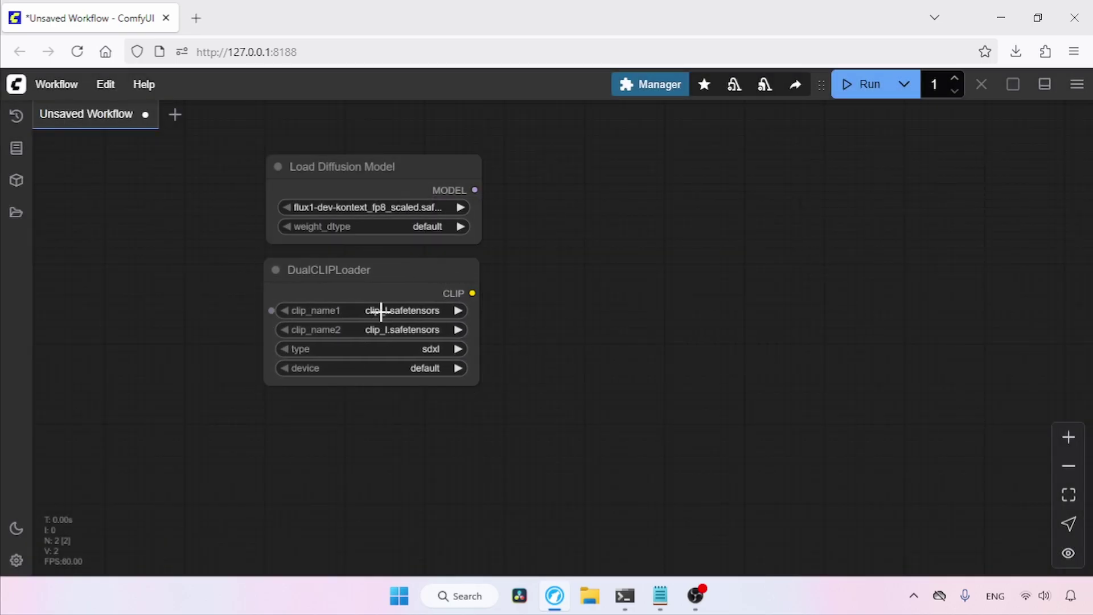
Set the DualCLIPLoader's clip_name1 to clip_l.safetensors, clip_name2 to t5xxl_fp8_e4m3fn_scaled.safetensors and type to flux
click(411, 311)
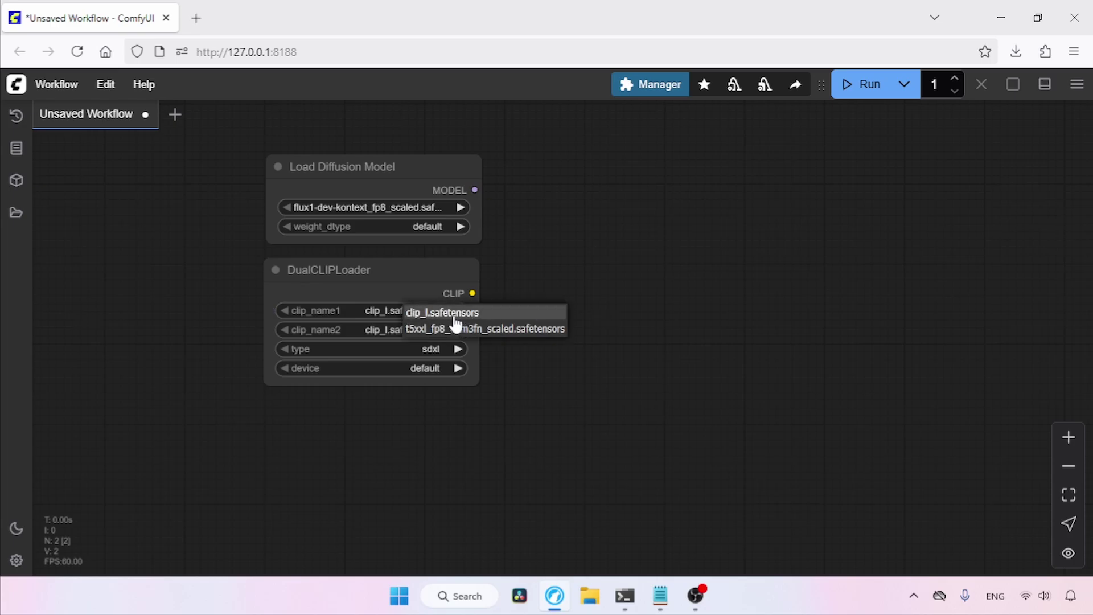
click(457, 324)
click(415, 329)
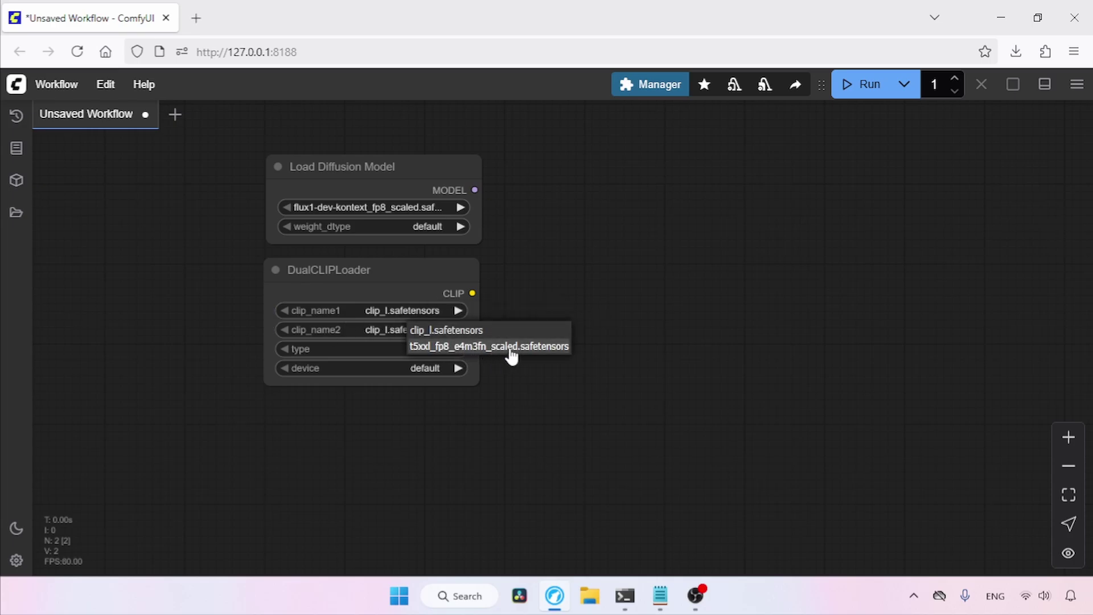
click(525, 346)
scroll(700, 337, down, 2)
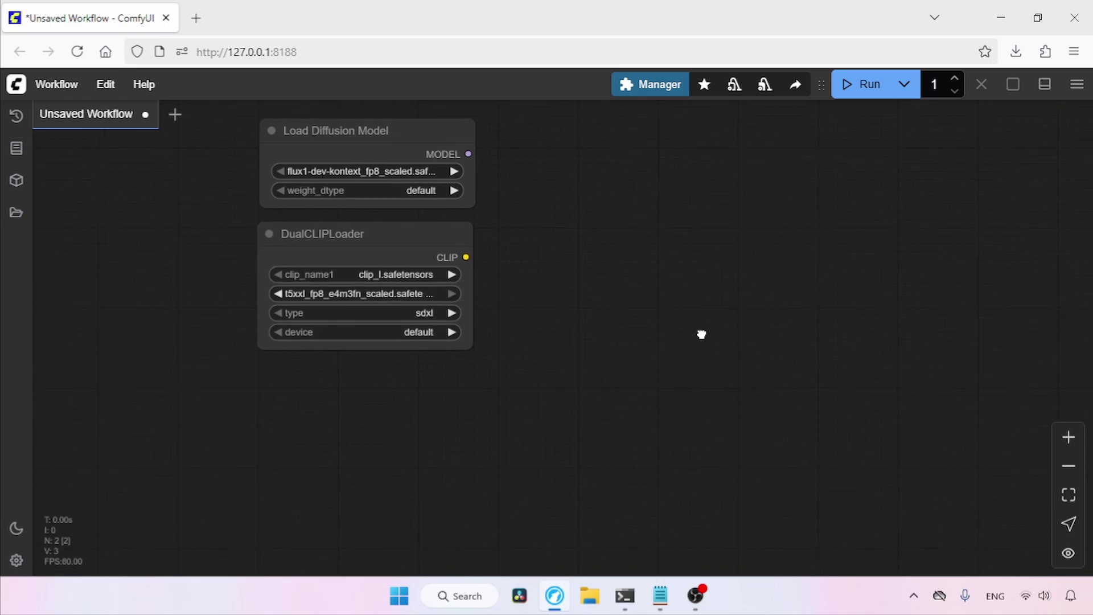
click(433, 302)
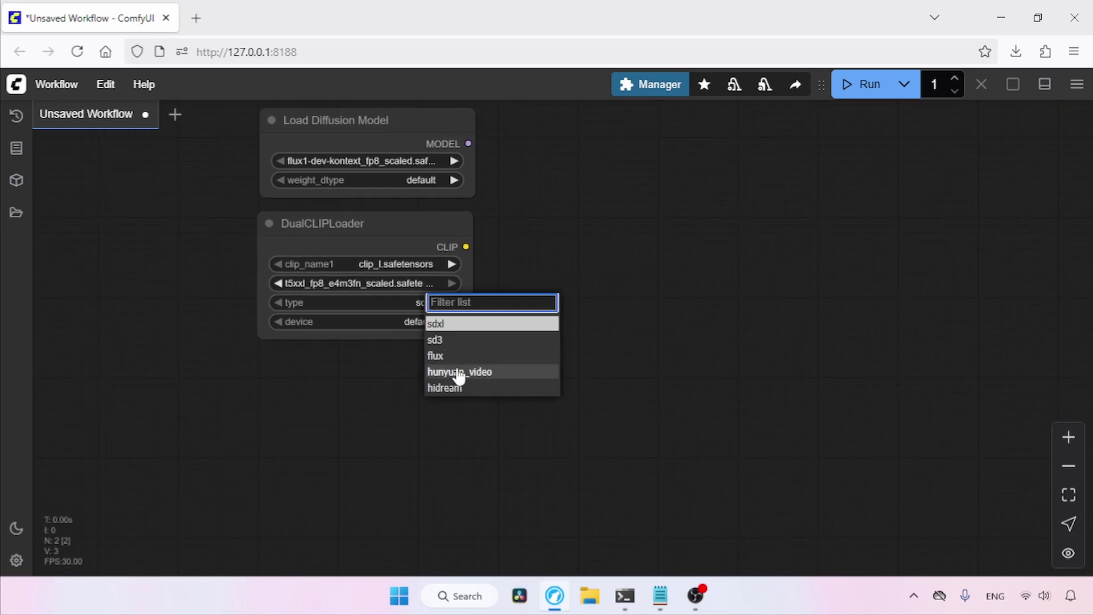
click(447, 356)
scroll(592, 321, up, 2)
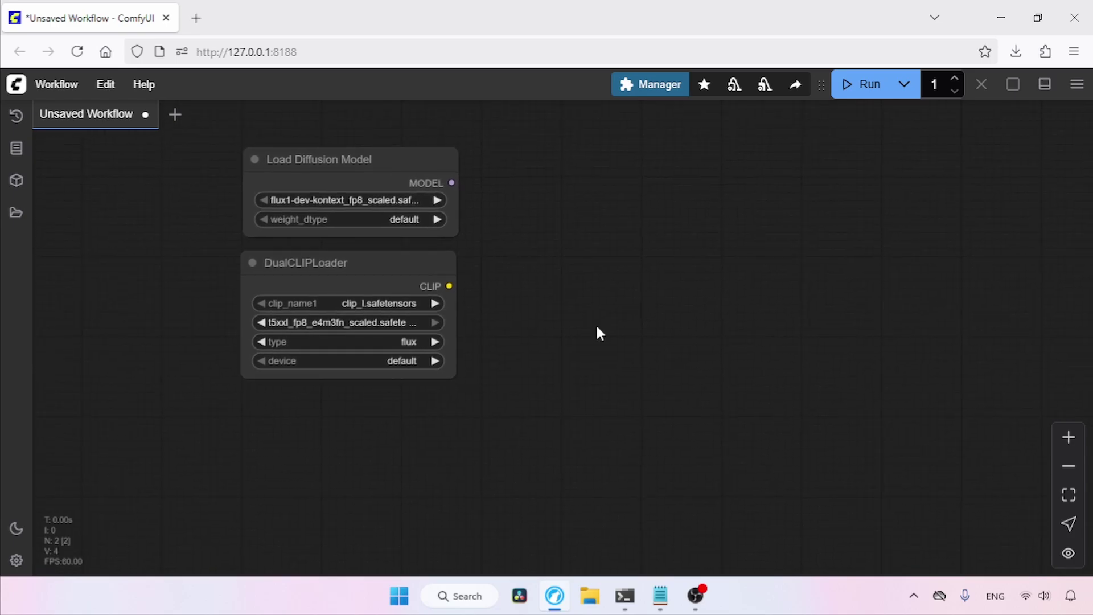
Add a Load VAE node below the DualCLIPLoader and choose ae.safetensors as its VAE
double_click(655, 321)
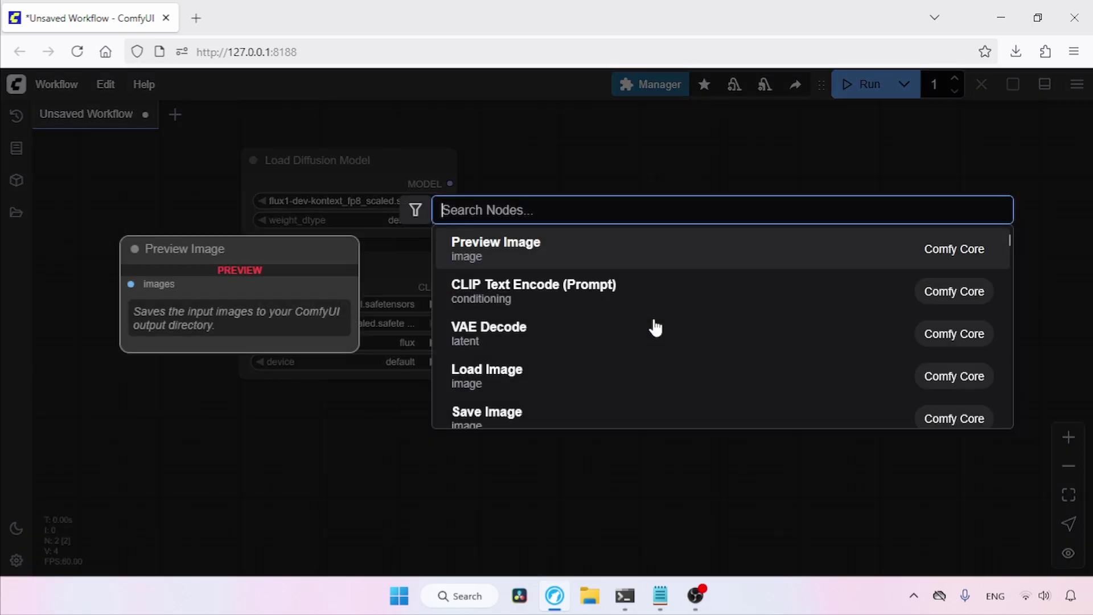
text(load vae)
click(586, 244)
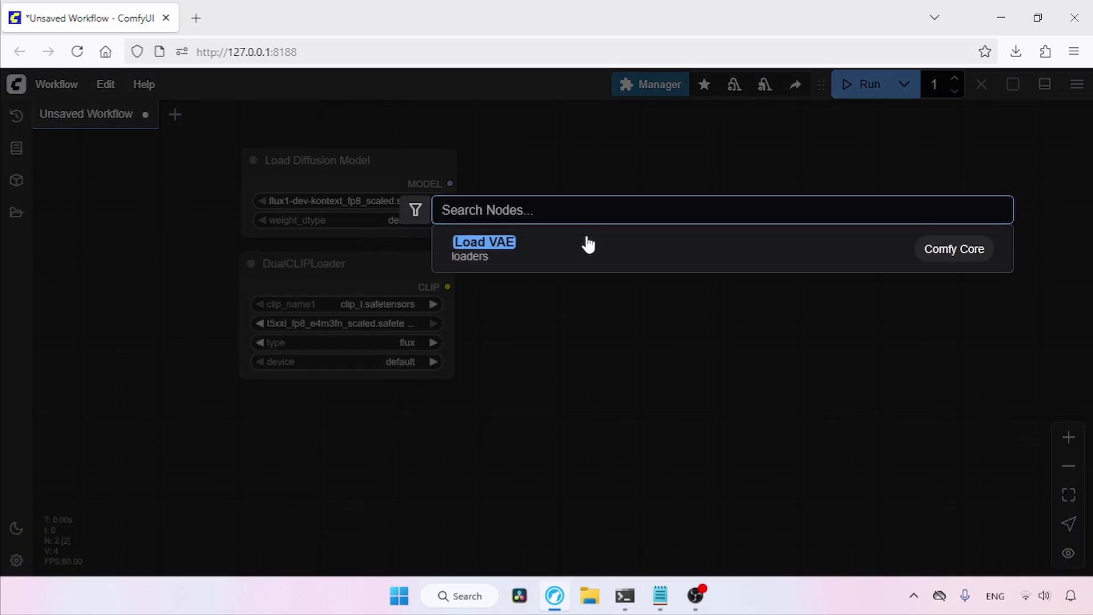
drag(781, 309, 366, 410)
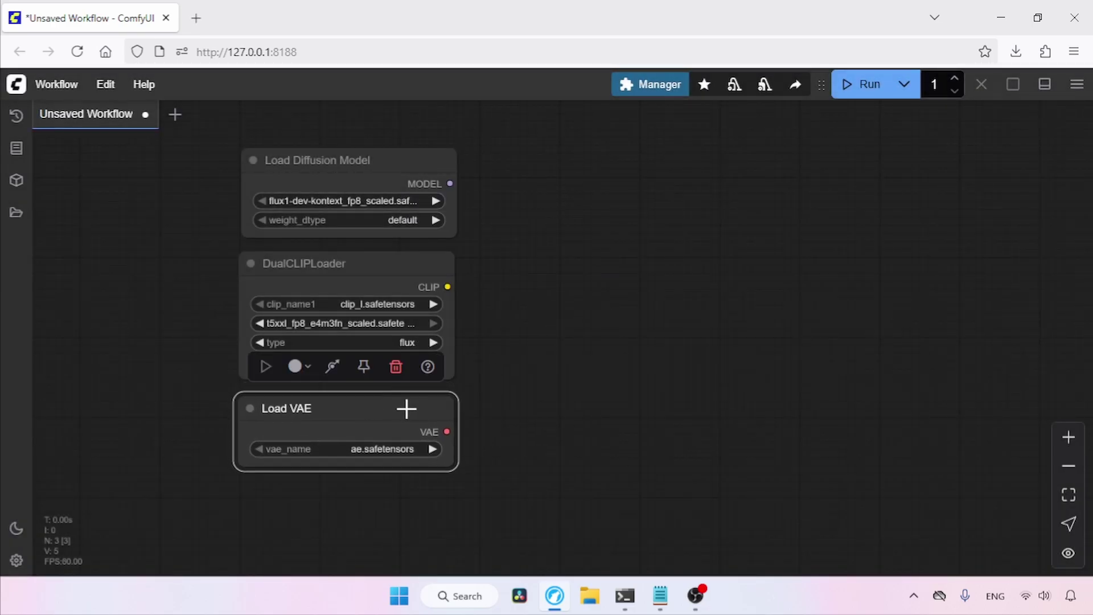
click(381, 442)
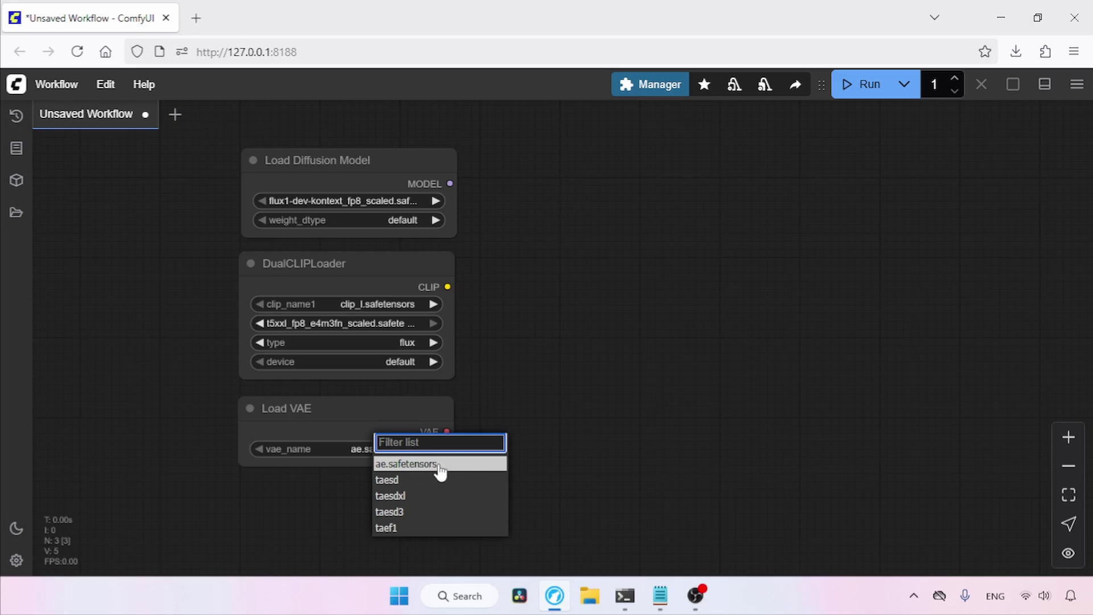
click(440, 465)
Create a CLIP Text Encode node connected to the DualCLIPLoader's CLIP output and title it Positive Prompt
drag(633, 342, 573, 382)
drag(387, 328, 484, 336)
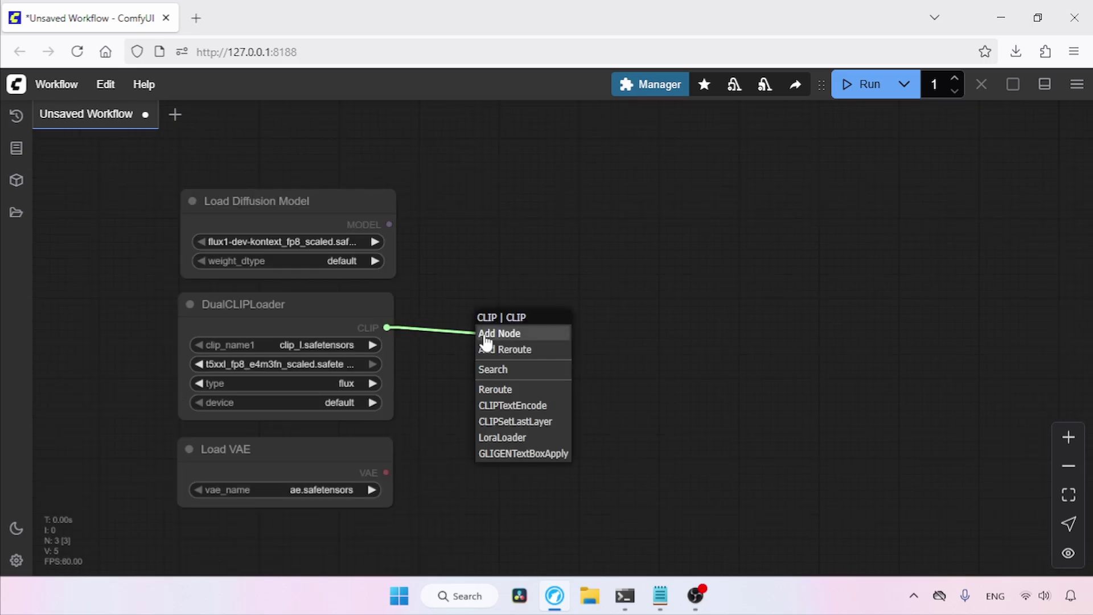
click(515, 406)
drag(687, 325, 655, 306)
double_click(556, 308)
text(Positive Prompt)
key(Return)
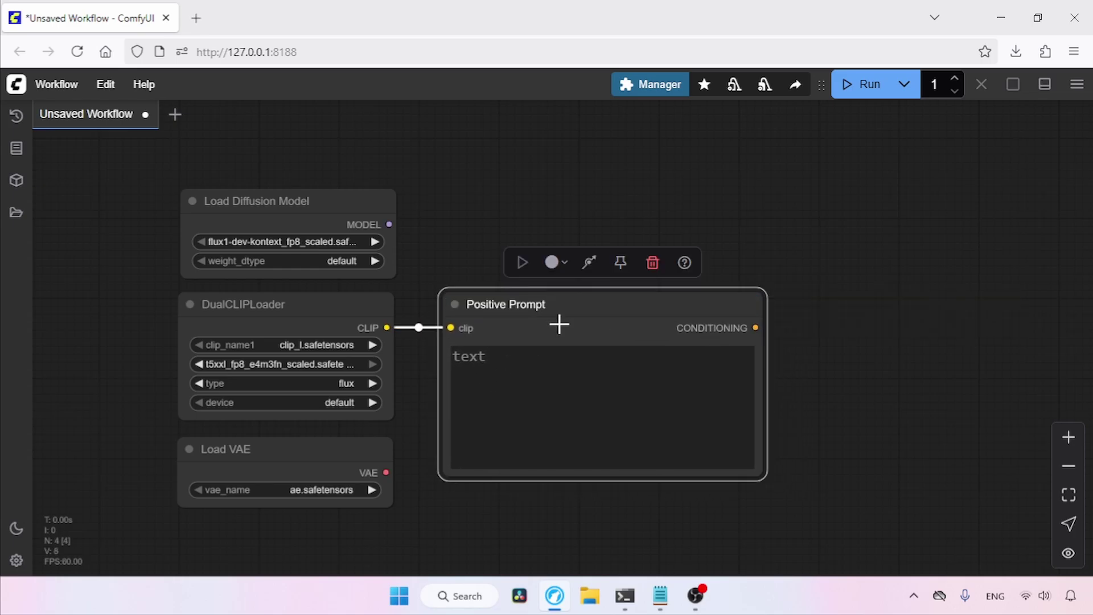
Add a KSampler node and place it well beyond the Positive Prompt node, leaving space between them
scroll(742, 411, right, 5)
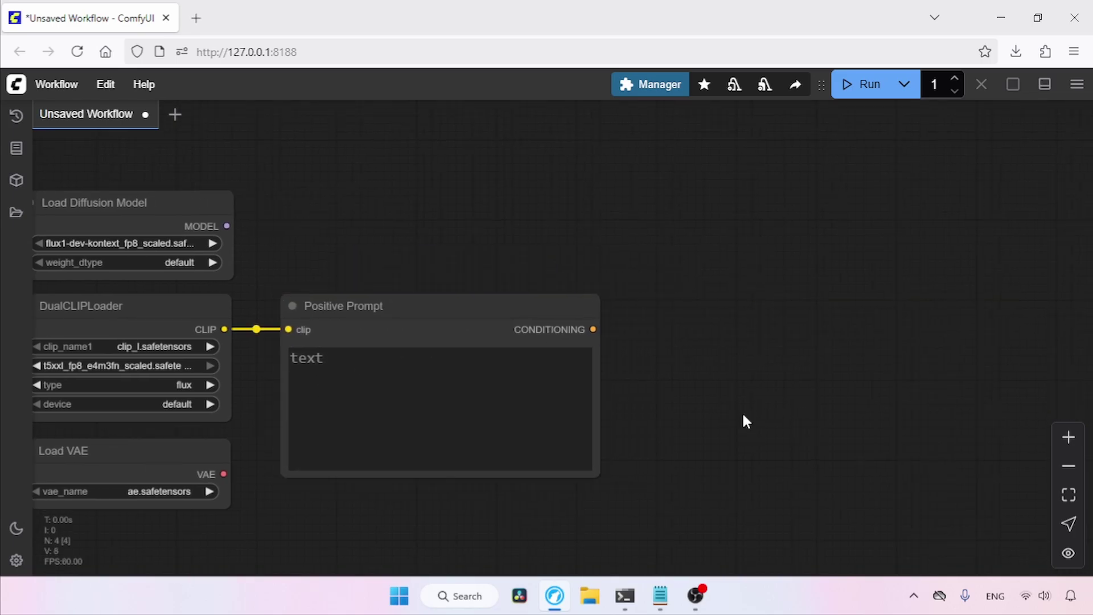
double_click(743, 411)
text(ksampl)
key(Return)
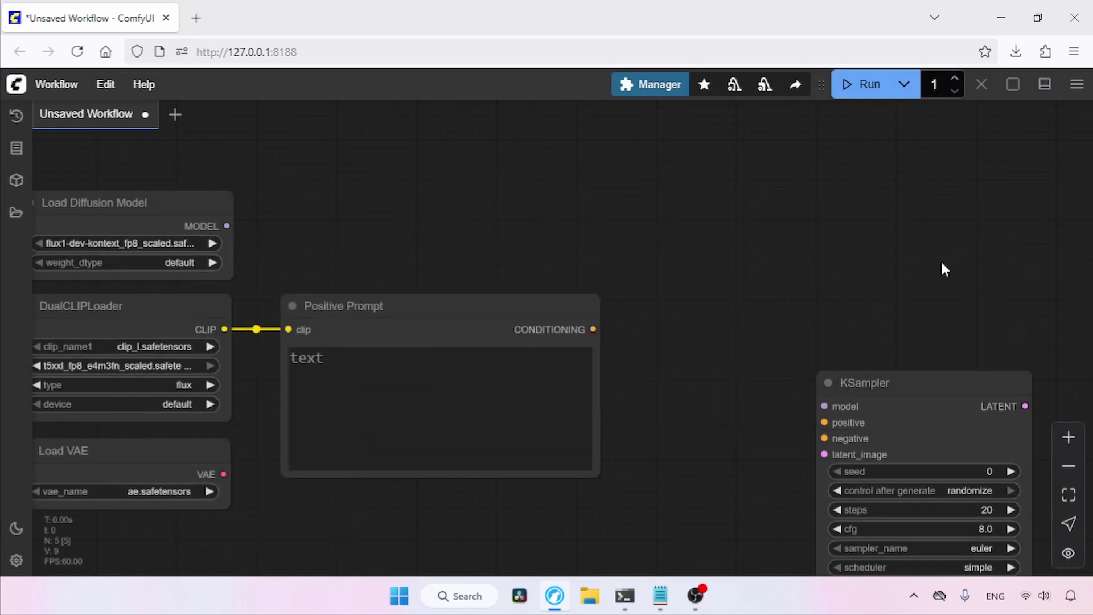
drag(899, 379, 993, 192)
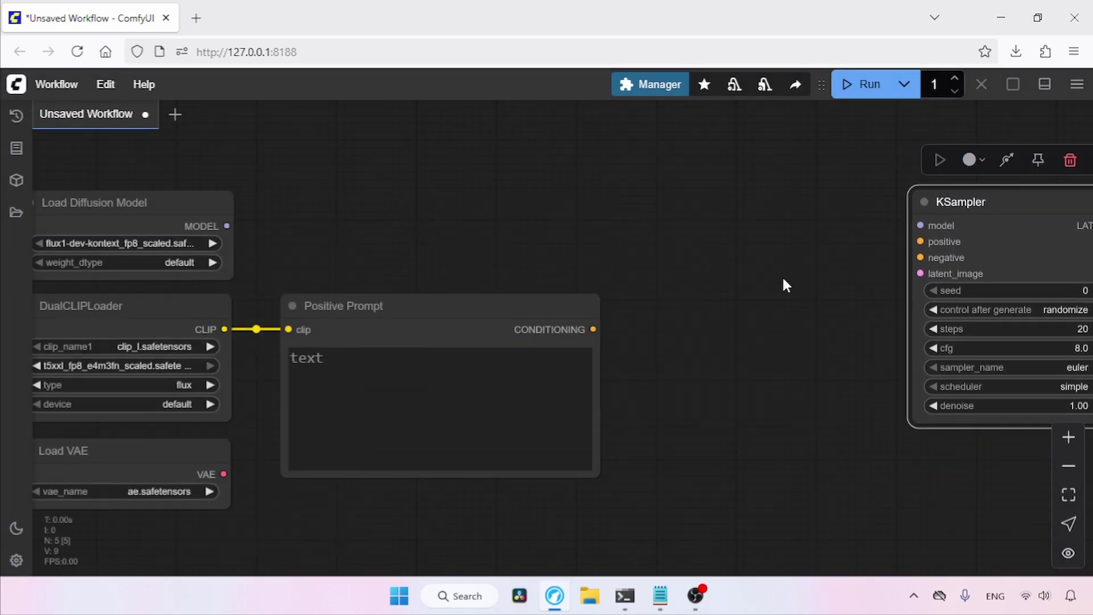
Add a ModelSamplingFlux node above Positive Prompt and connect it between the Load Diffusion Model output and the KSampler's model input
drag(781, 279, 804, 377)
drag(442, 289, 528, 283)
double_click(527, 283)
text(m)
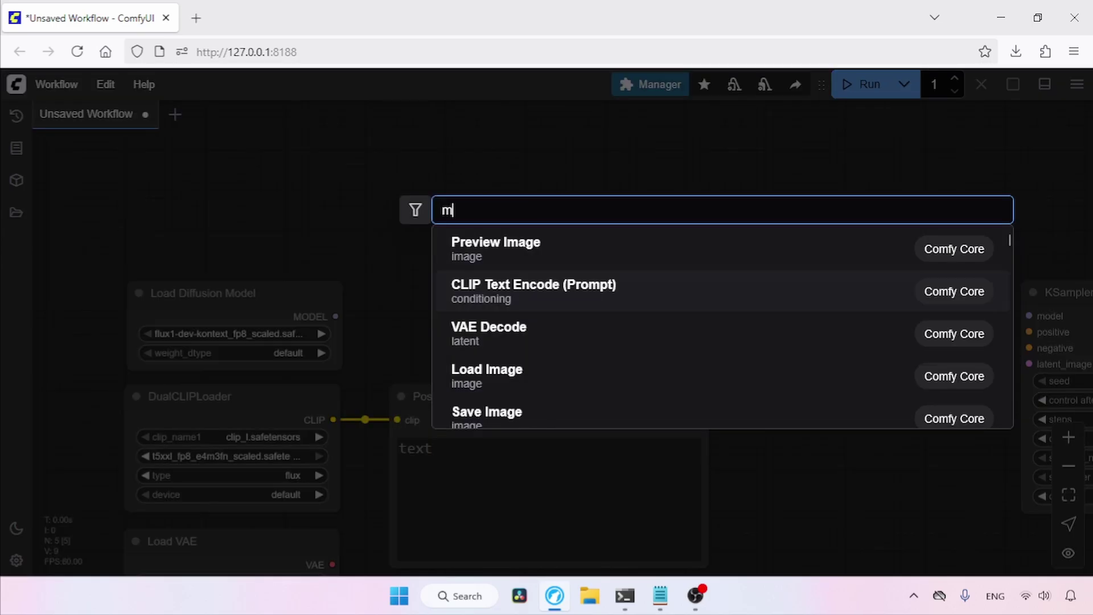
text(odelsampling)
click(527, 288)
drag(527, 234, 544, 244)
drag(336, 317, 466, 265)
drag(825, 336, 651, 295)
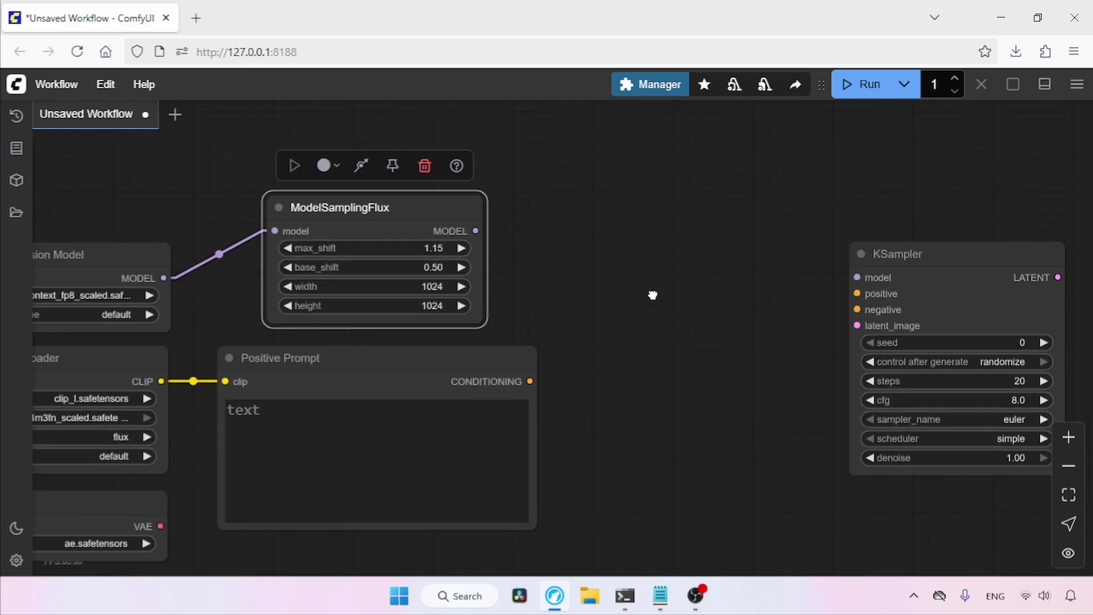
drag(478, 243, 861, 291)
Add a Load Image (from Outputs) node and place it above the Load Diffusion Model node
drag(654, 378, 674, 354)
scroll(620, 246, up, 3)
drag(620, 247, 805, 302)
double_click(526, 234)
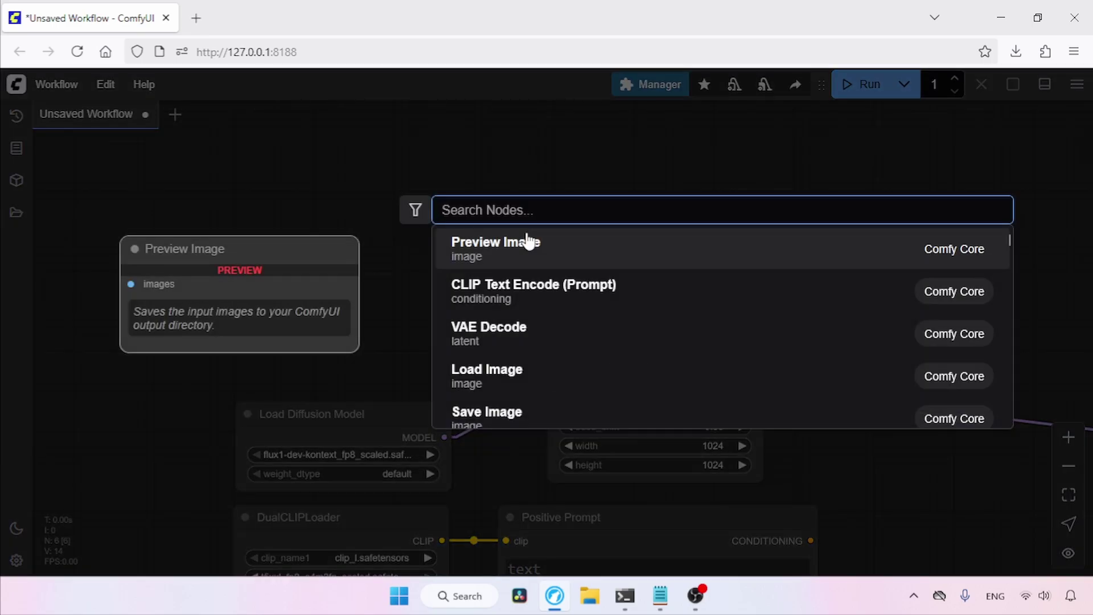
text(load image )
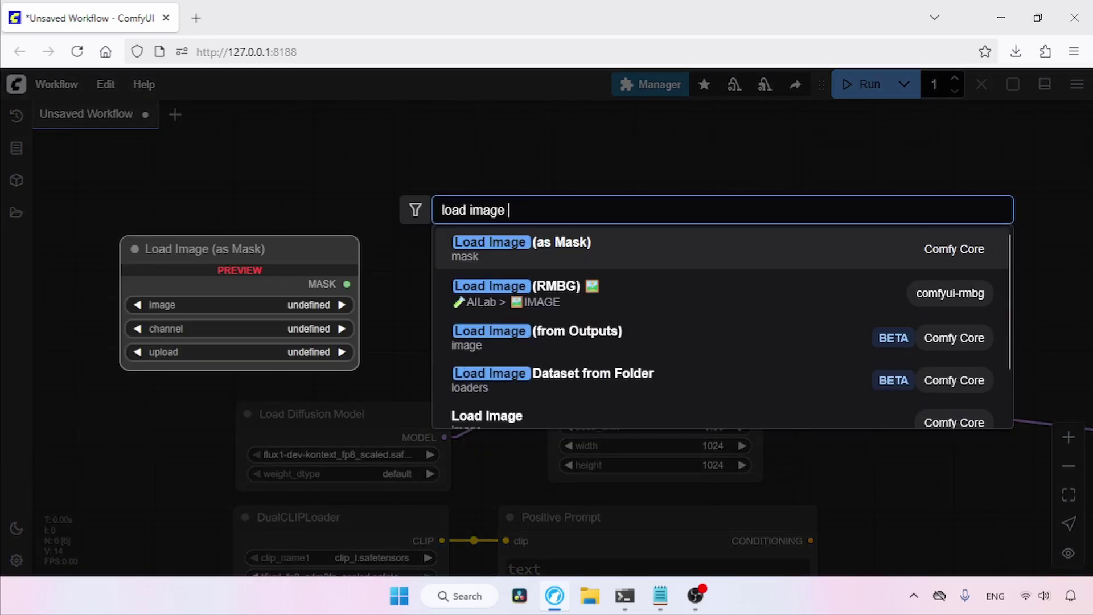
text(from)
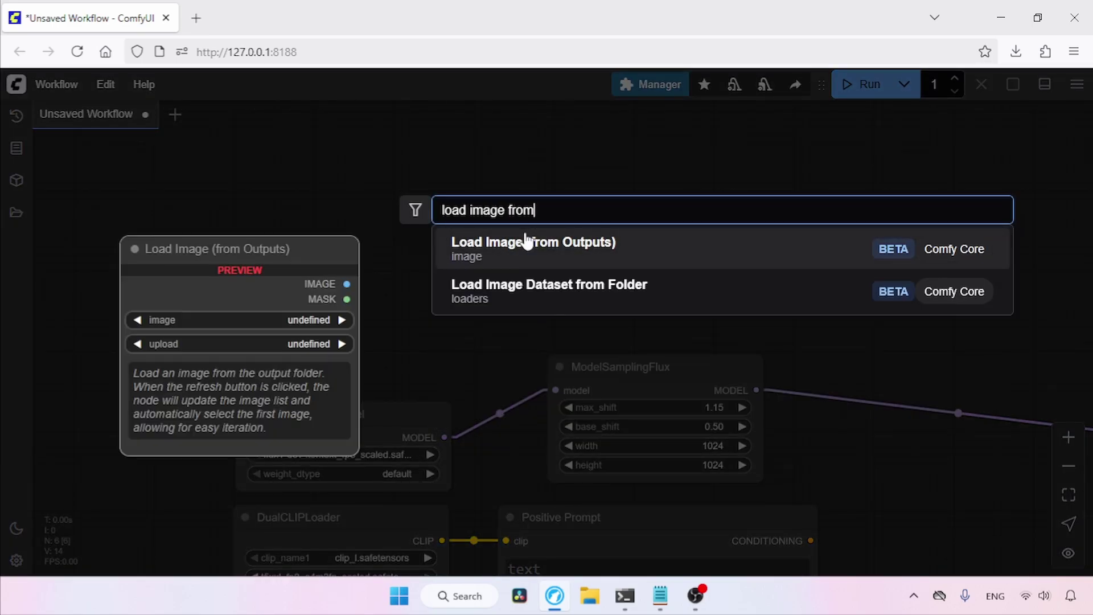
click(598, 254)
drag(688, 232, 428, 109)
drag(641, 266, 656, 375)
drag(390, 238, 391, 206)
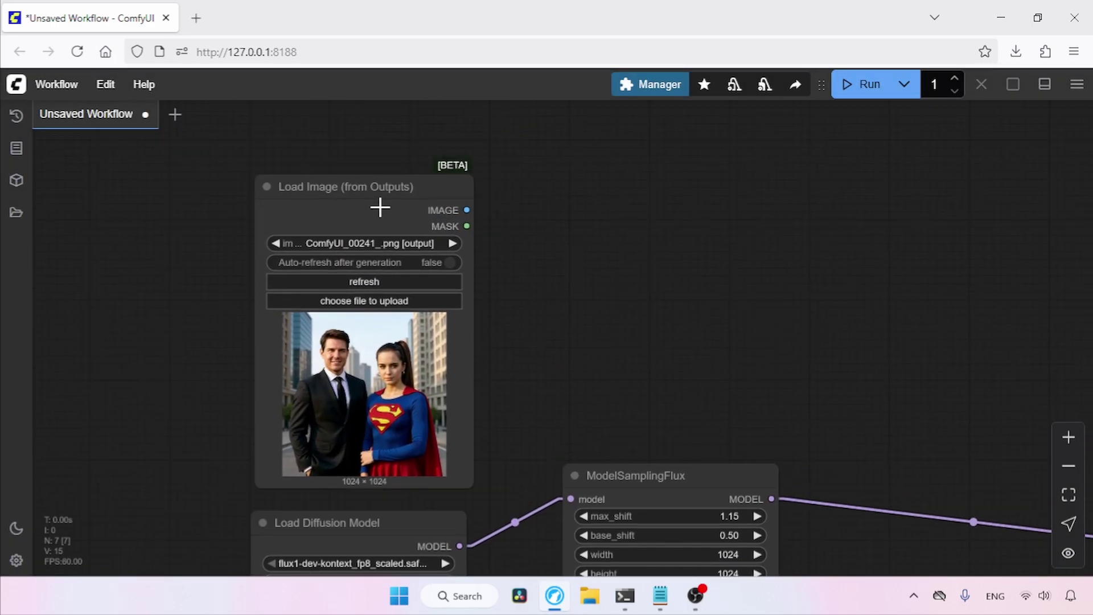
scroll(545, 322, right, 10)
scroll(544, 323, down, 3)
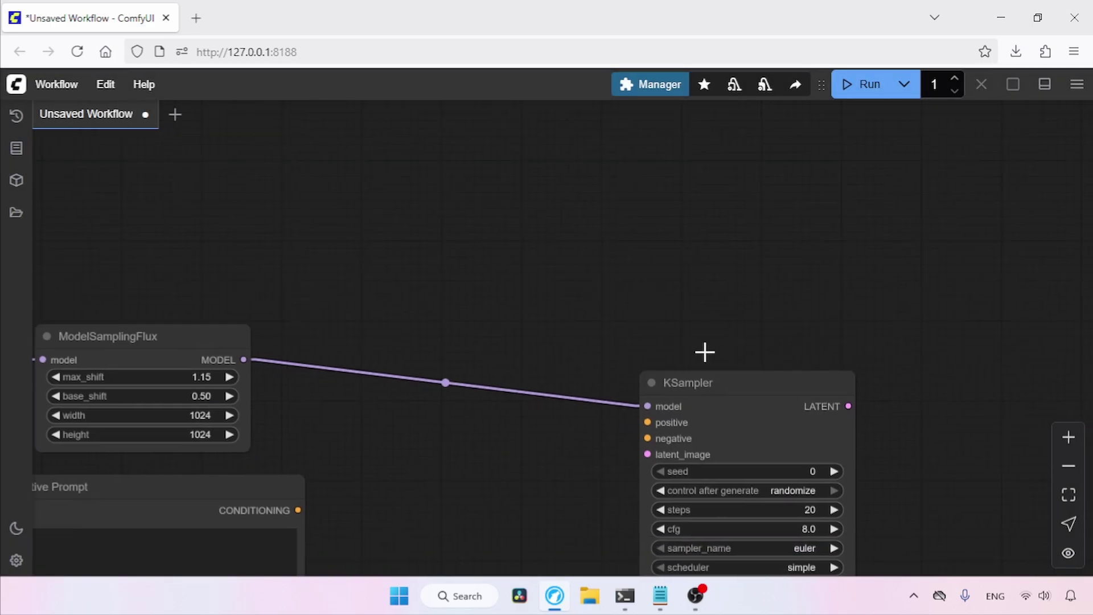
scroll(103, 195, left, 12)
scroll(103, 196, up, 3)
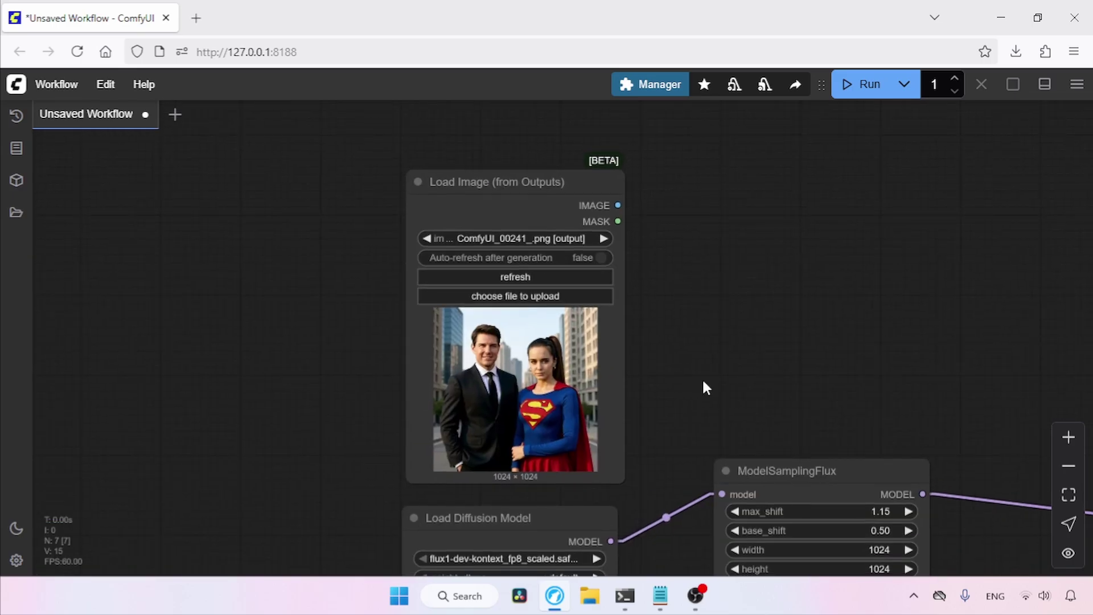
Add a FluxKontextImageScale node beside Load Image (from Outputs) and connect the loaded image output to its image input
scroll(627, 341, right, 7)
scroll(626, 341, down, 1)
scroll(586, 324, left, 1)
scroll(587, 323, up, 1)
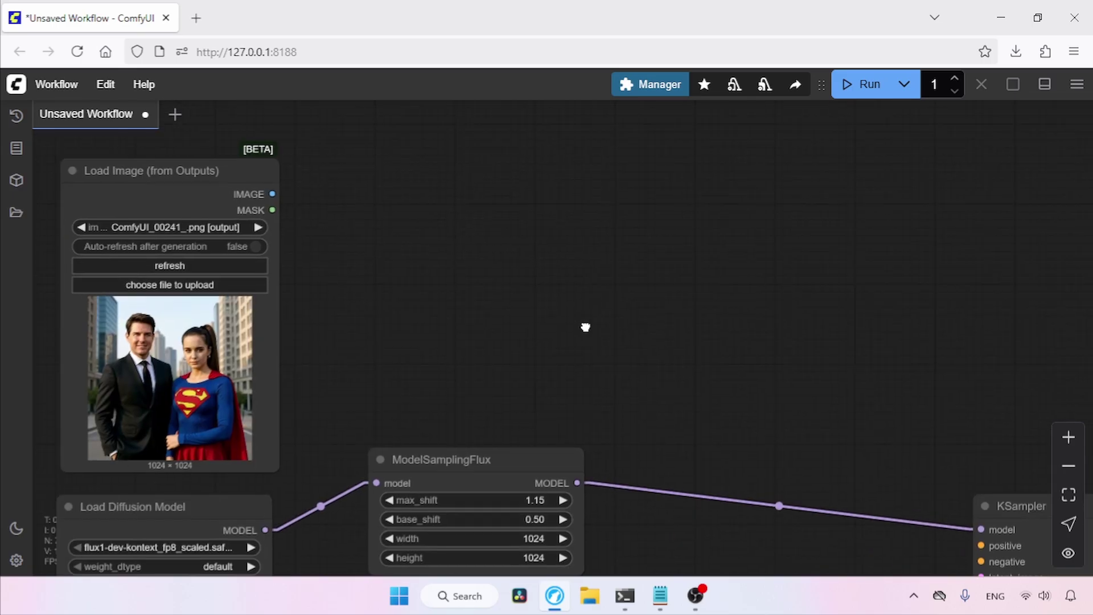
double_click(605, 283)
text(flux)
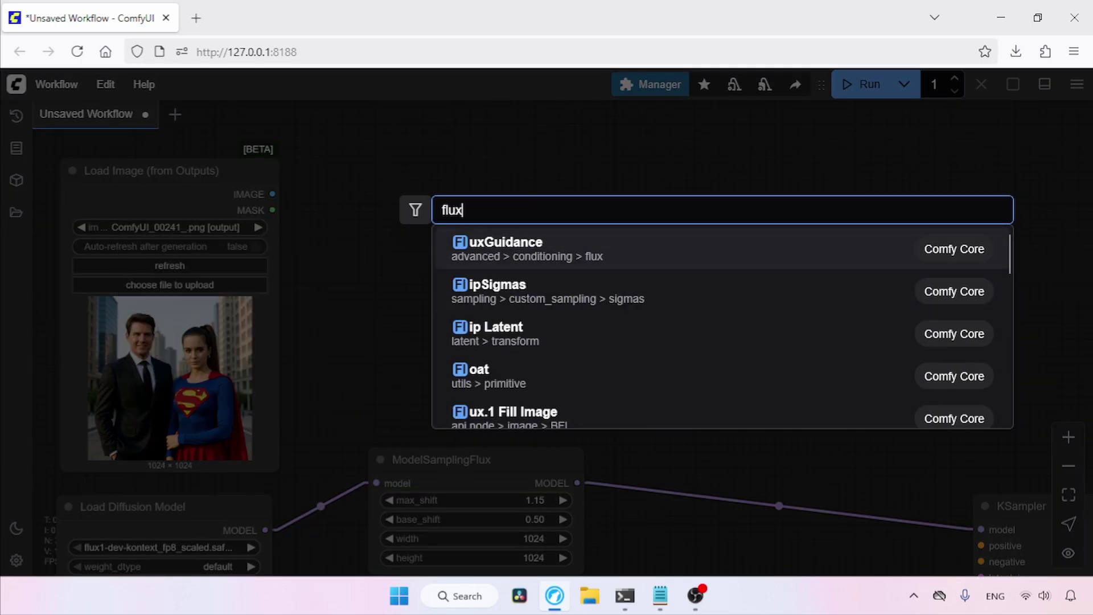
text(konte)
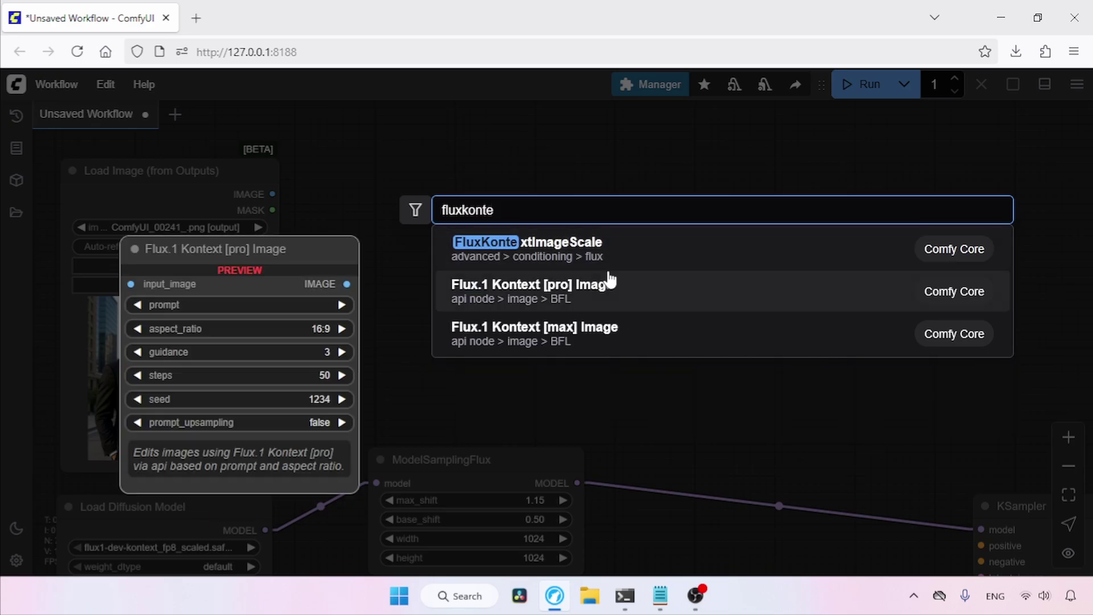
click(604, 249)
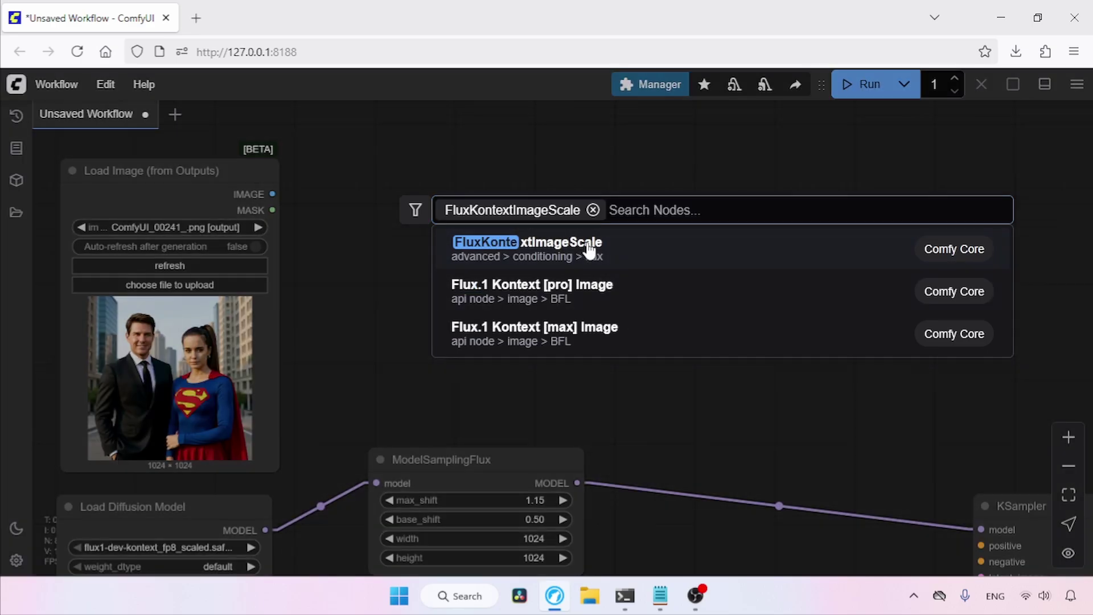
drag(703, 276, 465, 202)
drag(252, 194, 347, 191)
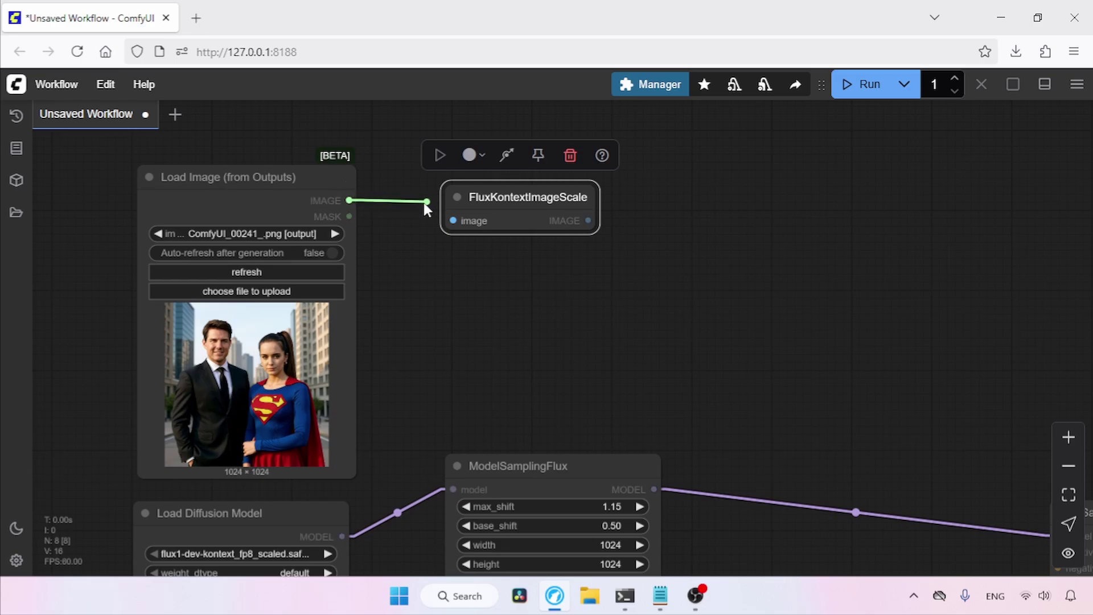
drag(423, 213, 459, 221)
Add a VAE Encode node after FluxKontextImageScale and connect the scaled image output to its pixels input
drag(684, 259, 563, 260)
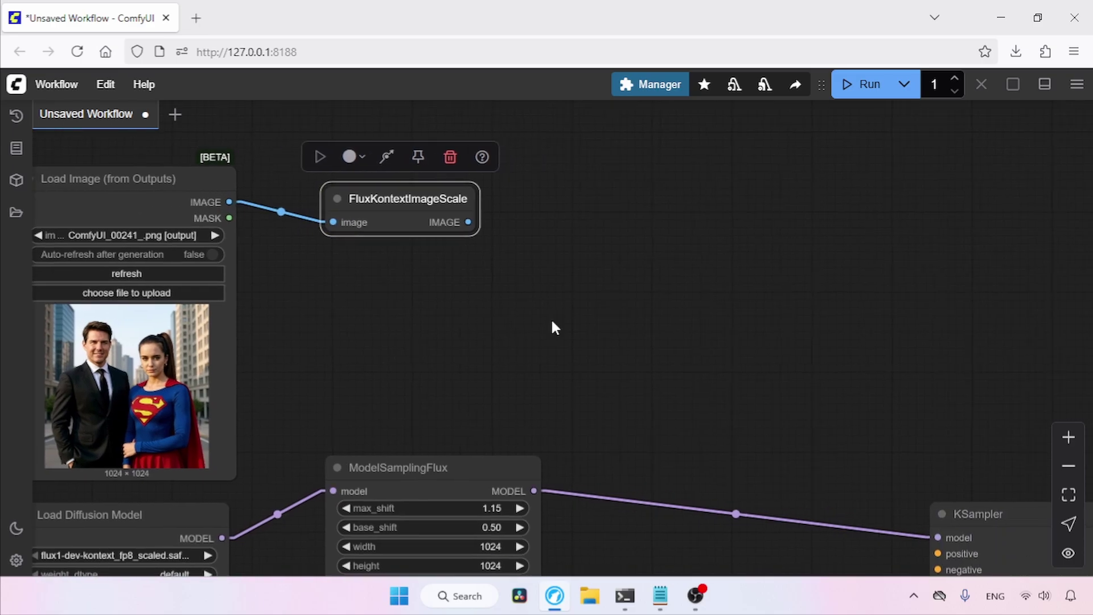
drag(588, 320, 504, 333)
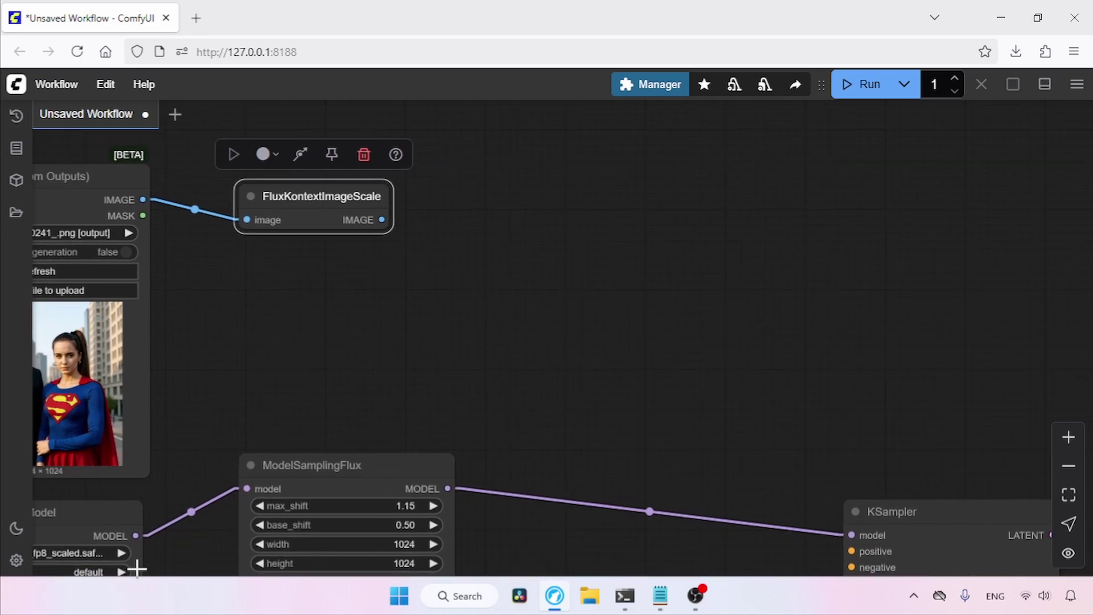
drag(239, 463, 350, 405)
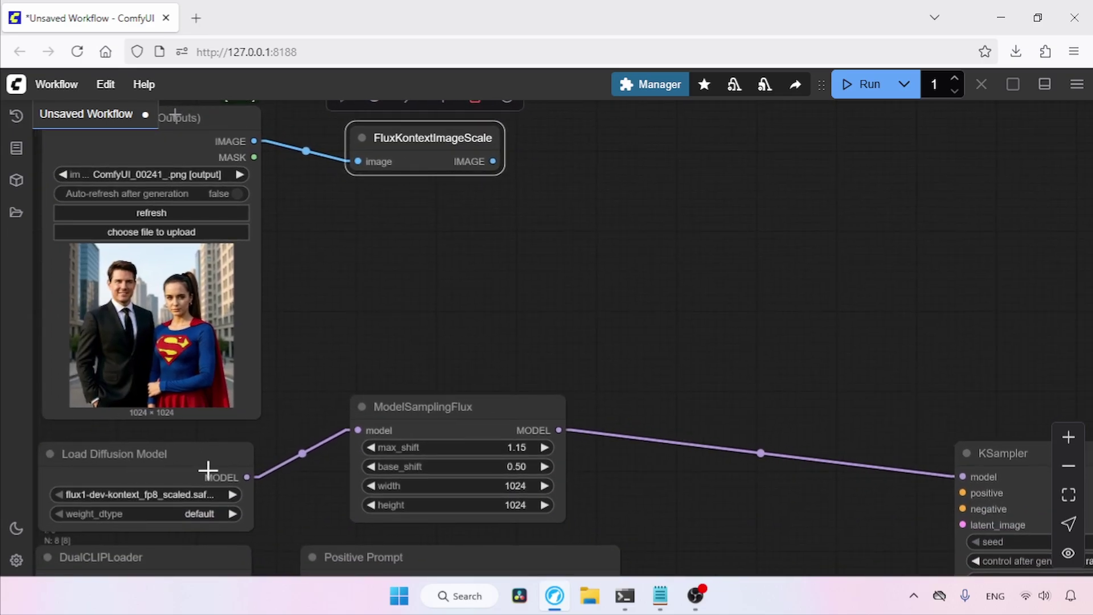
scroll(312, 447, right, 4)
scroll(312, 447, up, 2)
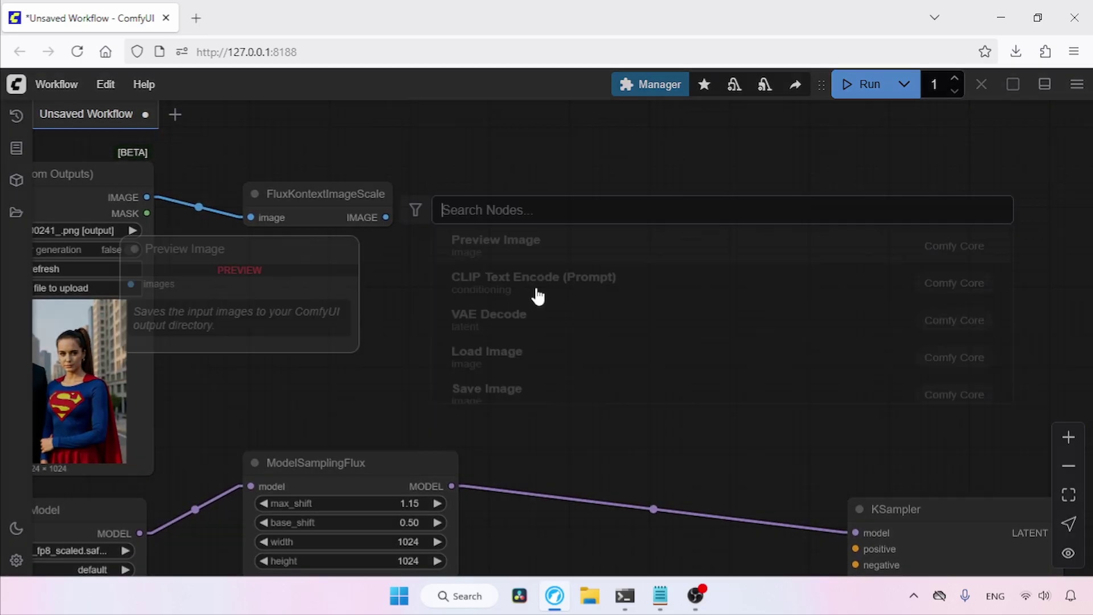
double_click(538, 297)
text(vae encod)
click(539, 258)
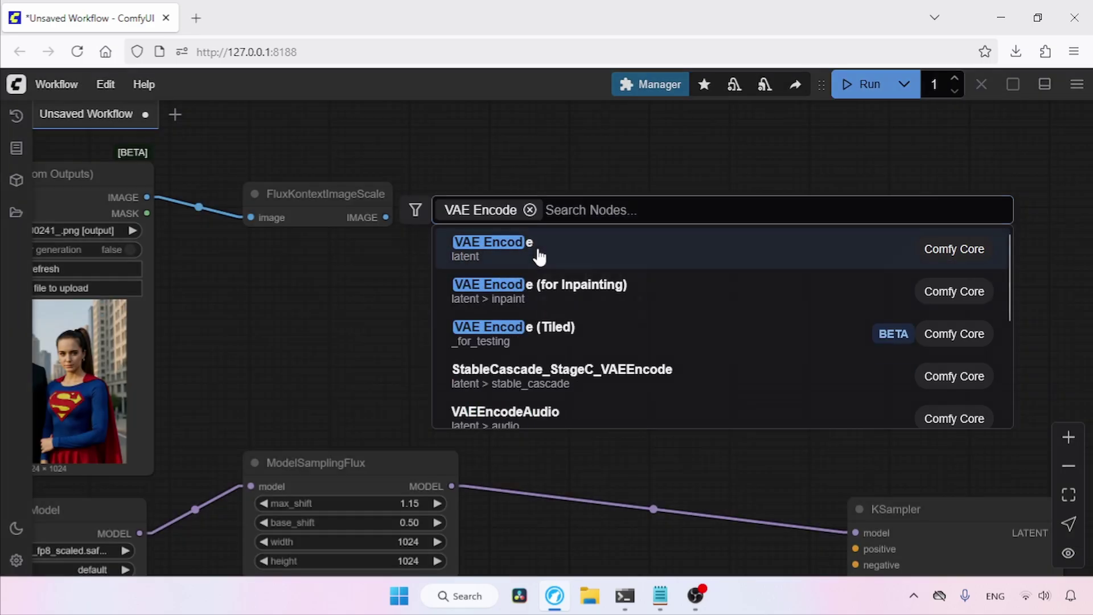
scroll(515, 269, left, 4)
drag(539, 251, 575, 233)
Connect the Load VAE node's VAE output to the VAE Encode node's vae input
scroll(681, 371, down, 1)
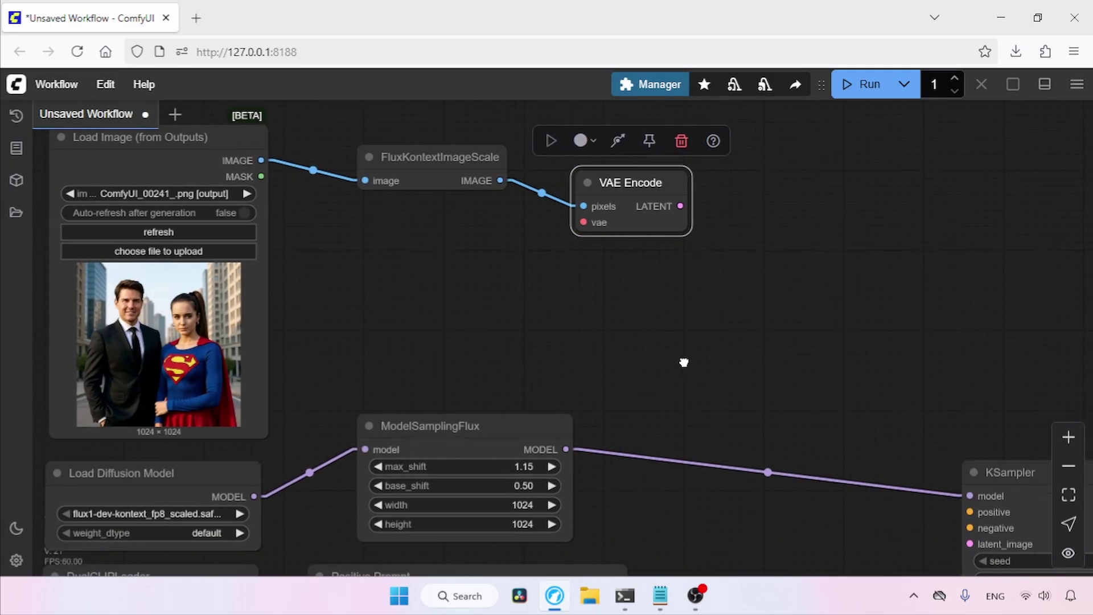
scroll(681, 371, down, 2)
click(1069, 466)
drag(780, 463, 757, 439)
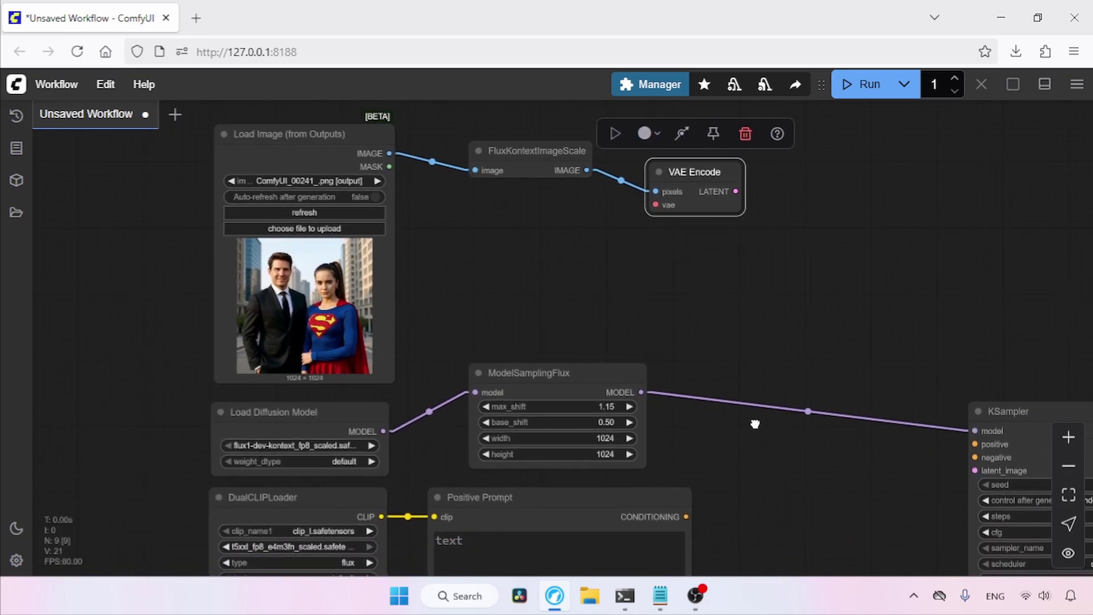
scroll(758, 438, down, 3)
drag(353, 560, 627, 130)
scroll(719, 244, up, 5)
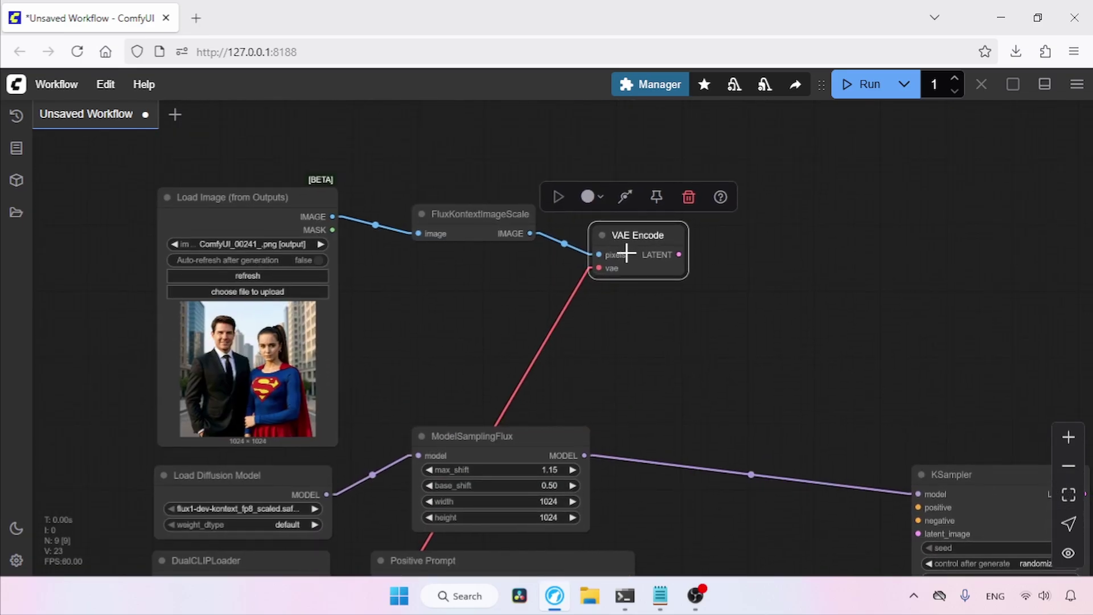
Add a ReferenceLatent node and connect it between VAE Encode's latent output and the KSampler's positive input
drag(738, 300, 564, 218)
double_click(642, 278)
text(refere)
click(556, 251)
drag(706, 261, 676, 200)
click(570, 284)
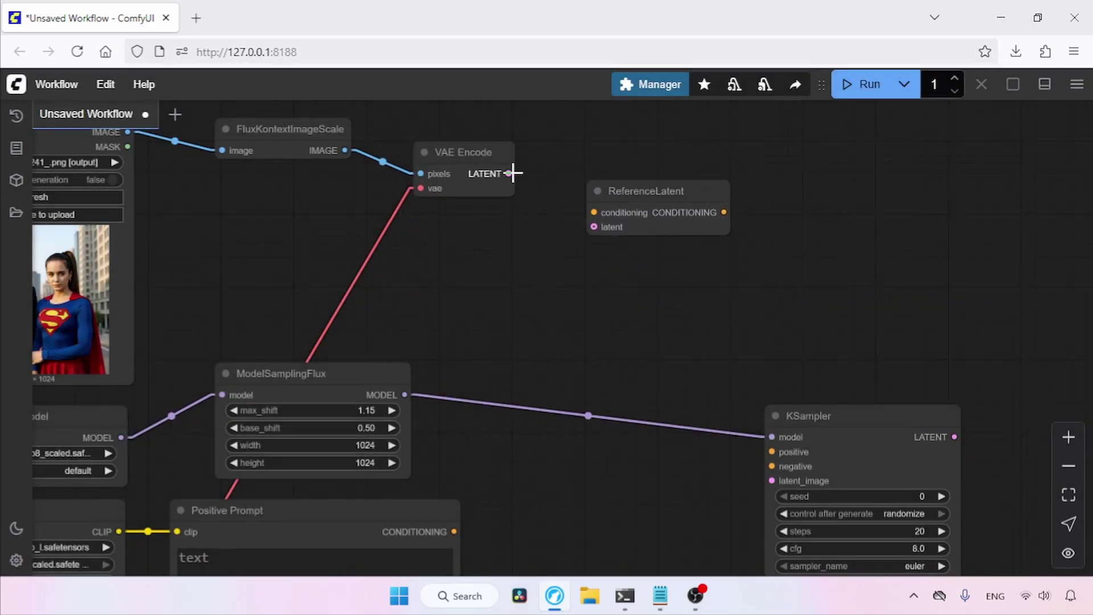
drag(508, 173, 594, 227)
drag(699, 181, 804, 430)
Add a FluxGuidance node and connect it between the Positive Prompt's conditioning output and the ReferenceLatent's conditioning input
drag(579, 328, 719, 332)
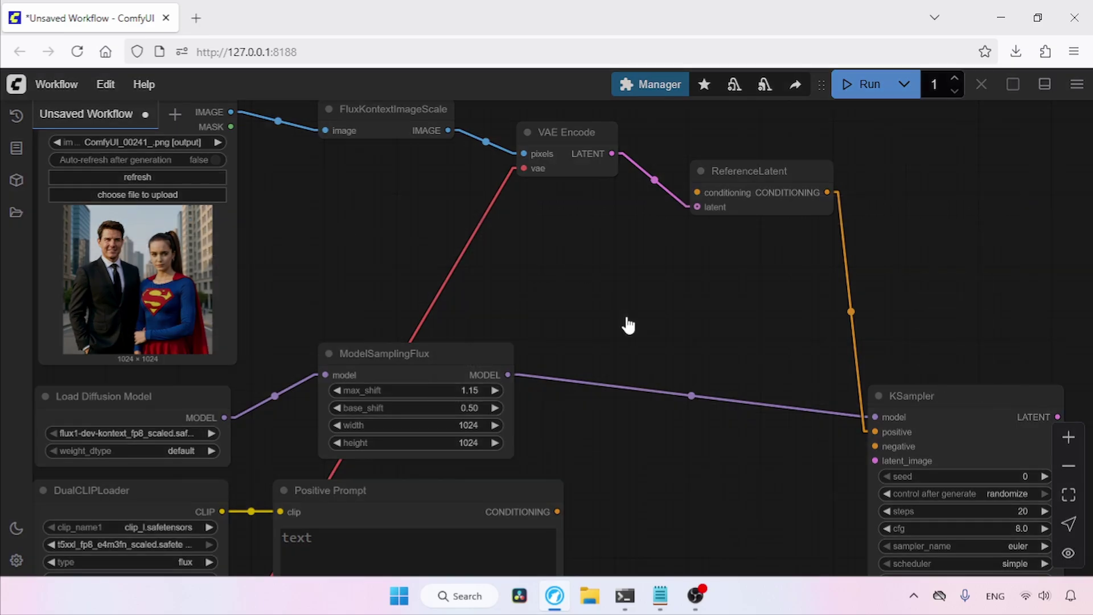
double_click(627, 319)
text(flux g)
key(BackSpace)
key(BackSpace)
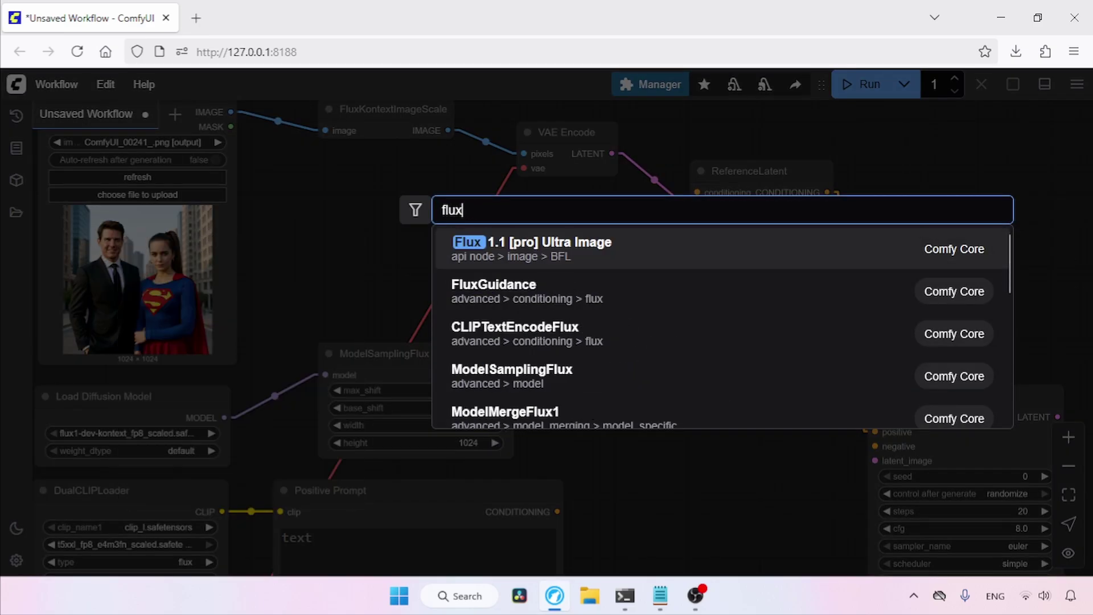
click(538, 251)
drag(729, 319, 710, 316)
drag(585, 481, 593, 259)
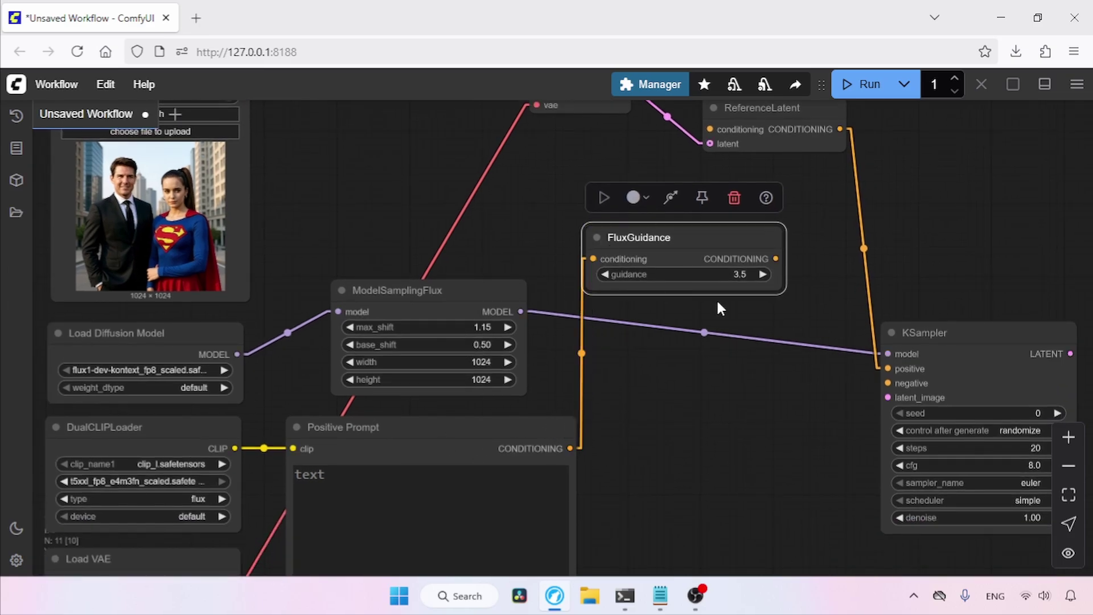
scroll(719, 309, up, 2)
scroll(720, 308, right, 1)
drag(750, 308, 733, 180)
Set the FluxGuidance node's guidance to 2.5
scroll(725, 361, down, 3)
click(701, 251)
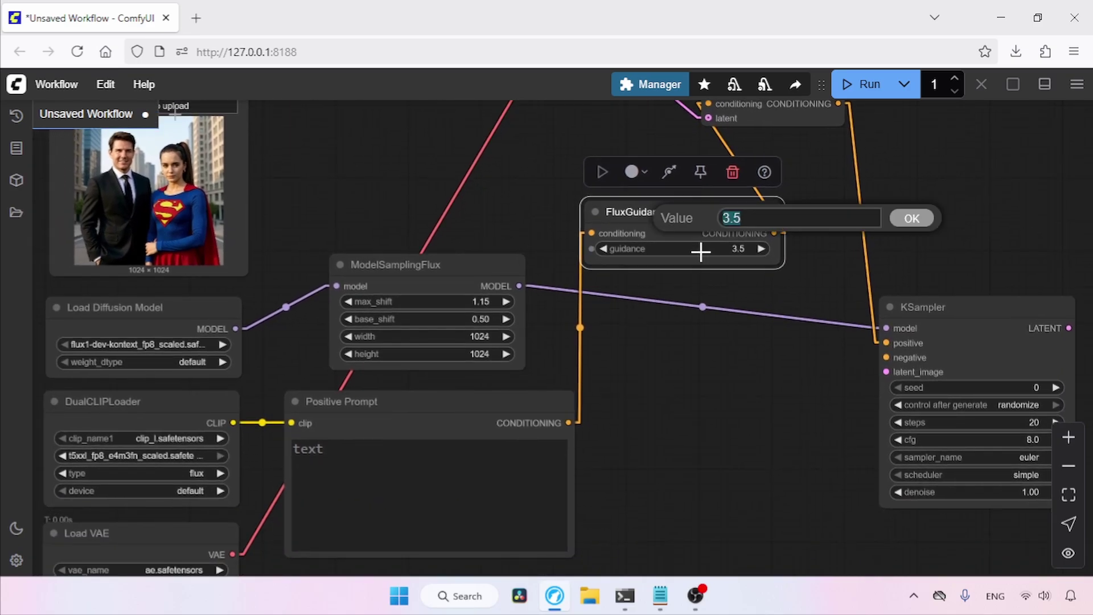
text(2.5)
key(Return)
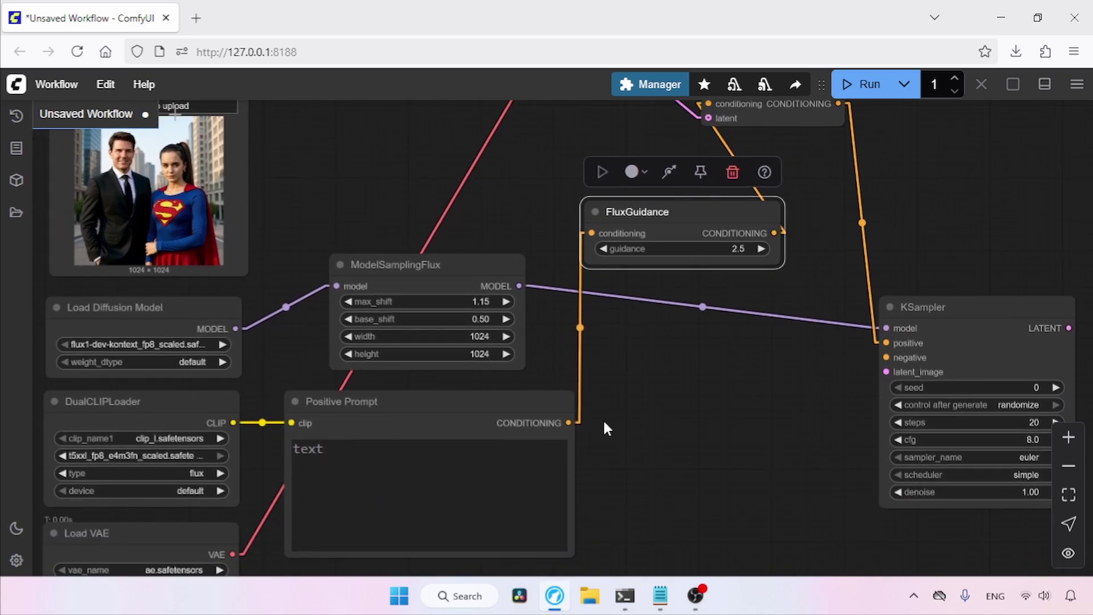
Add a ConditioningZeroOut node and connect it between the Positive Prompt's conditioning output and the KSampler's negative input
scroll(723, 391, down, 3)
double_click(673, 375)
text(con)
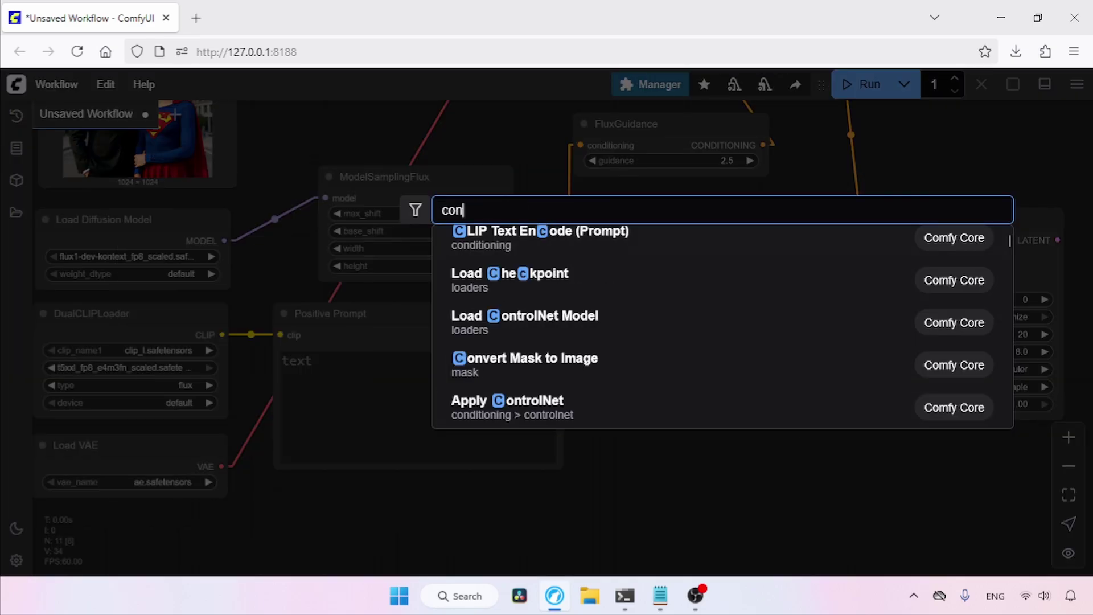
text(dition)
click(532, 319)
drag(775, 362, 730, 333)
drag(555, 335, 638, 356)
drag(785, 388, 819, 277)
drag(706, 363, 771, 364)
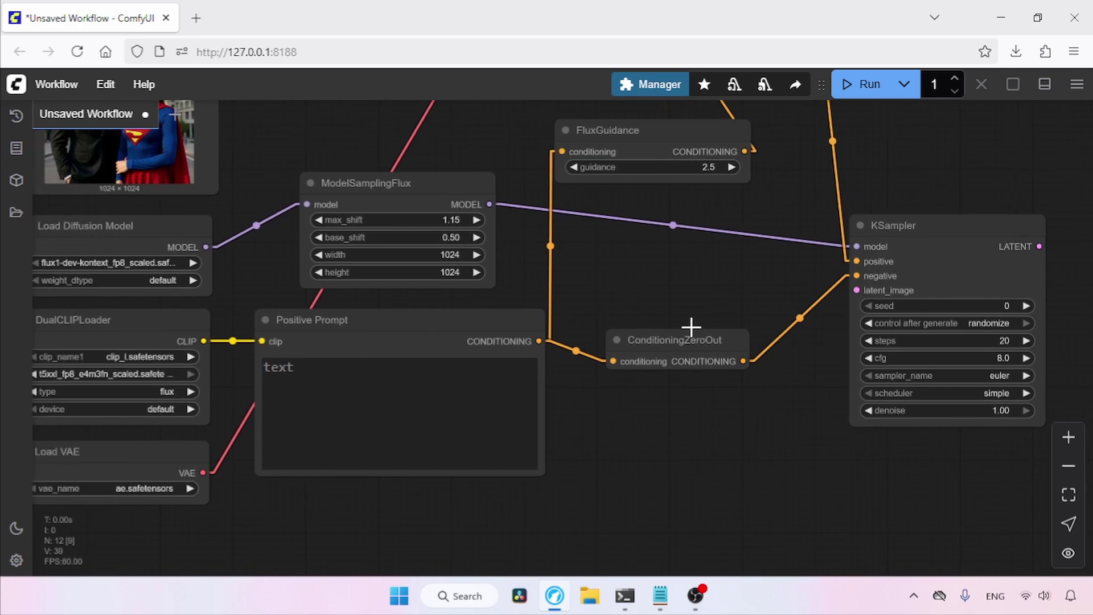
Add an EmptySD3LatentImage node below ConditioningZeroOut and connect its latent output to the KSampler's latent_image input
drag(696, 330, 683, 316)
scroll(632, 434, down, 1)
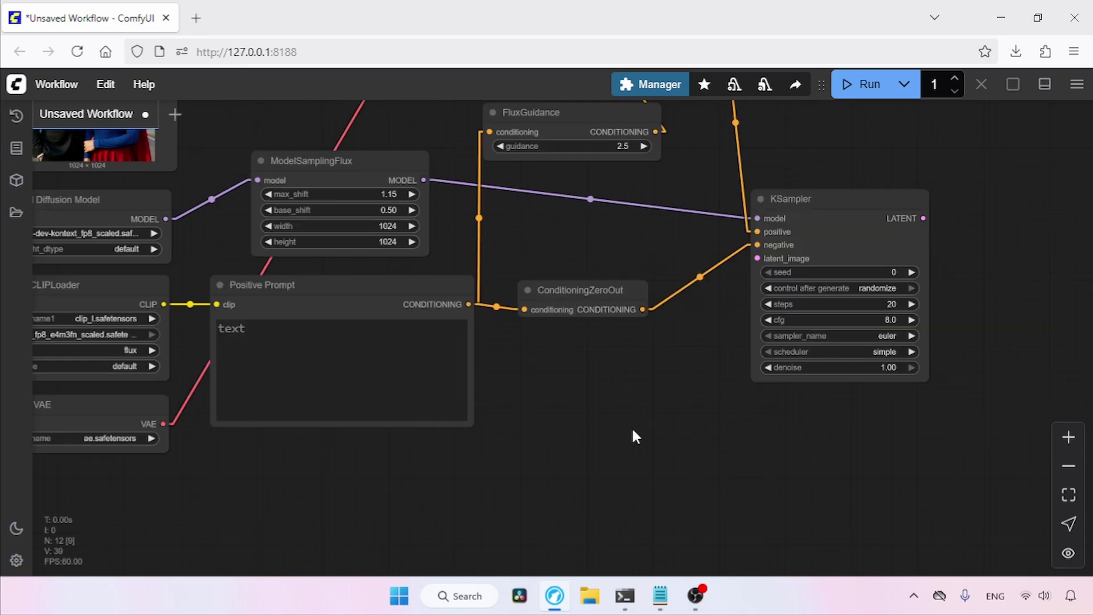
double_click(633, 435)
text(empty2)
key(BackSpace)
text(sd)
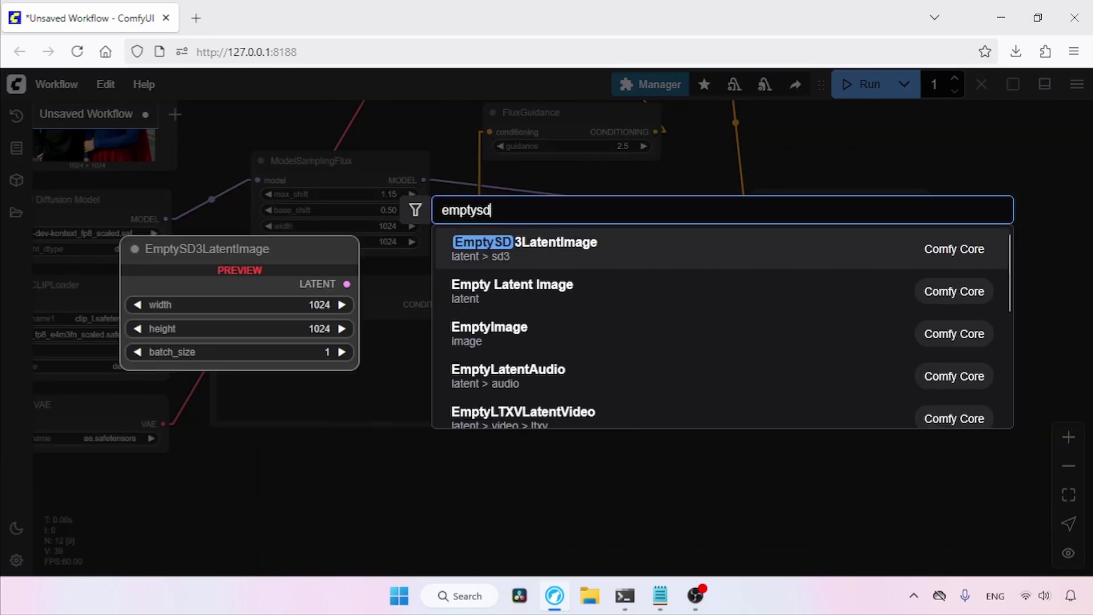
key(Return)
drag(695, 444, 608, 433)
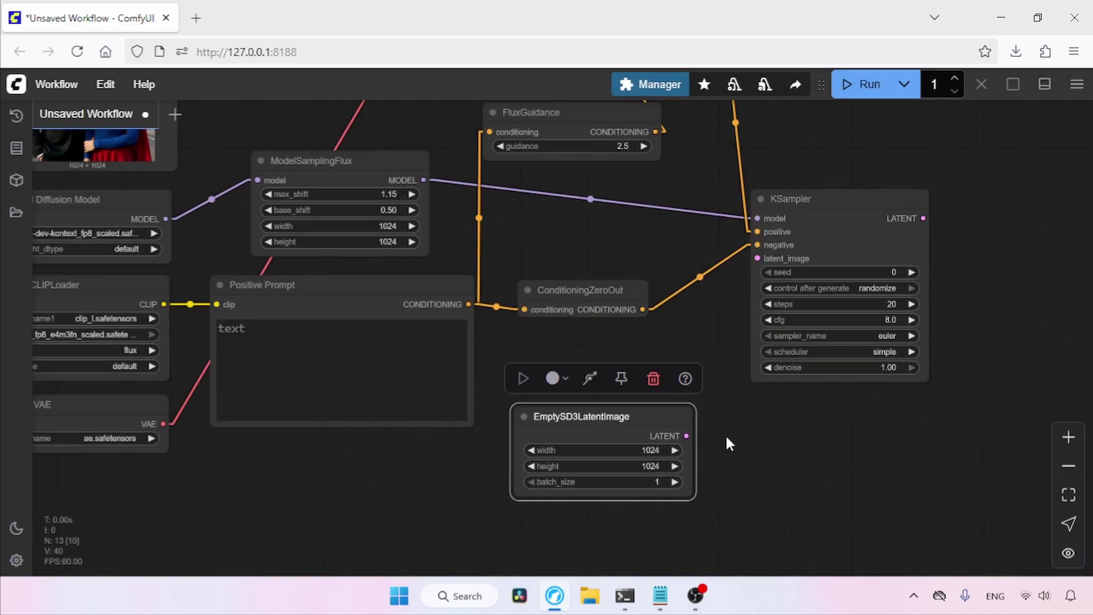
drag(689, 435, 757, 258)
drag(800, 516, 905, 521)
click(1069, 466)
drag(962, 462, 868, 521)
click(1082, 474)
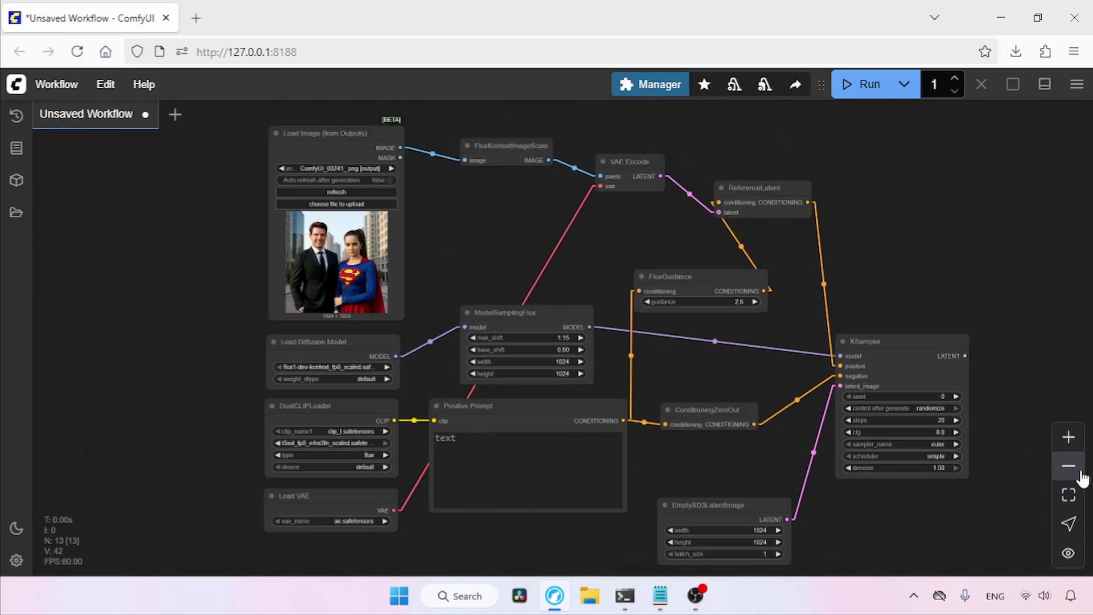
drag(989, 508, 959, 457)
click(1068, 438)
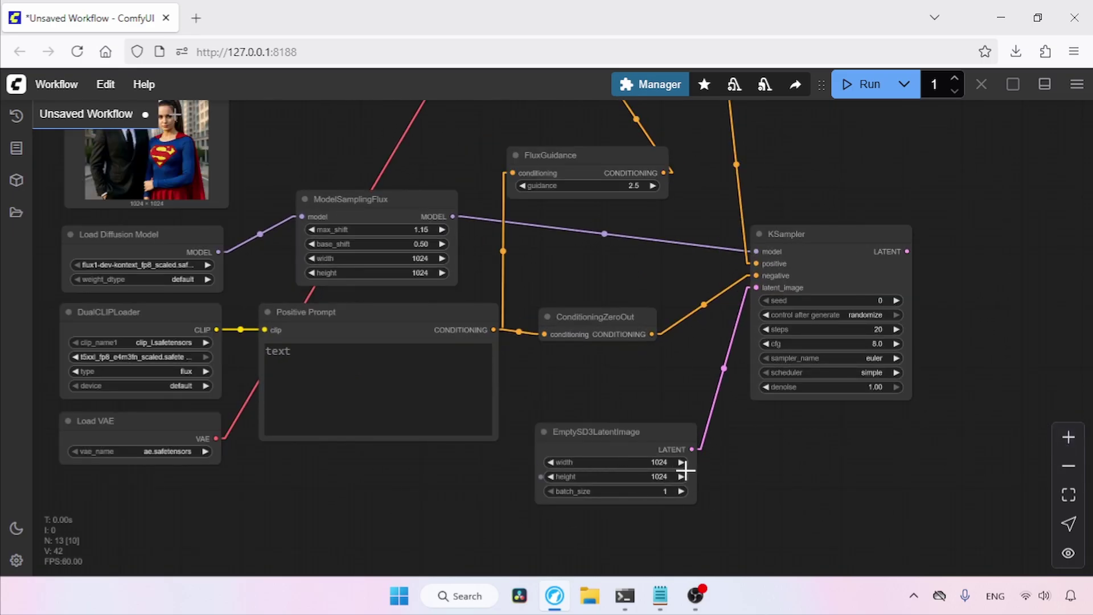
Add a Get Image Size node below VAE Encode and feed it the image output of FluxKontextImageScale
drag(686, 358, 754, 490)
drag(564, 223, 625, 313)
double_click(625, 312)
text(get)
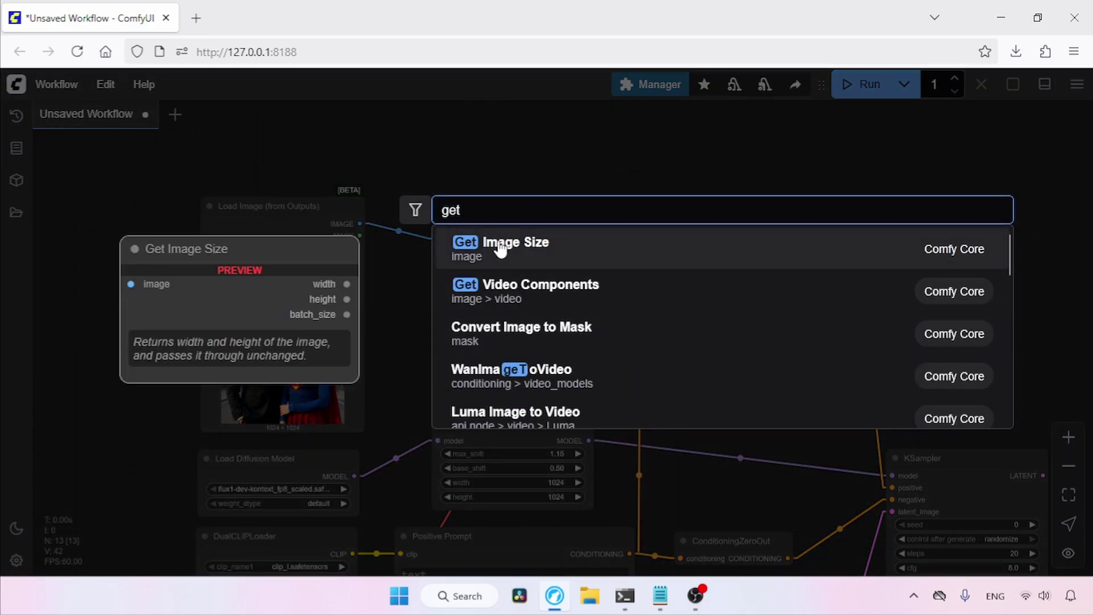
click(537, 247)
drag(655, 322, 609, 325)
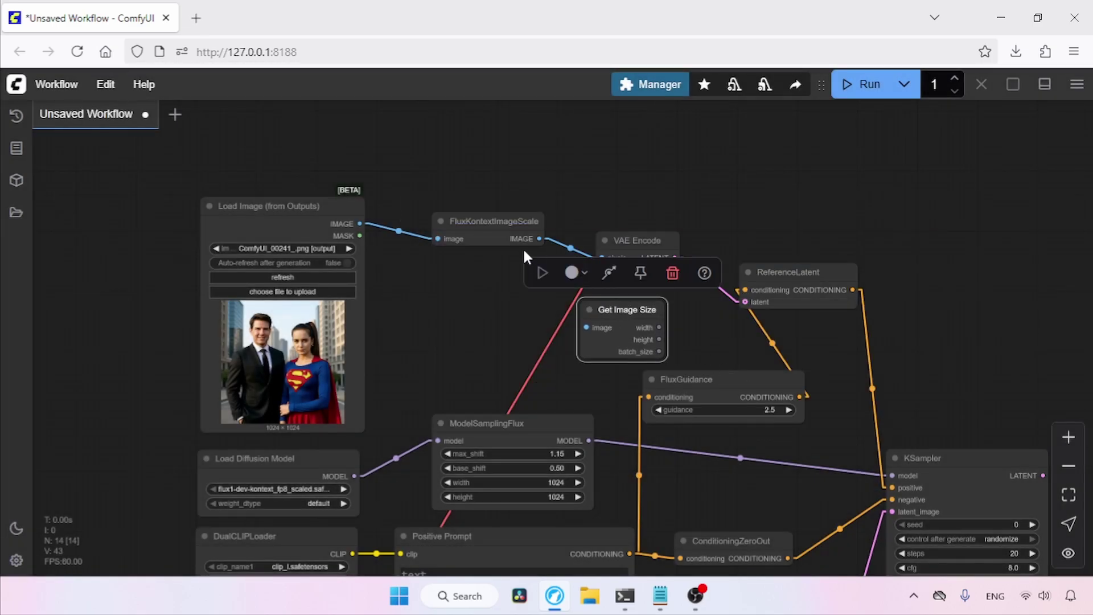
drag(539, 239, 586, 327)
Connect Get Image Size's width and height outputs to the matching inputs of EmptySD3LatentImage
drag(700, 342, 626, 229)
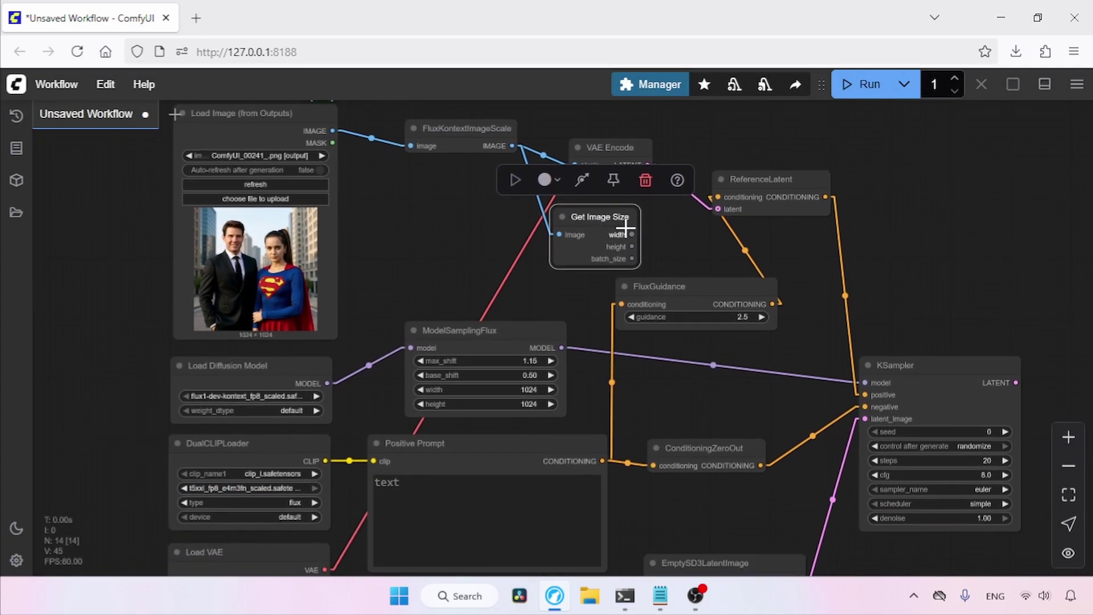
drag(674, 255, 640, 490)
drag(561, 153, 613, 504)
Connect Get Image Size's width and height outputs to the matching inputs of ModelSamplingFlux
click(1068, 437)
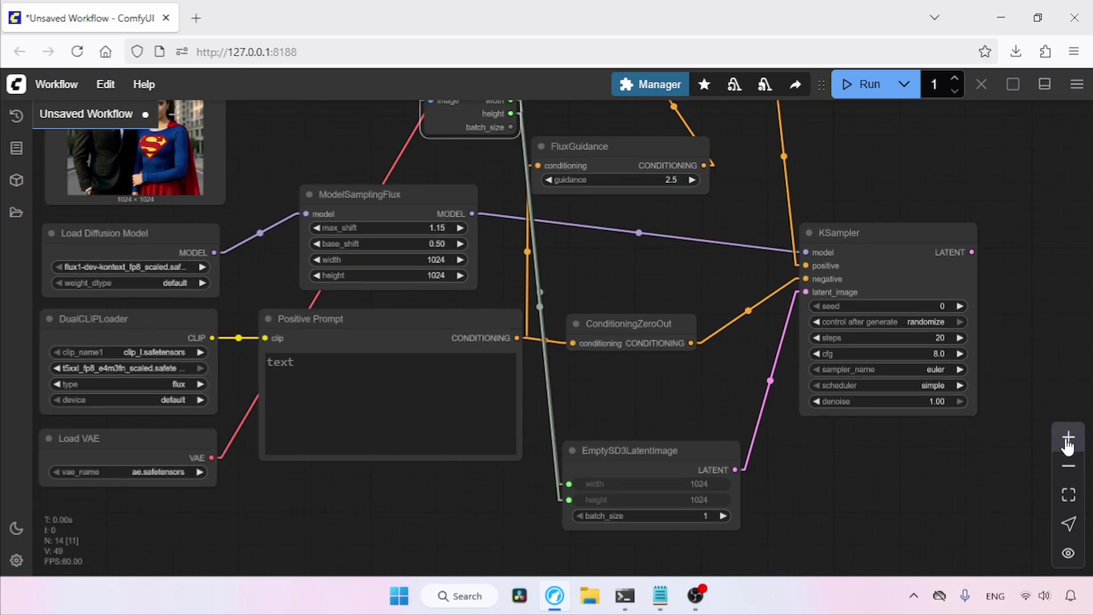
click(1069, 437)
drag(653, 408, 727, 493)
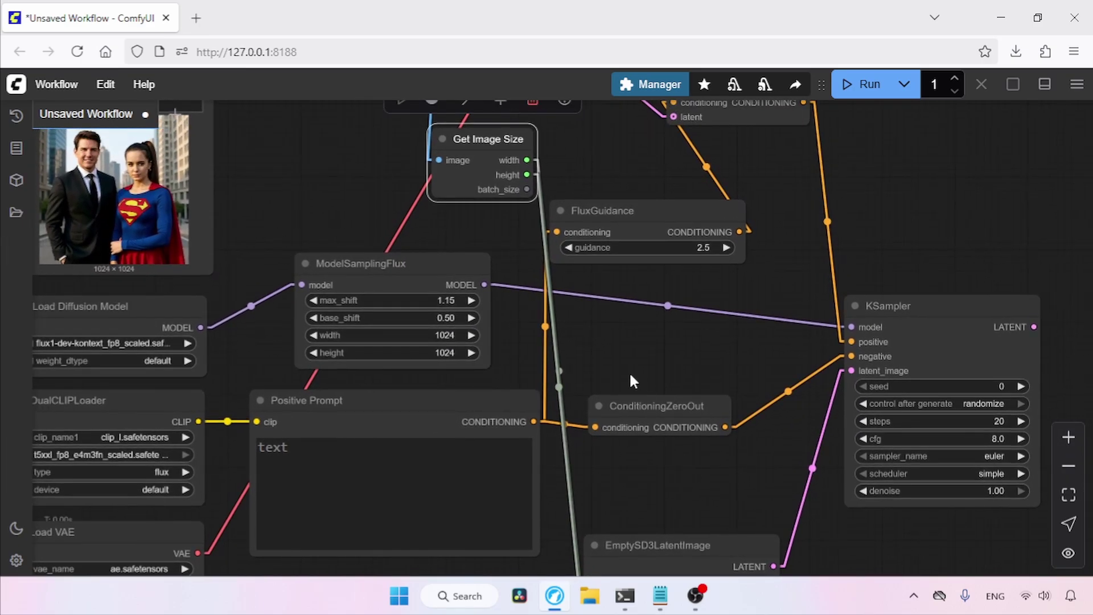
drag(630, 372, 820, 411)
drag(715, 218, 484, 393)
drag(716, 233, 621, 411)
scroll(607, 368, down, 2)
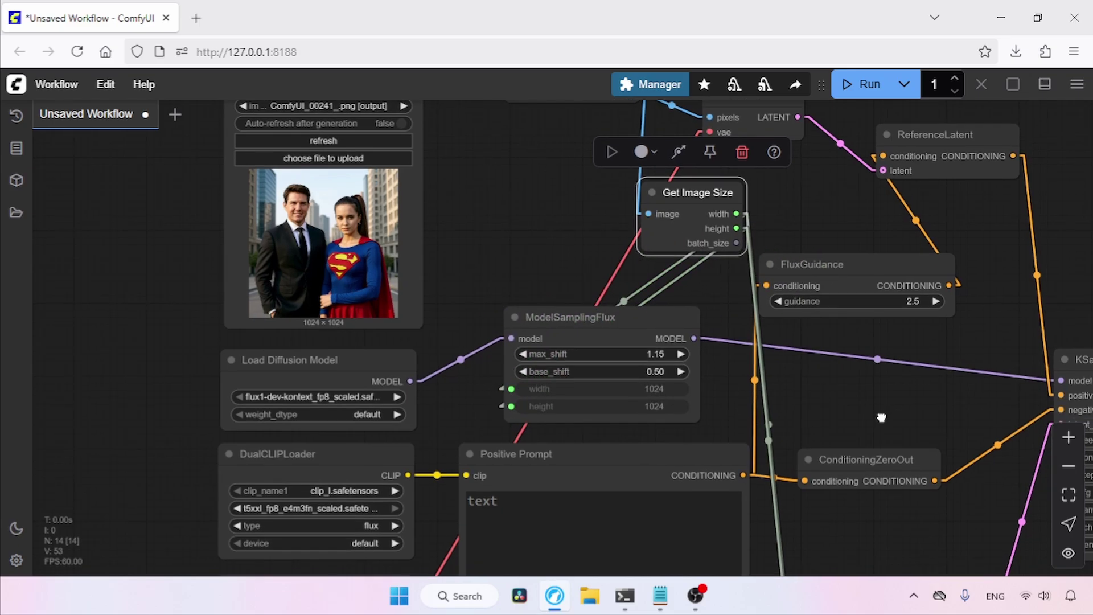
scroll(741, 353, down, 3)
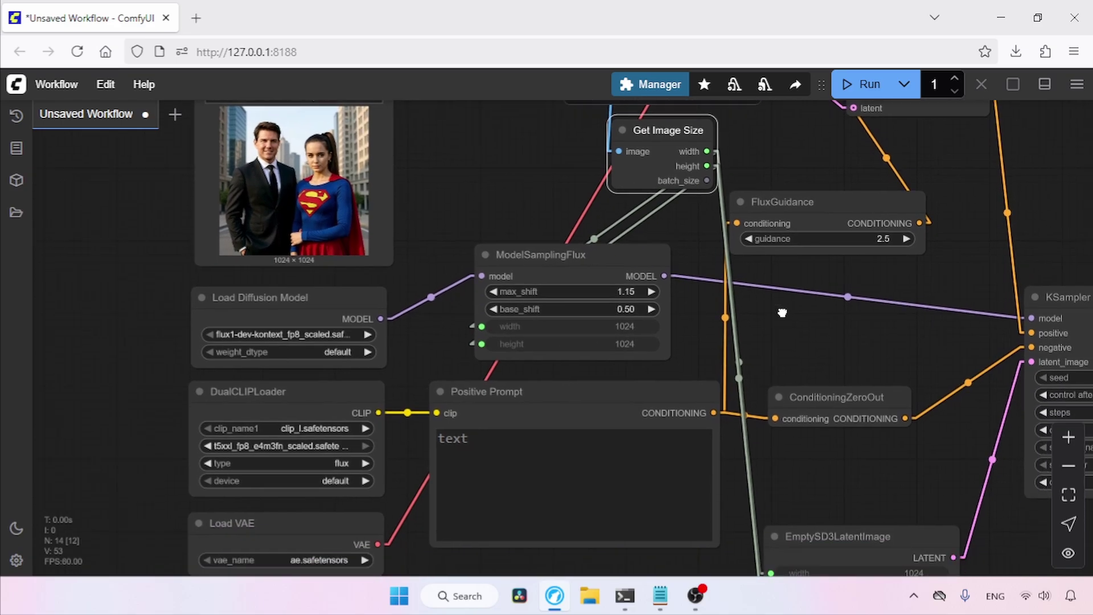
Set the KSampler node's cfg to 1.0
drag(907, 296, 427, 301)
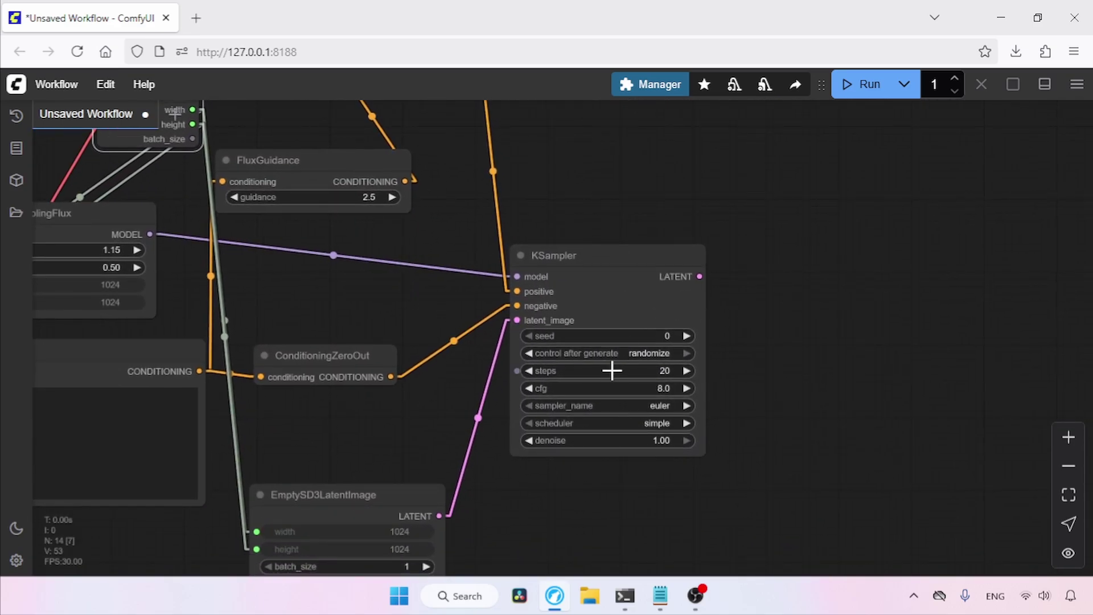
click(666, 388)
text(1.0)
key(Return)
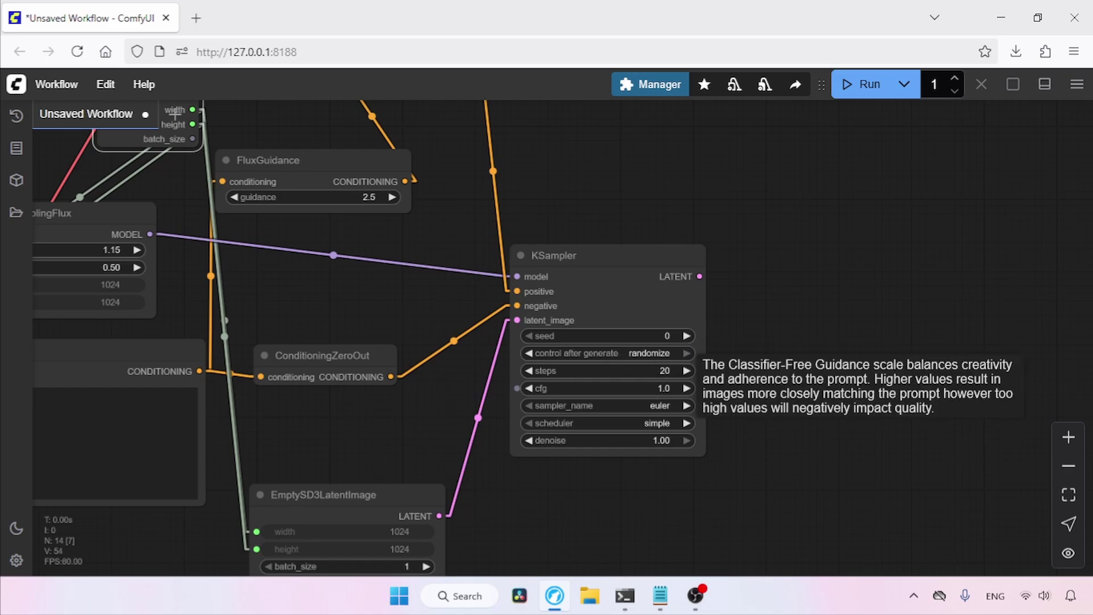
Add a VAE Decode node beside KSampler and connect KSampler's LATENT output to its samples input
drag(950, 509, 964, 429)
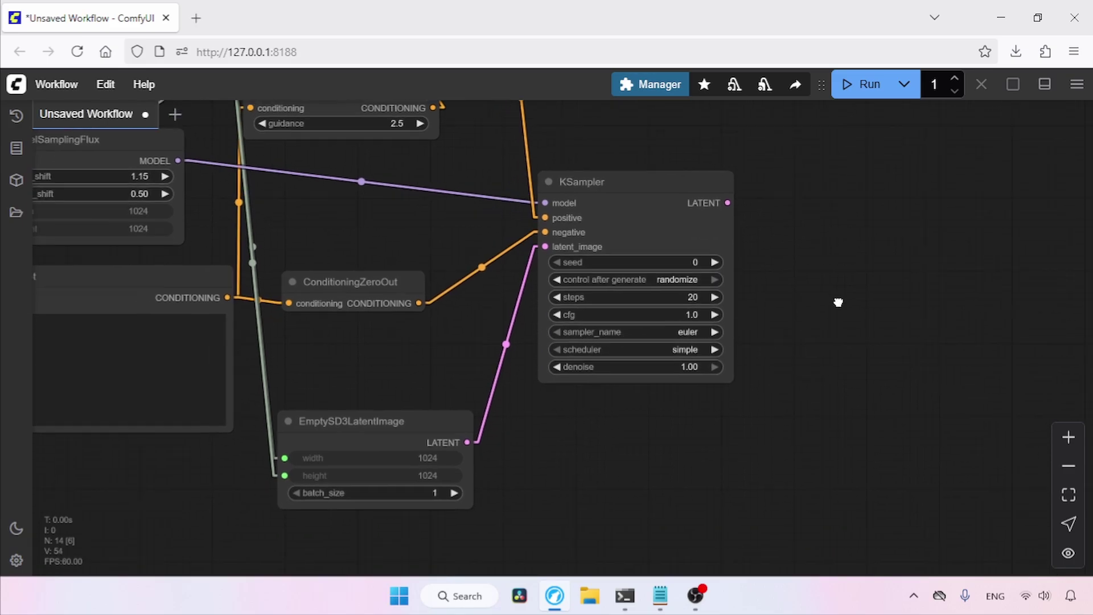
scroll(817, 298, down, 3)
scroll(713, 340, up, 3)
double_click(786, 276)
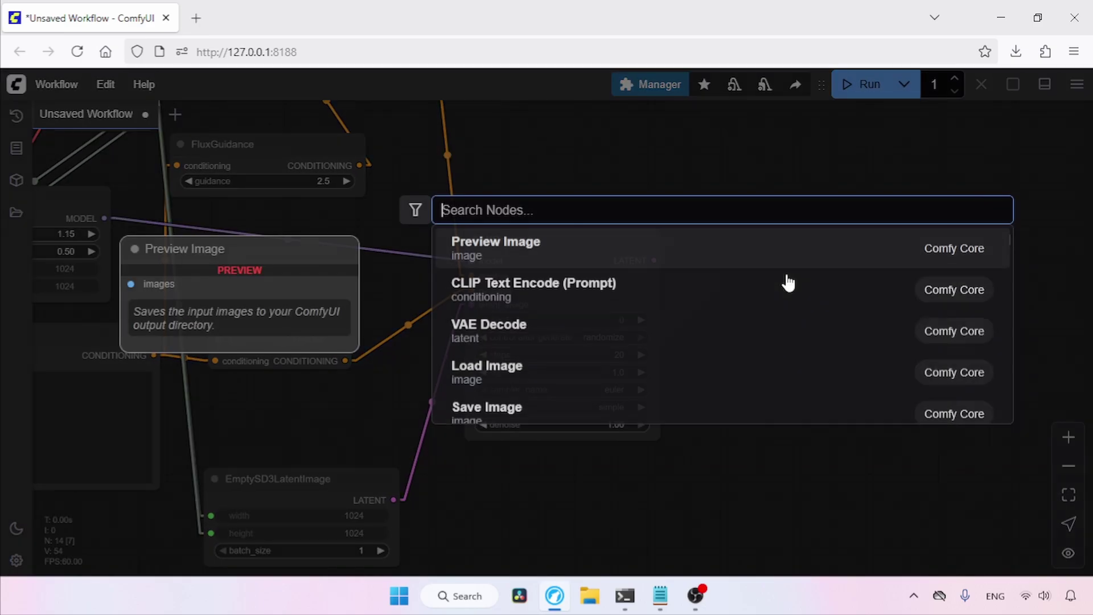
text(vae e)
text(c)
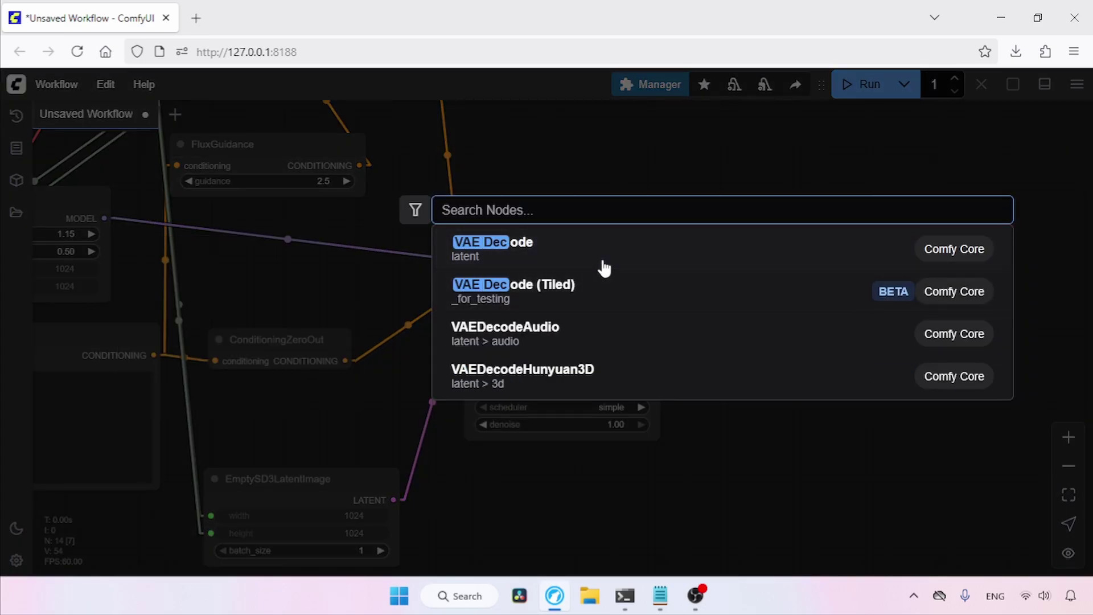
click(600, 263)
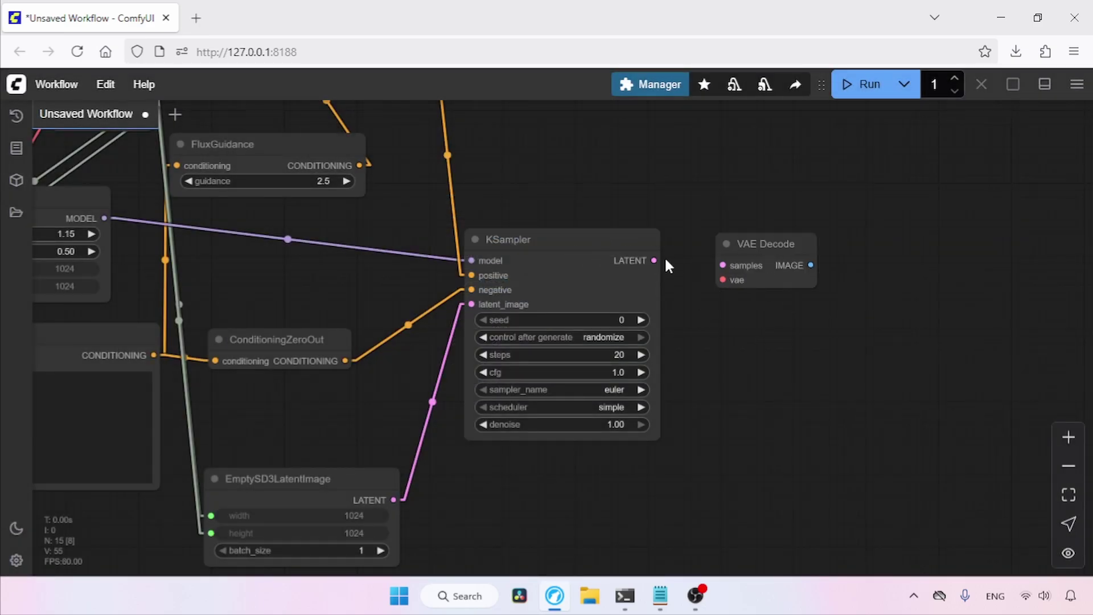
drag(665, 259, 723, 265)
Connect Load VAE's output to VAE Decode's vae input and move VAE Decode closer to KSampler
drag(735, 364, 945, 319)
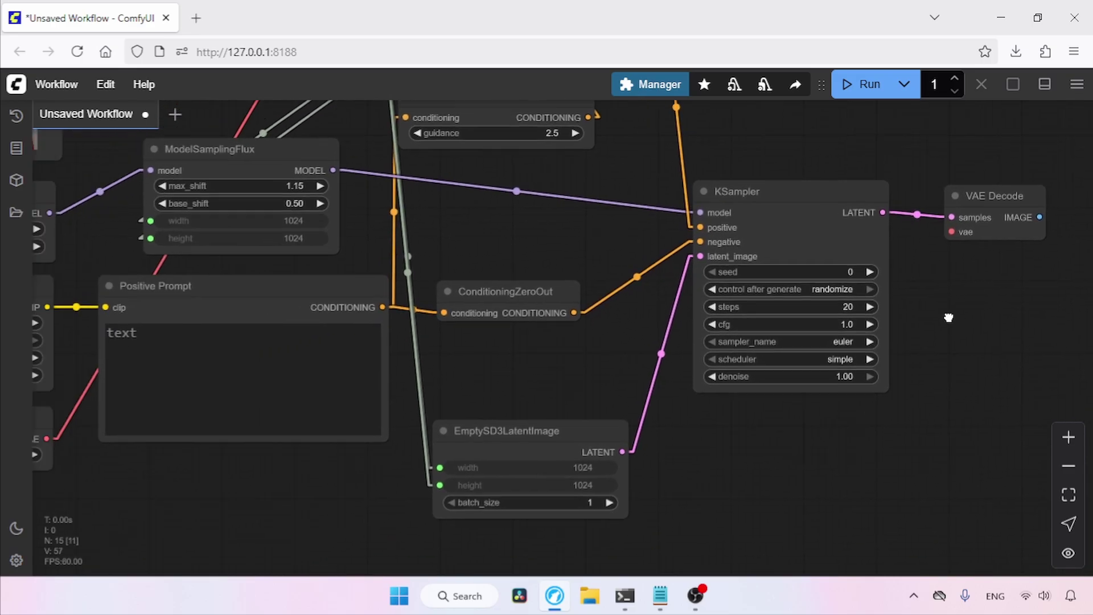
drag(298, 497, 368, 487)
drag(190, 487, 161, 508)
drag(37, 449, 947, 242)
drag(985, 206, 947, 215)
Add a Save Image node fed by VAE Decode's IMAGE output and align it right beside VAE Decode
drag(826, 321, 355, 334)
drag(524, 236, 664, 267)
click(691, 369)
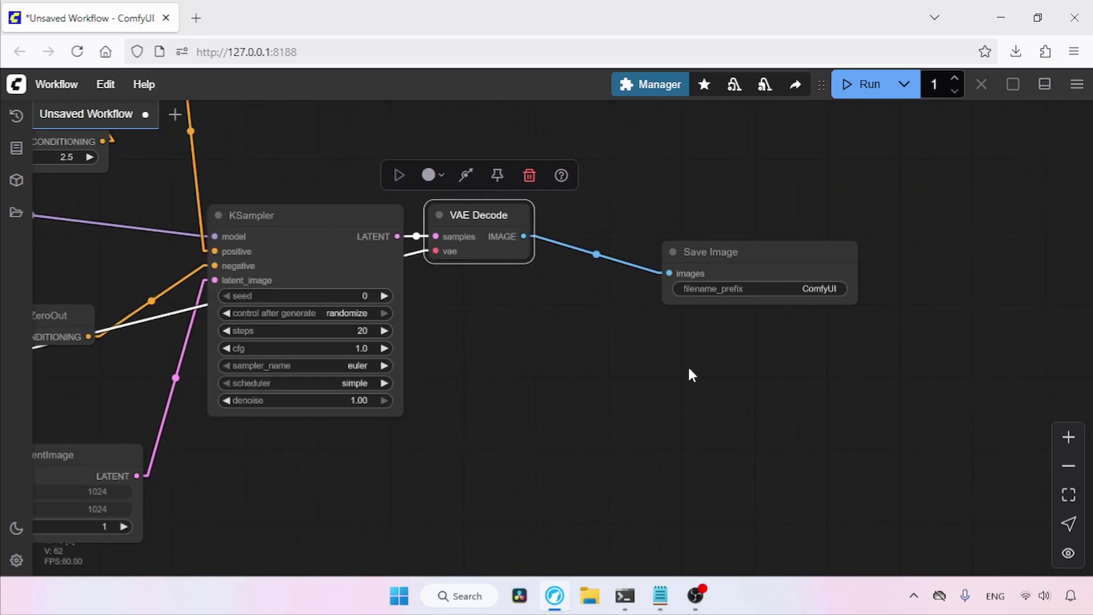
drag(774, 249, 709, 218)
click(324, 549)
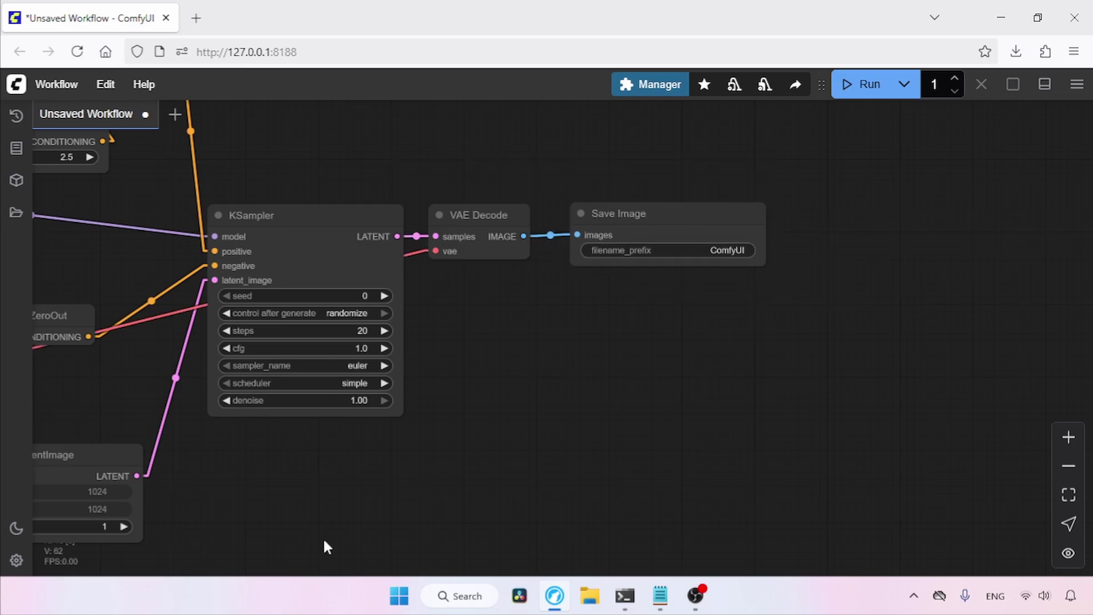
Review the complete node graph, from the image and model loaders through to Save Image
drag(325, 549, 764, 469)
click(1068, 473)
click(1068, 472)
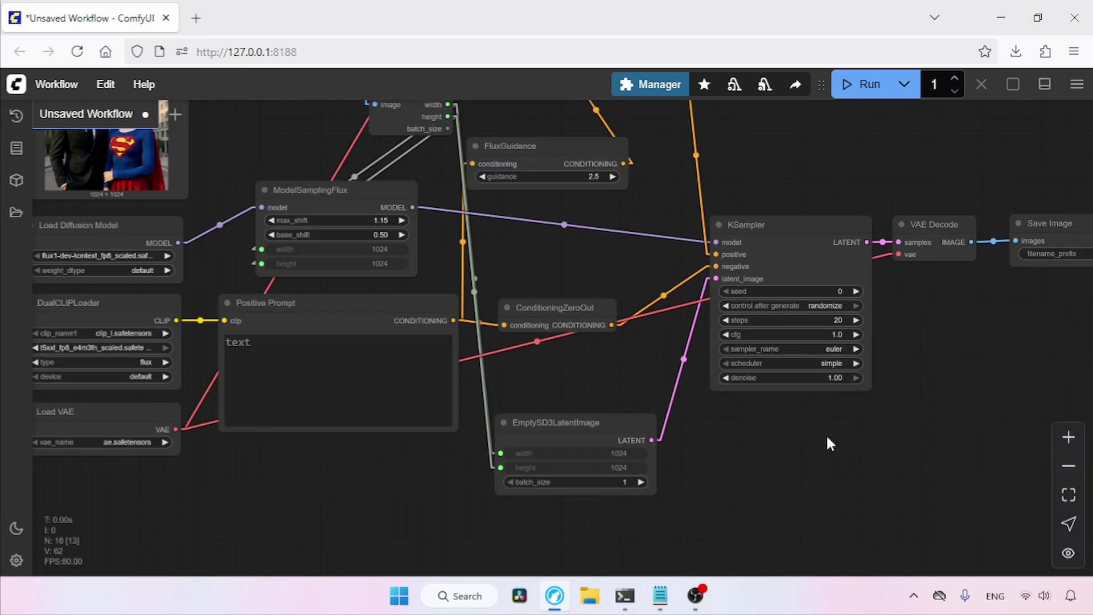
drag(826, 434, 877, 507)
click(1067, 468)
click(1067, 468)
click(1068, 468)
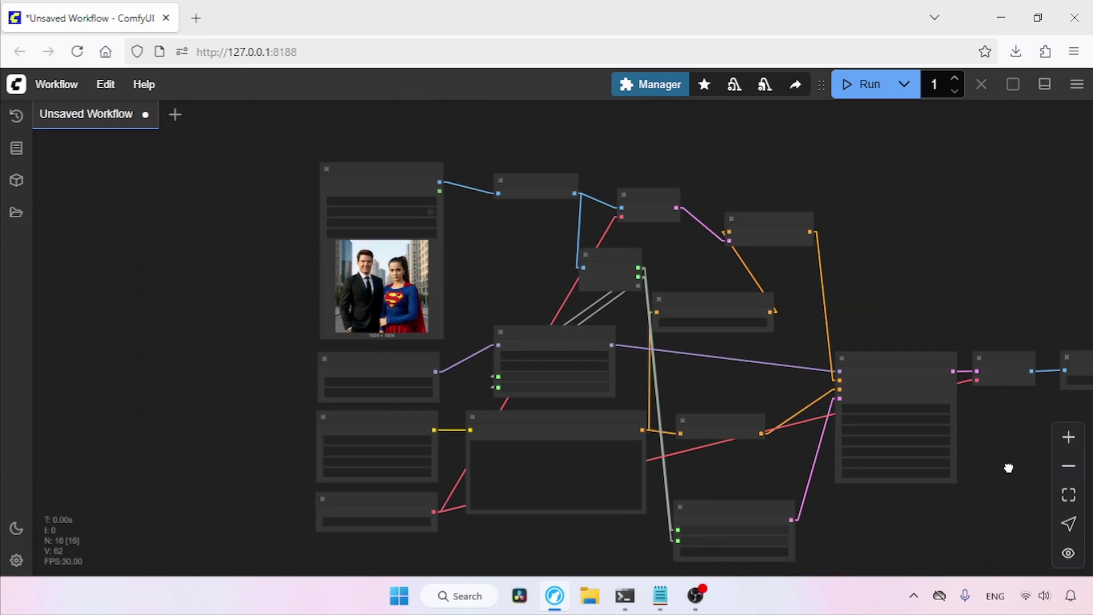
click(1069, 438)
click(1069, 438)
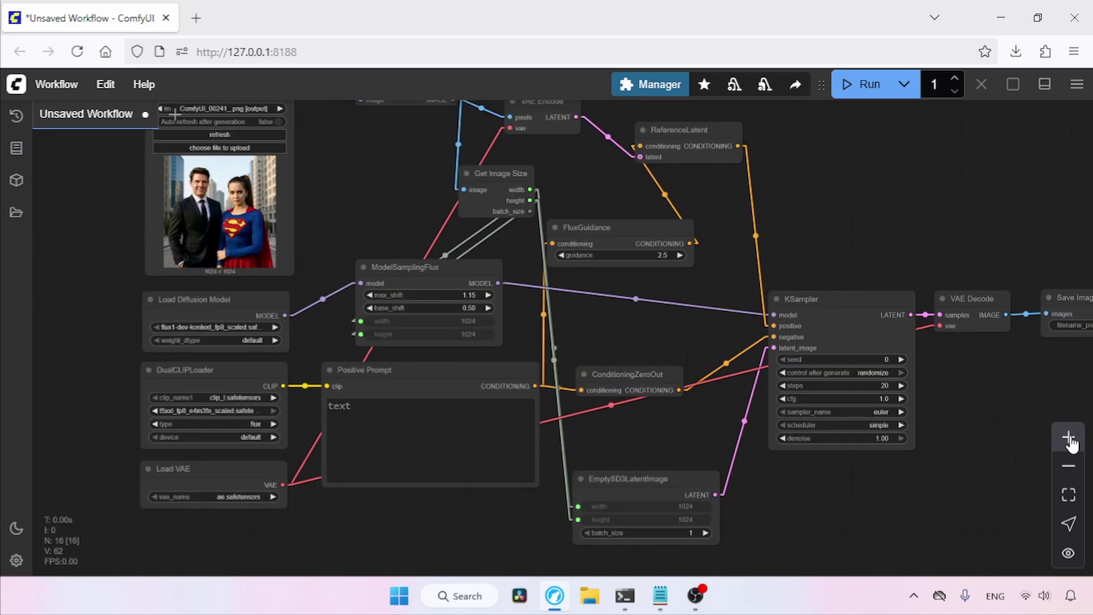
Upload Restore.webp from the Pictures folder into the Load Image (from Outputs) node
drag(373, 197, 600, 342)
scroll(1046, 347, up, 2)
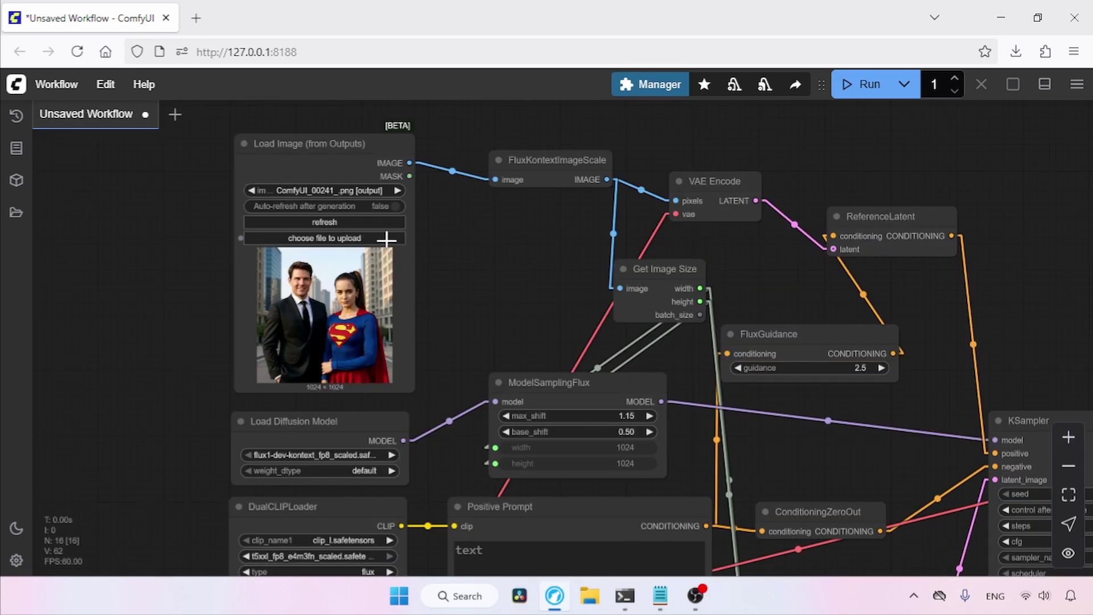
click(325, 238)
click(459, 297)
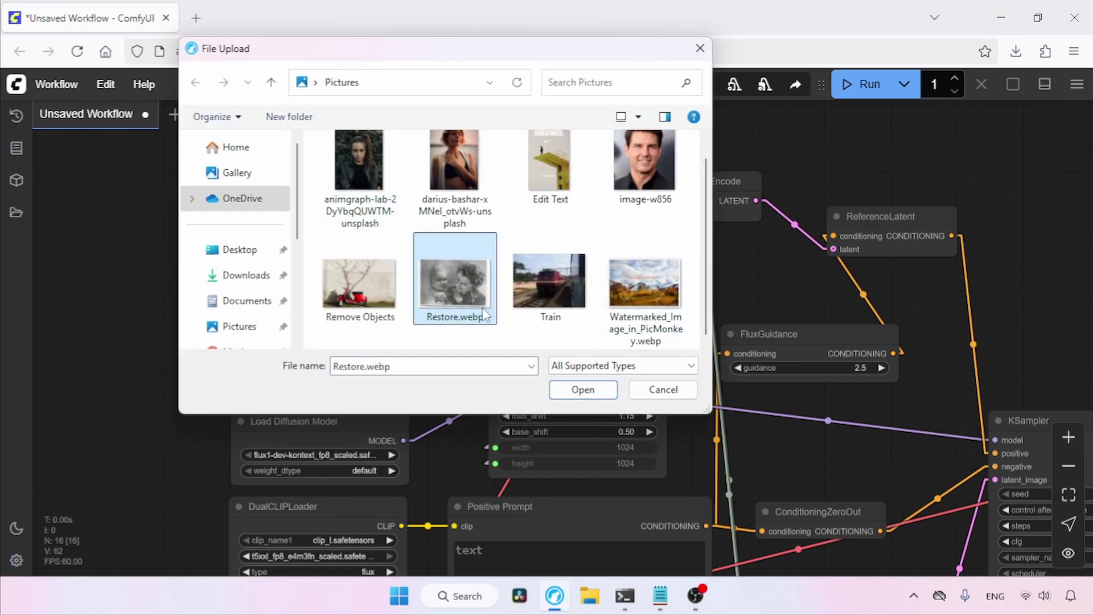
click(567, 390)
View the loaded Restore.webp photo at full size, and return to the workflow
right_click(367, 212)
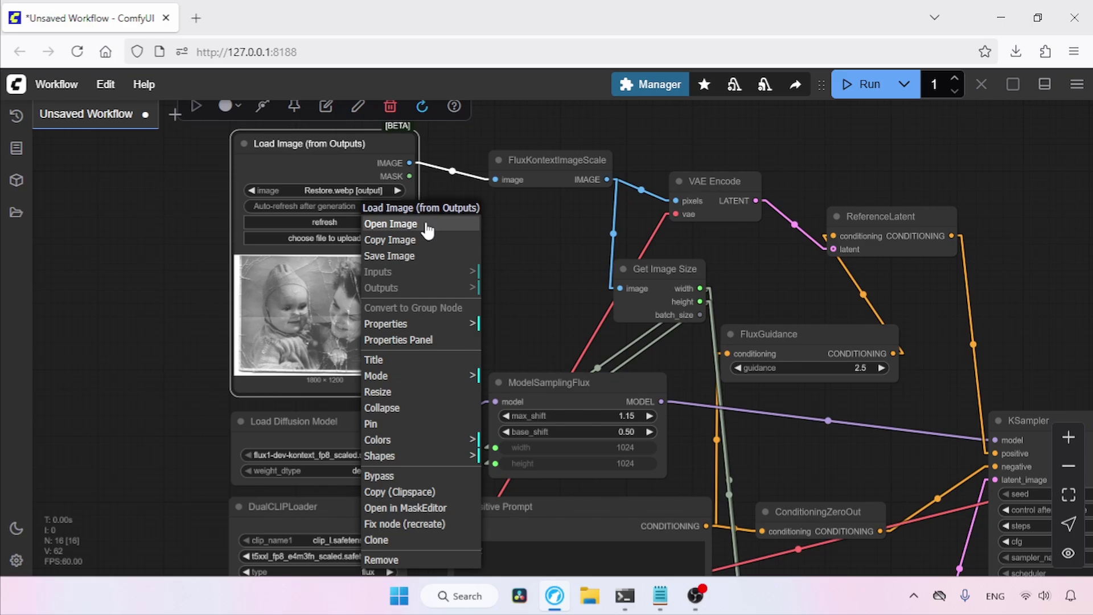
click(428, 228)
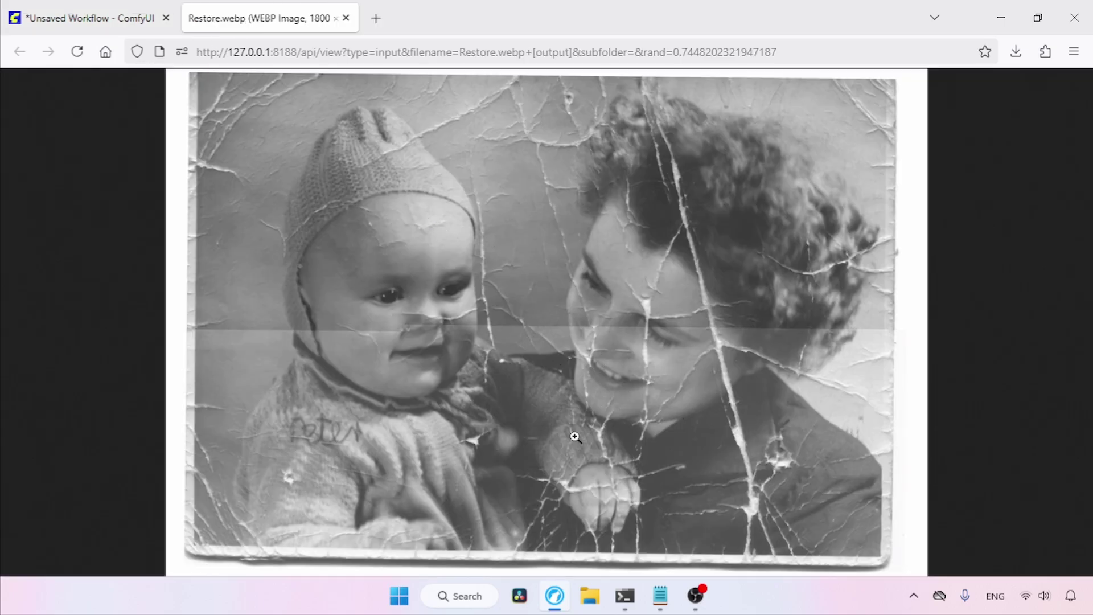
click(346, 18)
Copy the Photo Restoration prompt from Flux1 Kontext Dev.txt in Notepad and paste it into the Positive Prompt node in ComfyUI
drag(824, 446, 757, 342)
click(660, 596)
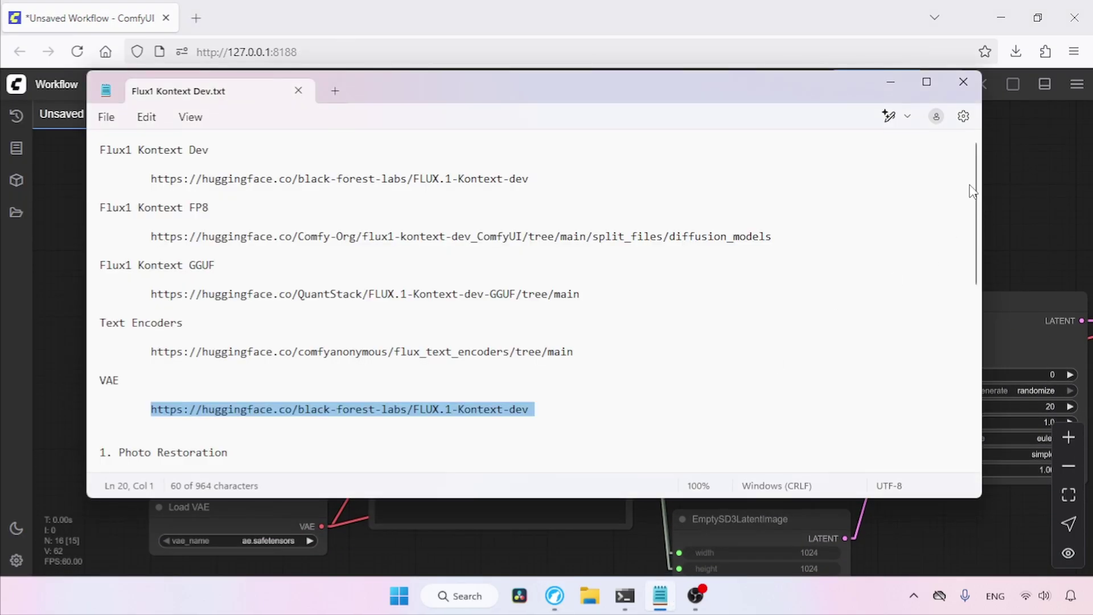
scroll(978, 196, down, 4)
drag(227, 310, 147, 289)
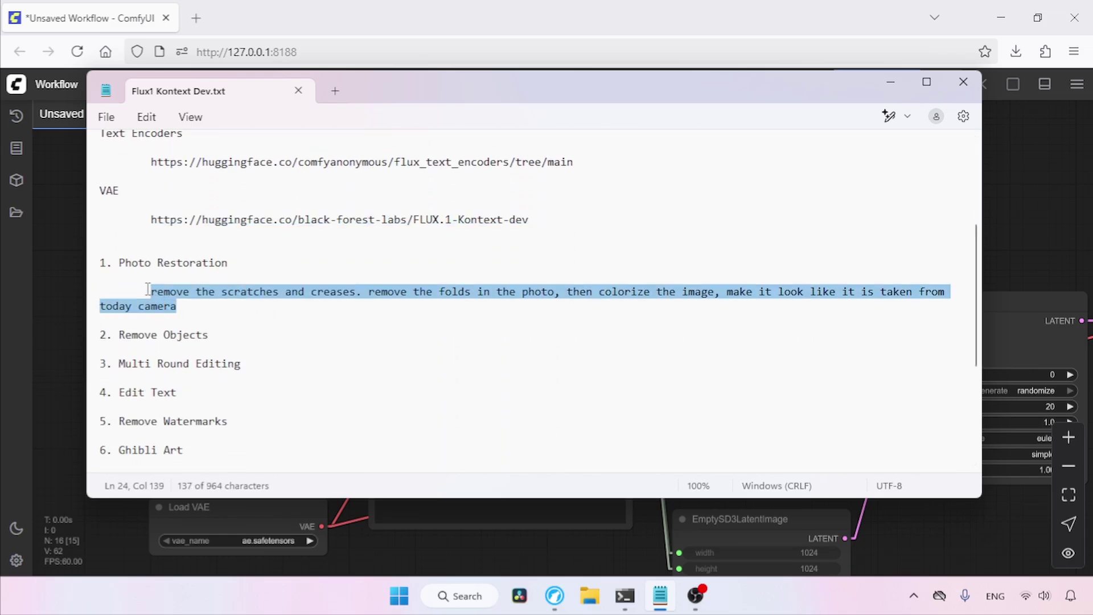
key(ctrl+c)
click(447, 510)
key(ctrl+v)
Run the workflow to restore and colorize the old photo
drag(387, 364, 453, 341)
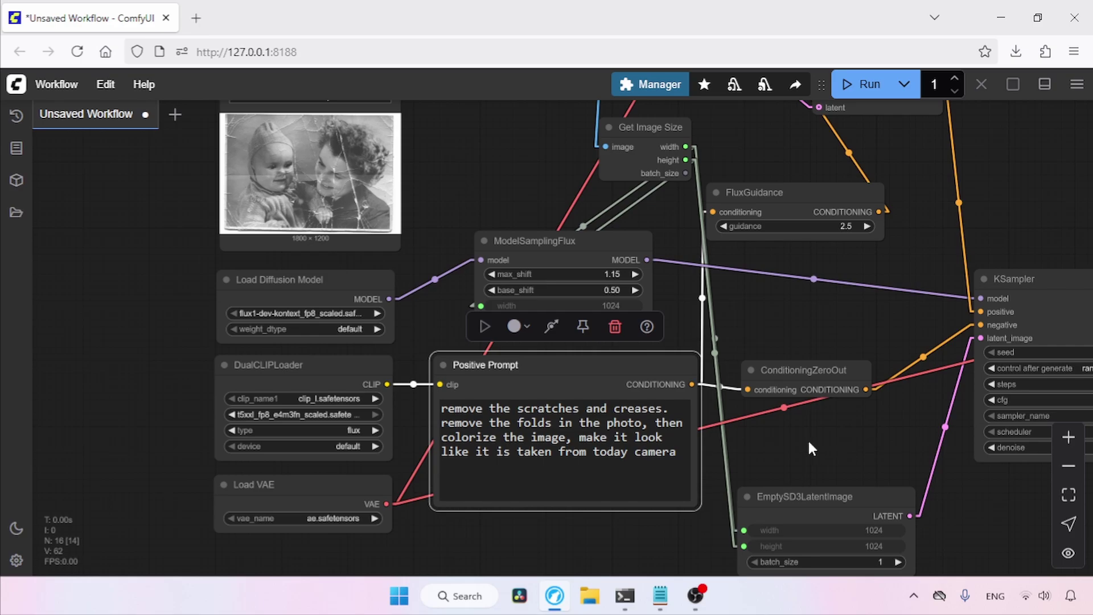
drag(514, 459, 444, 431)
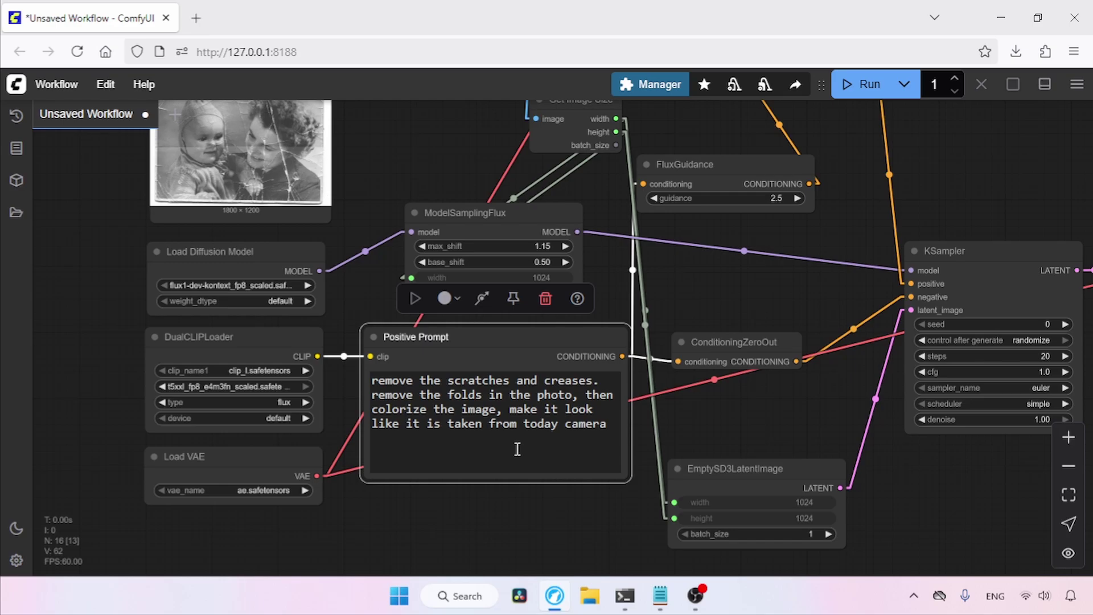
scroll(517, 449, right, 3)
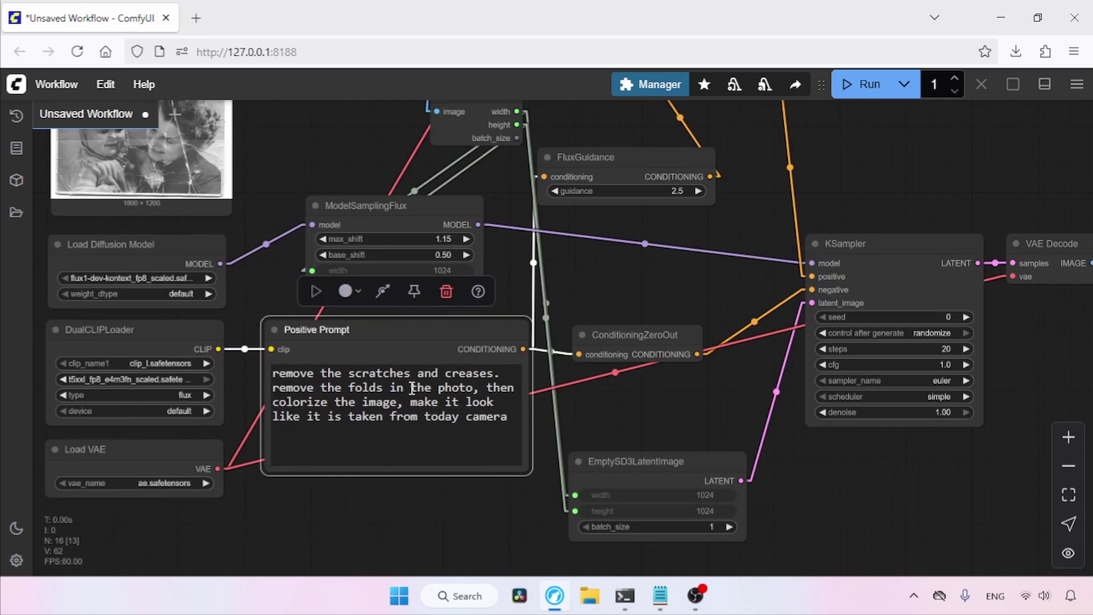
scroll(780, 472, right, 12)
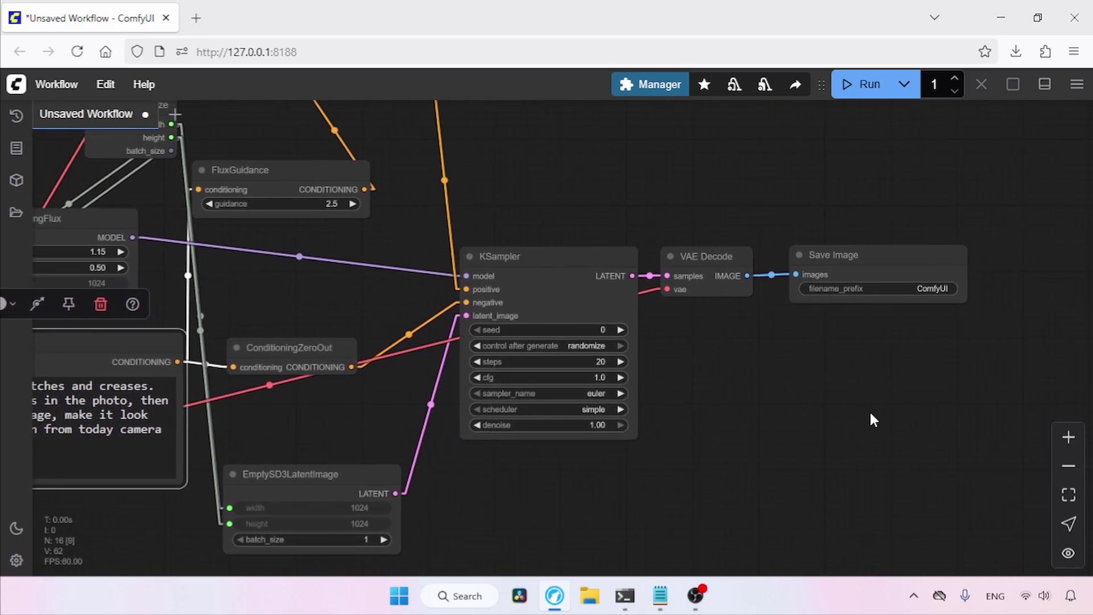
click(863, 85)
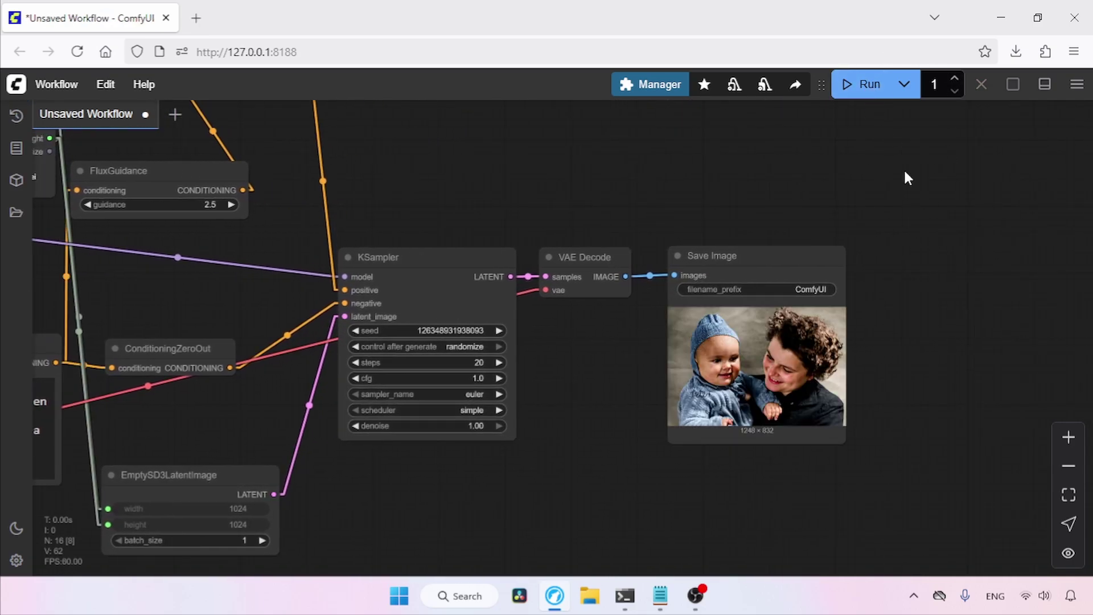
View the generated image from the Save Image node at full size, and return to the workflow
right_click(760, 370)
click(771, 197)
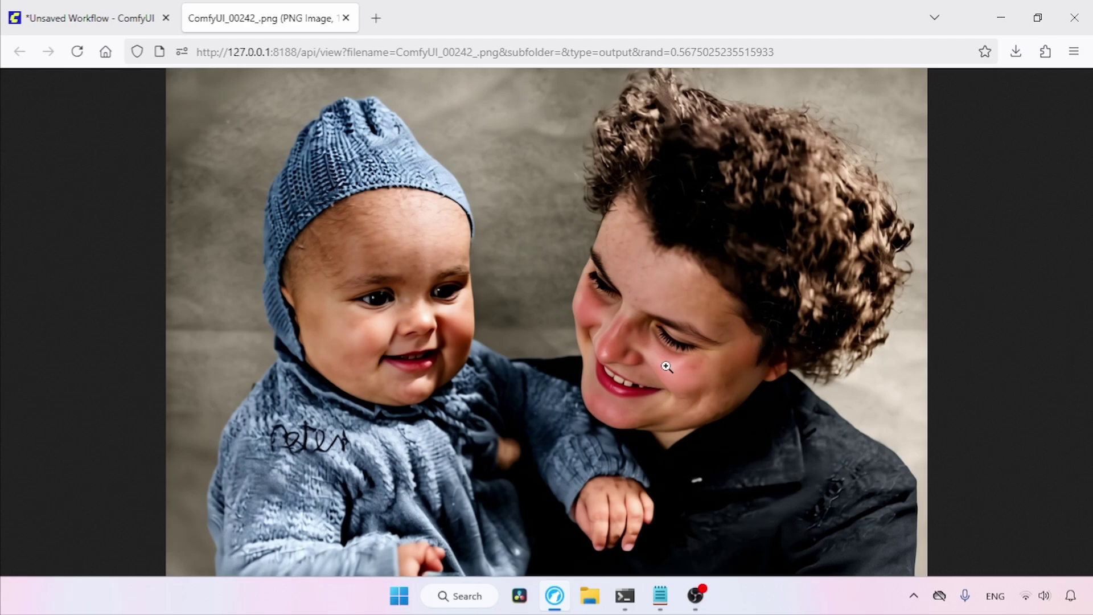
key(ctrl+w)
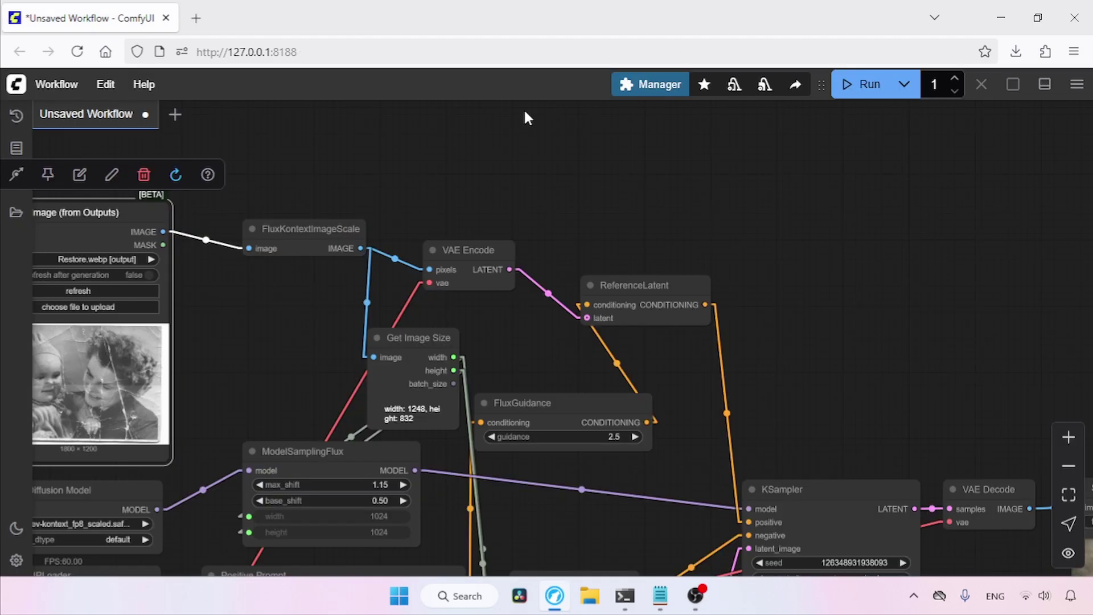
Upload the Edit Text image from the Pictures folder into the Load Image (from Outputs) node
drag(513, 176, 572, 147)
click(215, 264)
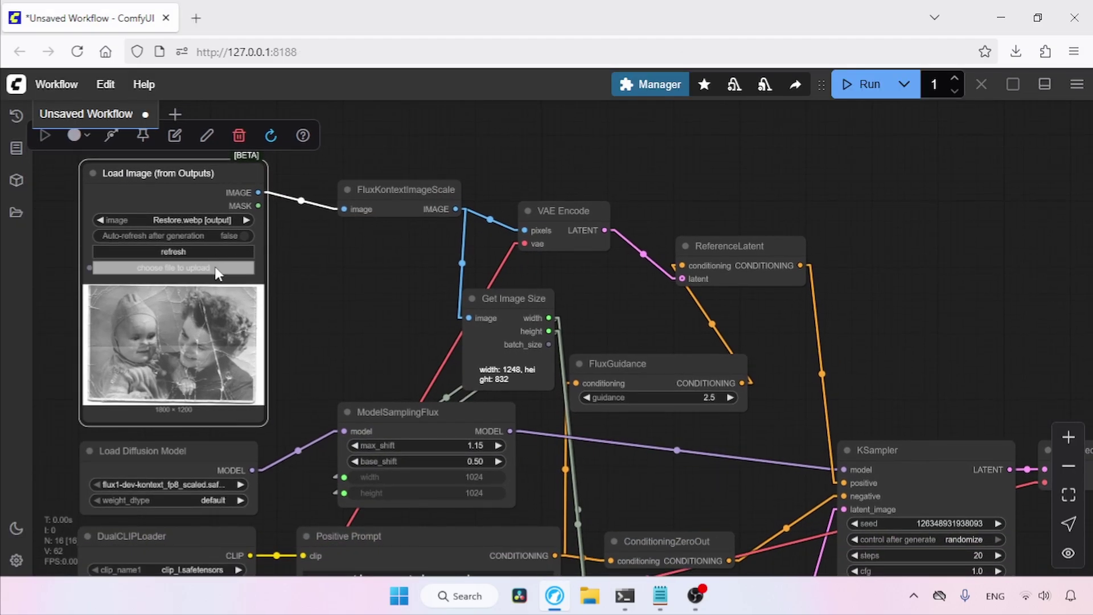
click(578, 219)
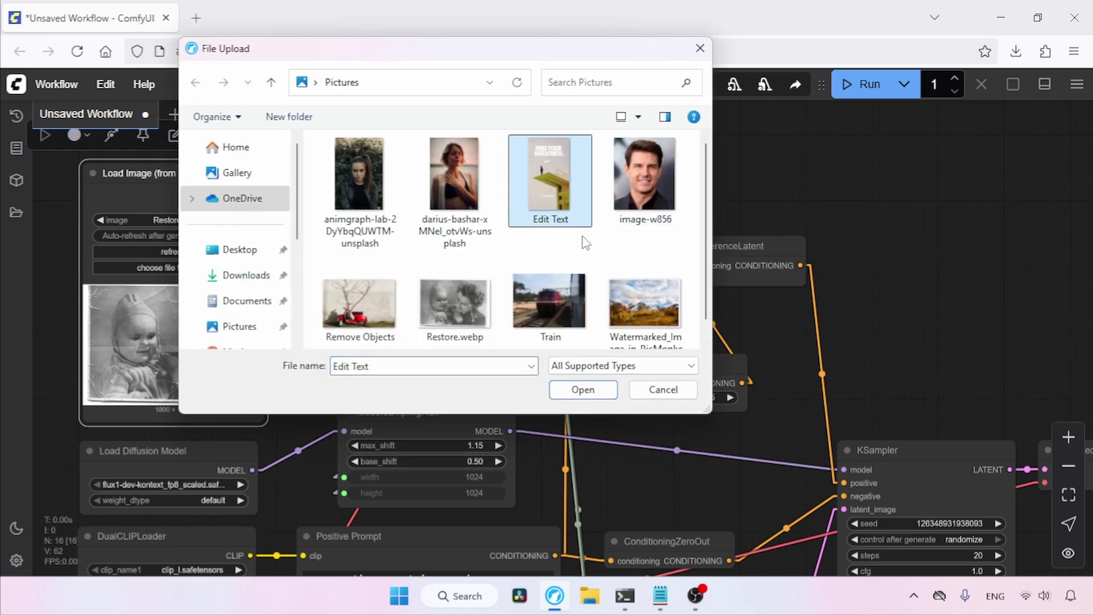
click(583, 389)
View the loaded Edit Text.jpg poster at full size, enlarge its headline, and return to the workflow
drag(625, 468, 633, 389)
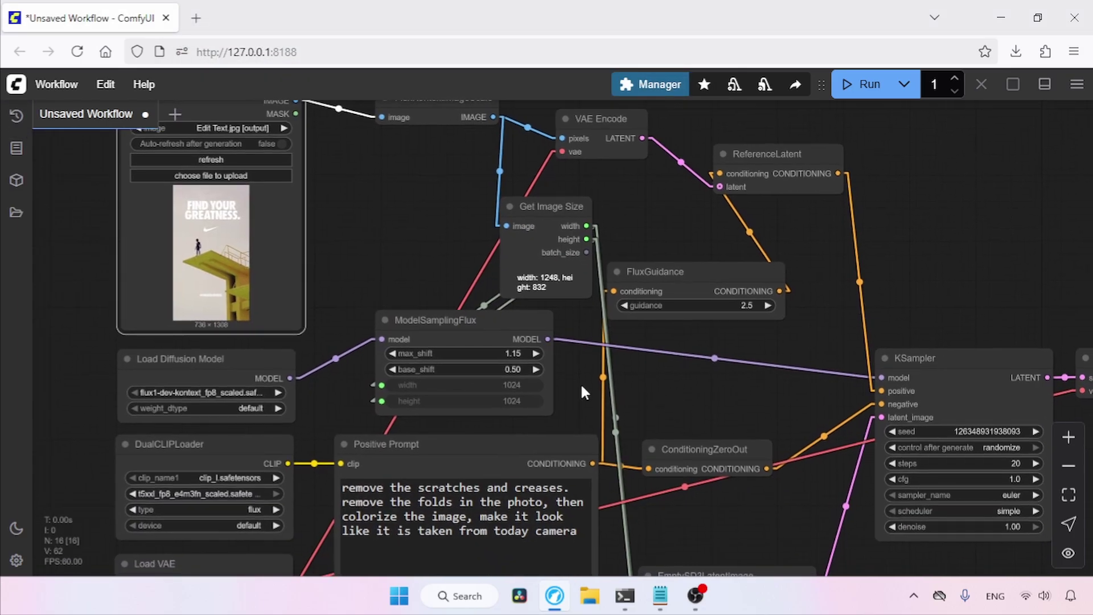
right_click(259, 244)
click(322, 225)
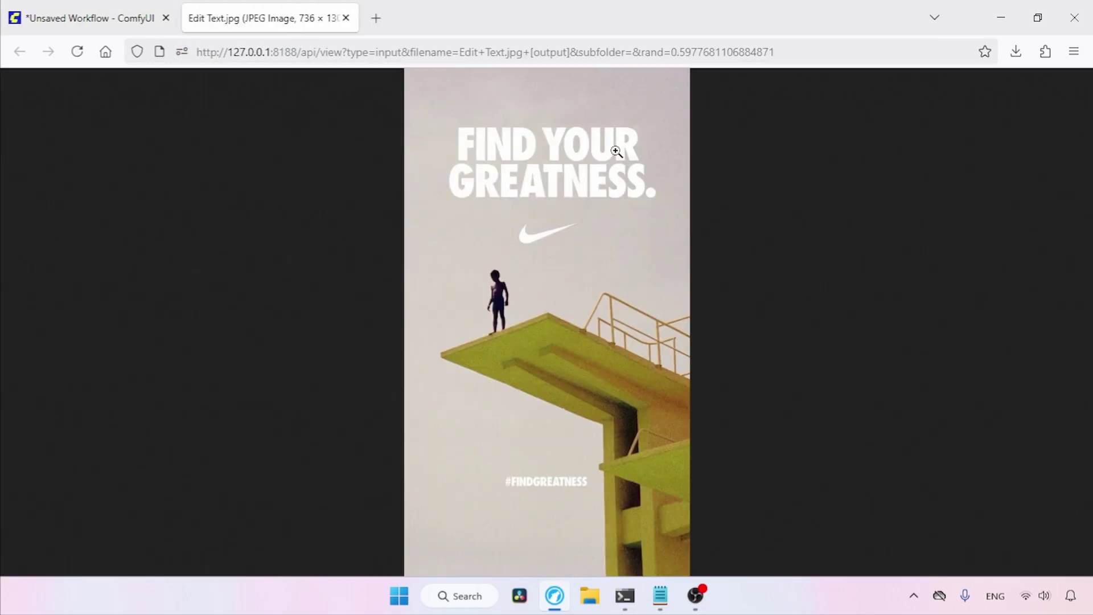
click(527, 192)
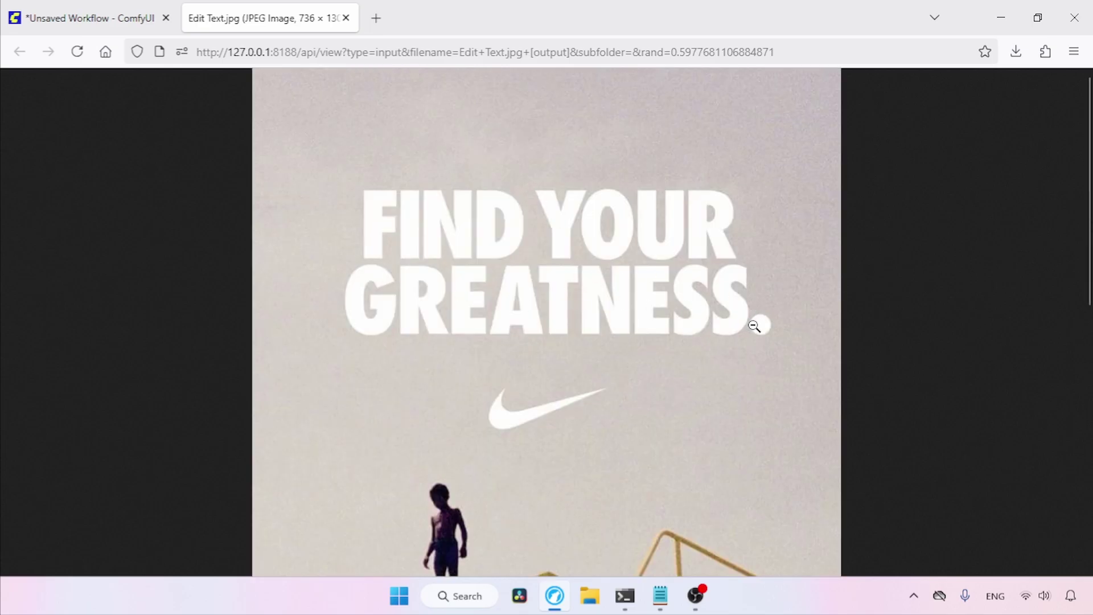
key(ctrl+w)
Replace the Positive Prompt text with: Replace "GREATNESS" with "GOODNESS" in this image
click(624, 439)
key(ctrl+a)
key(BackSpace)
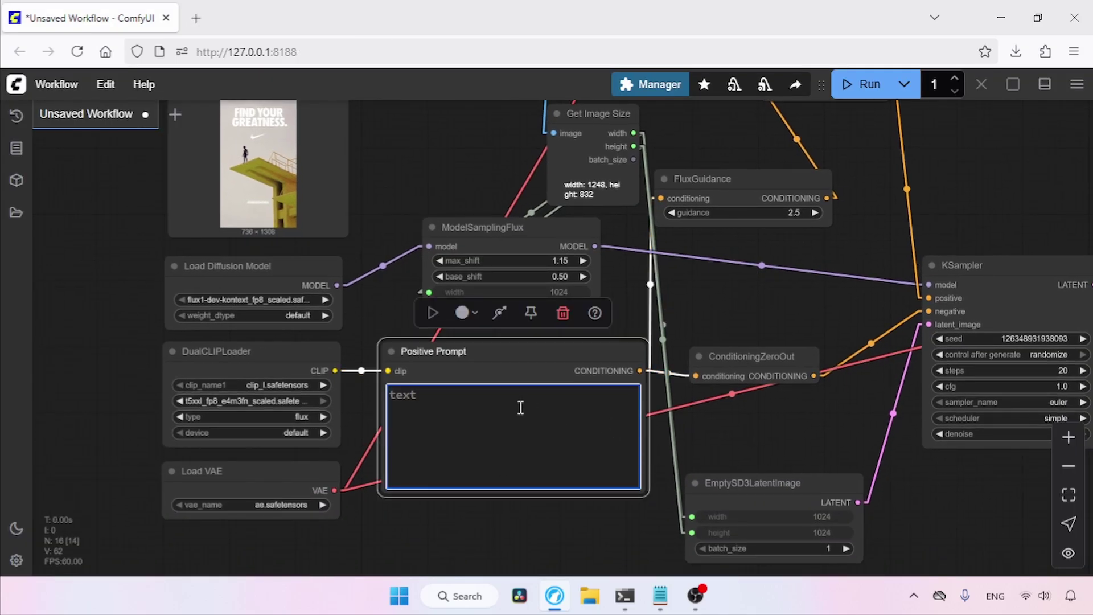
text(Replace "GREATNESS")
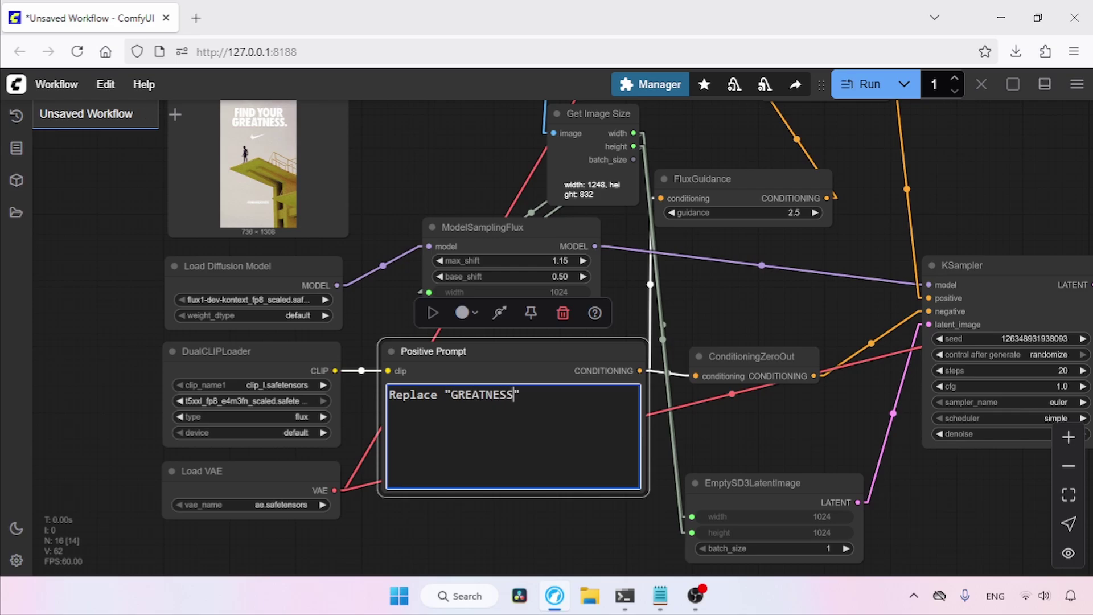
text( with "GOODNESS")
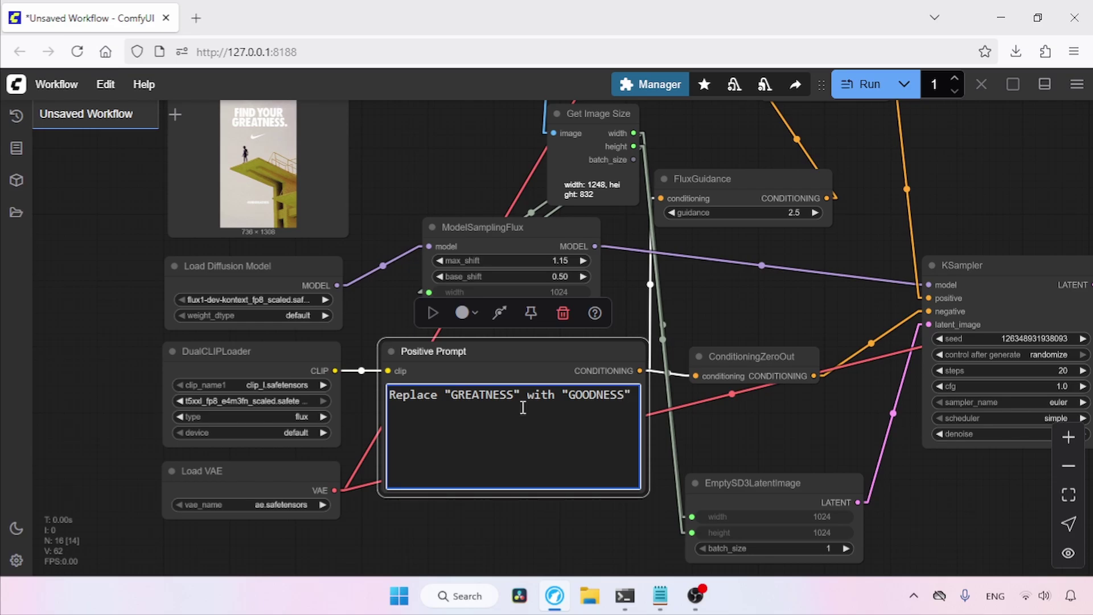
text(in this i)
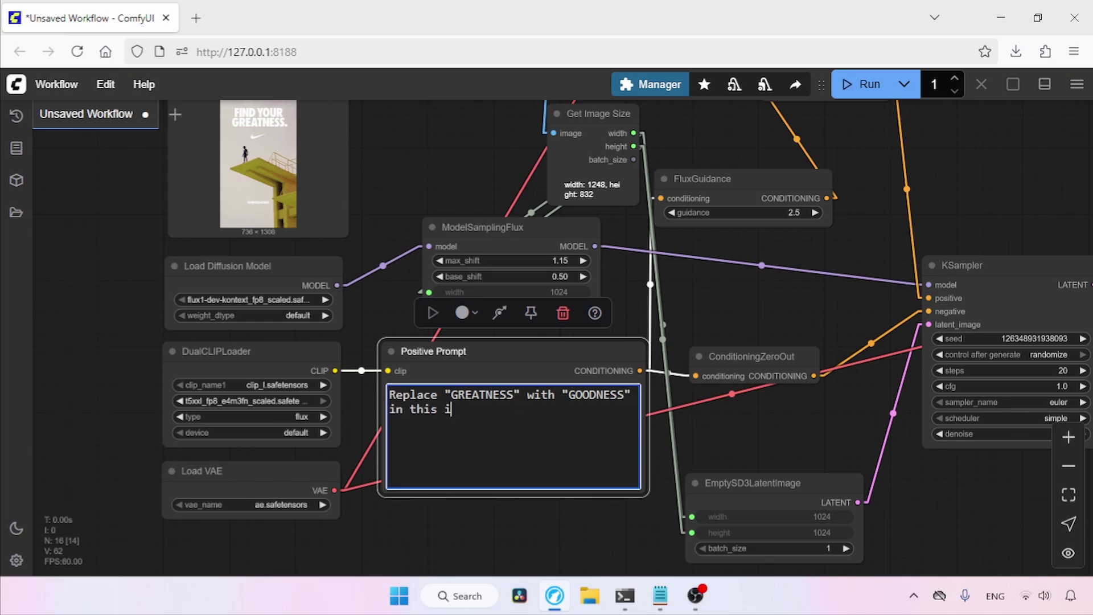
text(mage)
Run the workflow to generate the poster with the headline word replaced
drag(854, 404, 556, 404)
drag(859, 403, 598, 410)
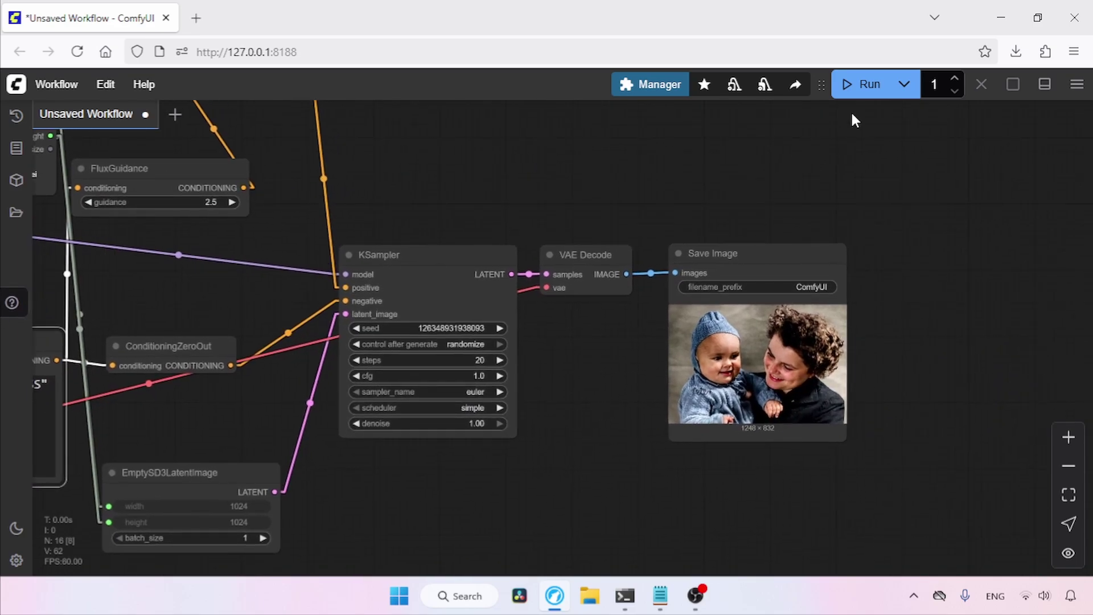
click(856, 84)
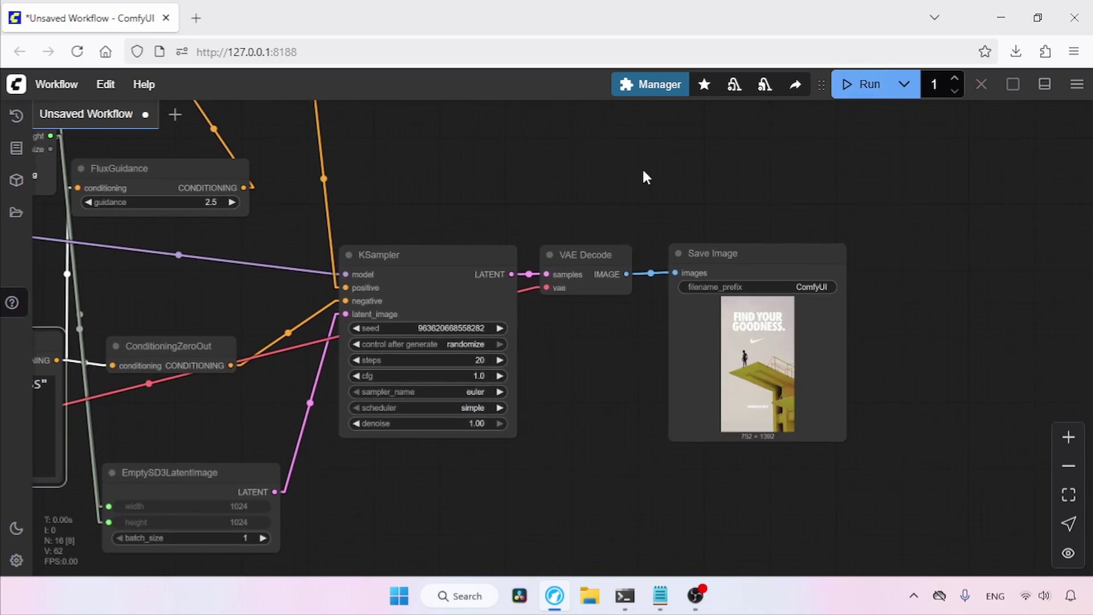
View the generated poster from the Save Image node at full size, enlarge its headline, and return to the workflow
click(750, 255)
right_click(751, 255)
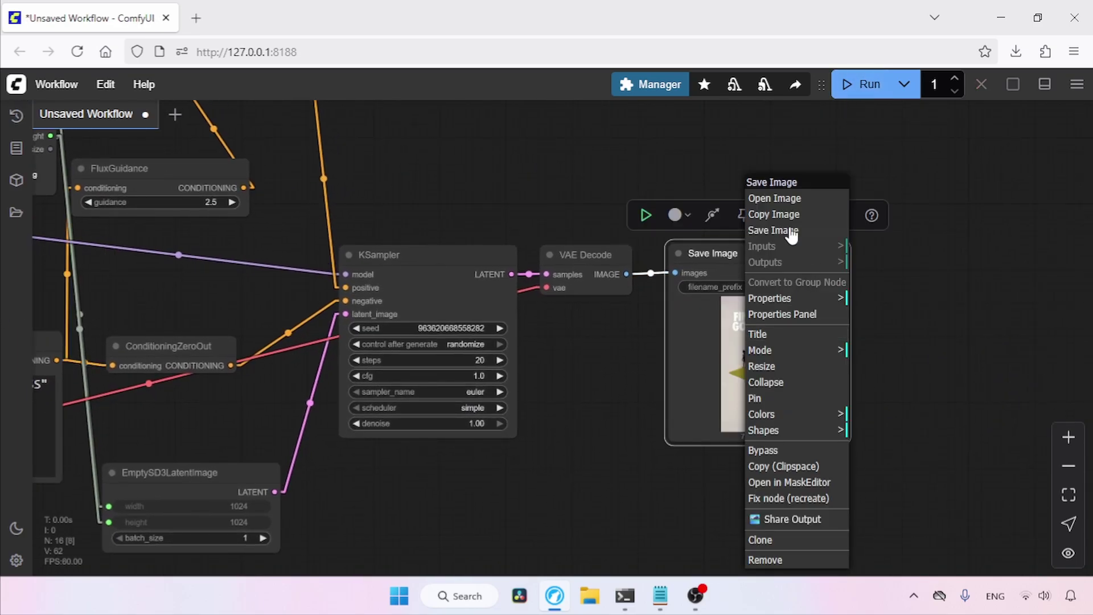
click(773, 199)
click(524, 184)
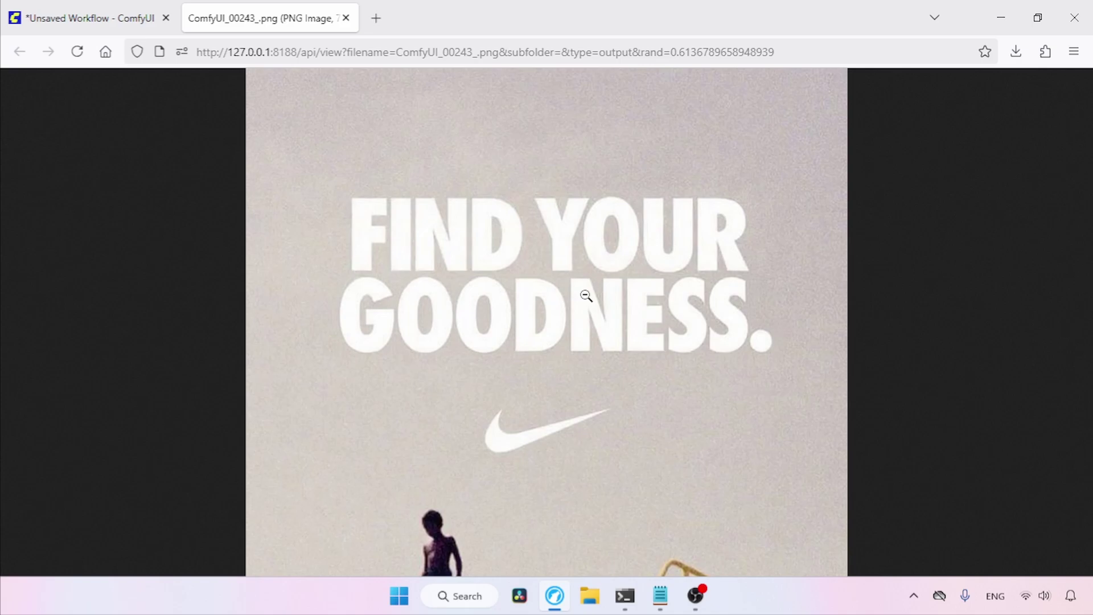
click(609, 309)
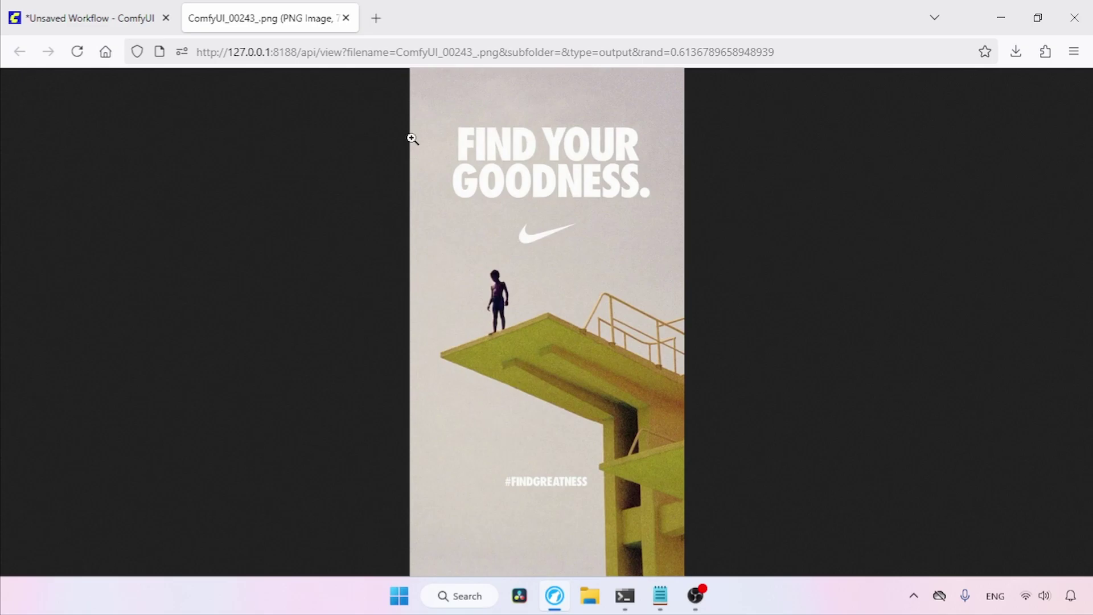
click(345, 18)
Replace the Positive Prompt text with "remove all the texts from the image" and run the workflow
drag(380, 279, 775, 266)
click(361, 410)
key(ctrl+a)
text(remove all the texts from the image)
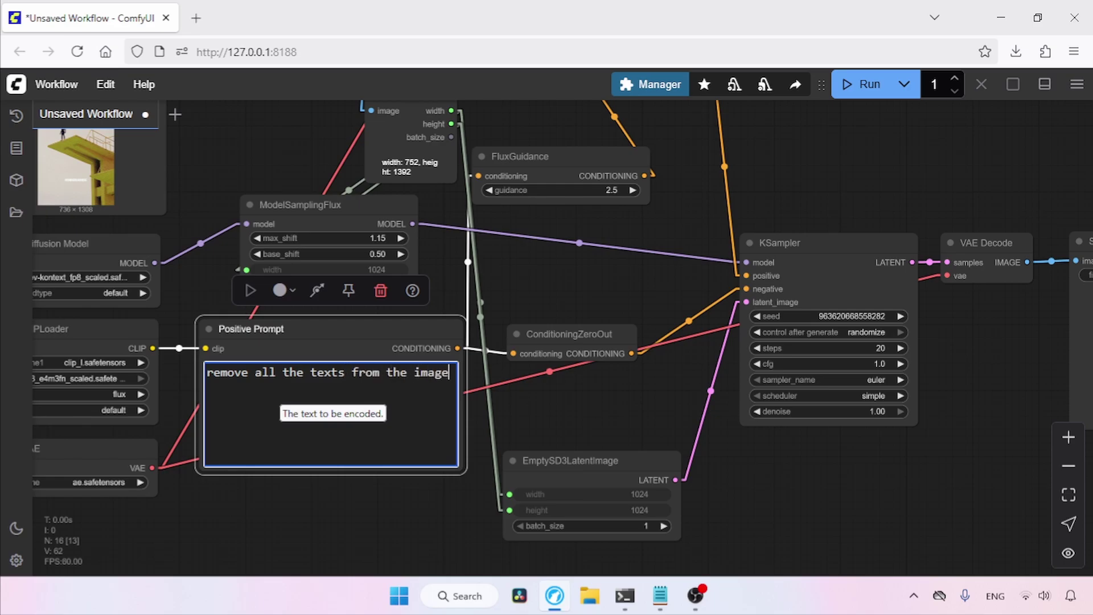
drag(967, 170, 440, 154)
click(848, 86)
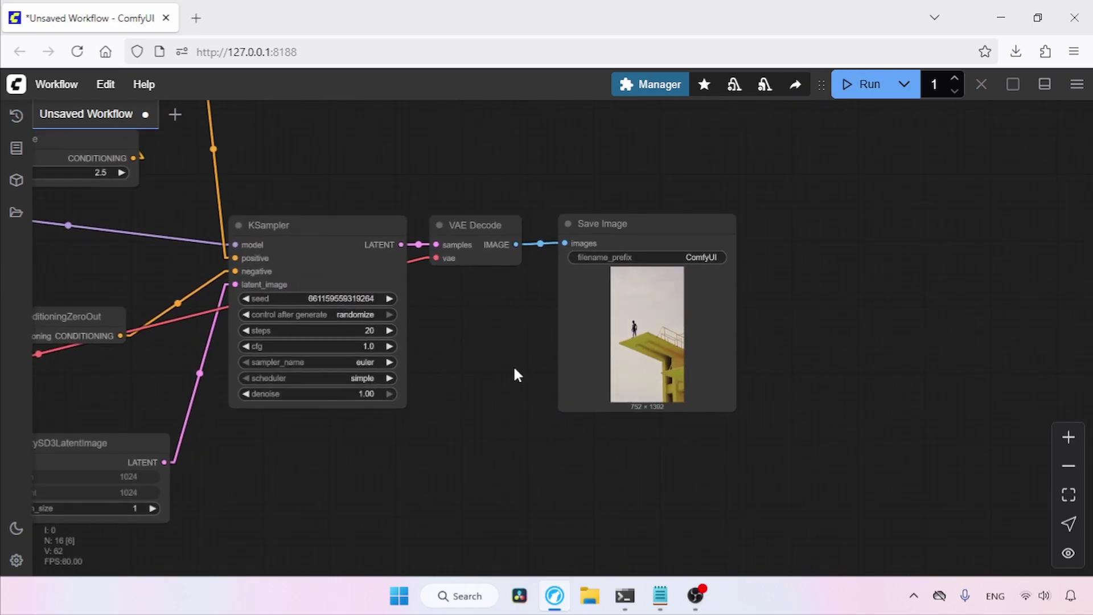
View the text-free poster from the Save Image node at full size and return to the workflow
right_click(682, 290)
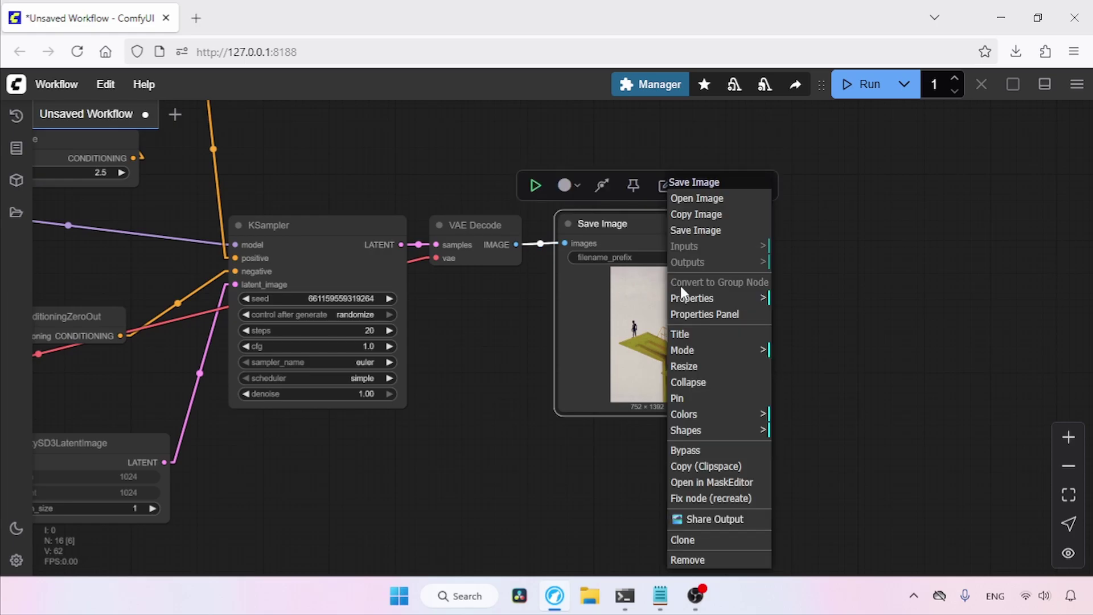
click(701, 208)
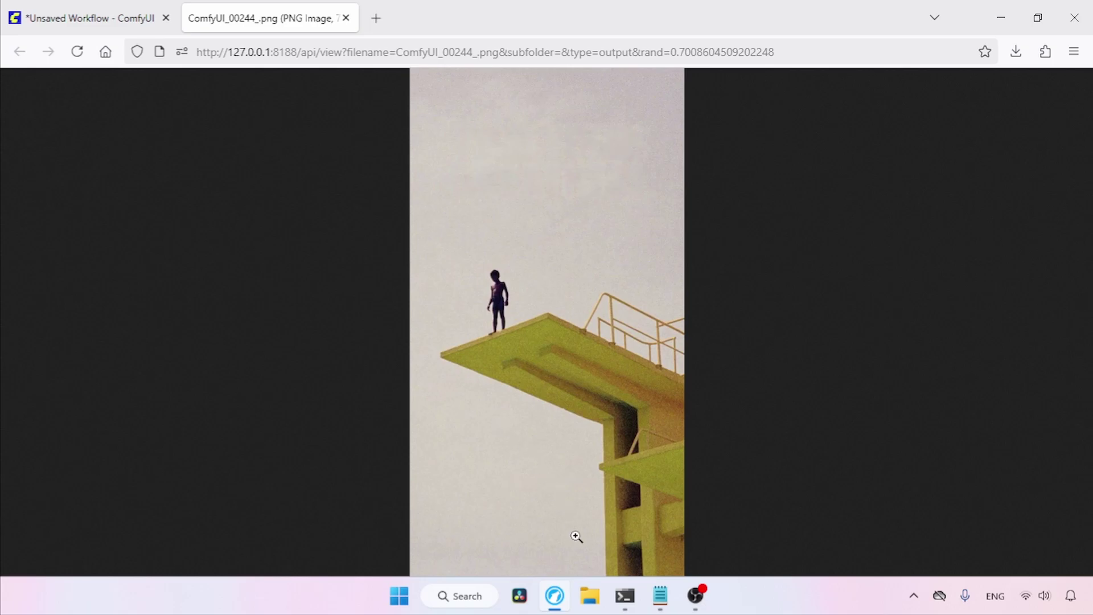
click(128, 14)
Upload the Remove Objects image from the Pictures folder into the Load Image (from Outputs) node
drag(341, 178, 925, 272)
click(145, 159)
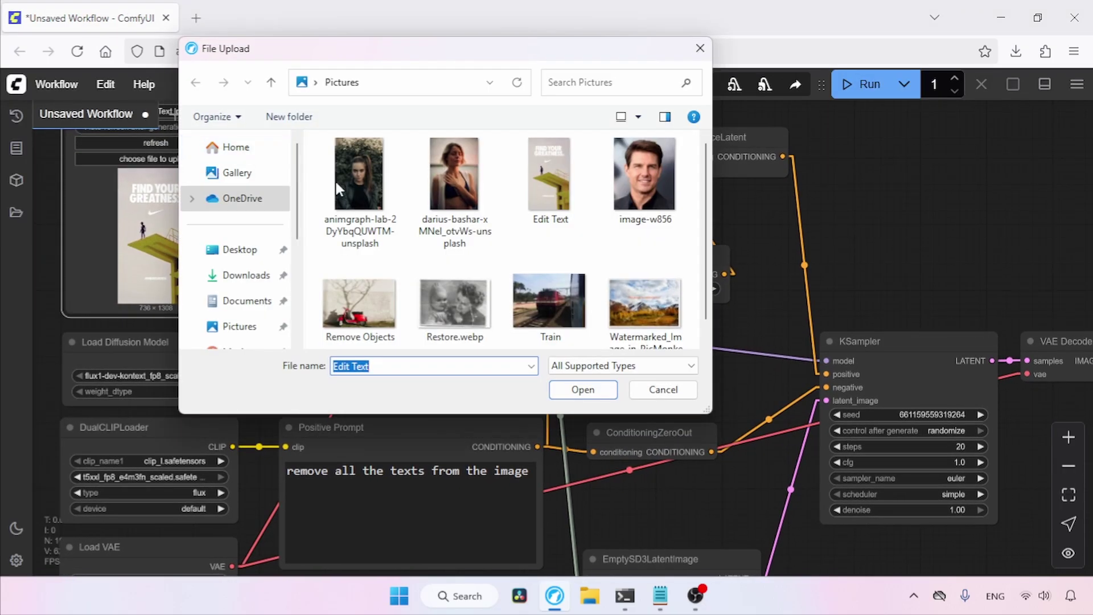
click(360, 304)
click(584, 389)
drag(583, 393, 704, 418)
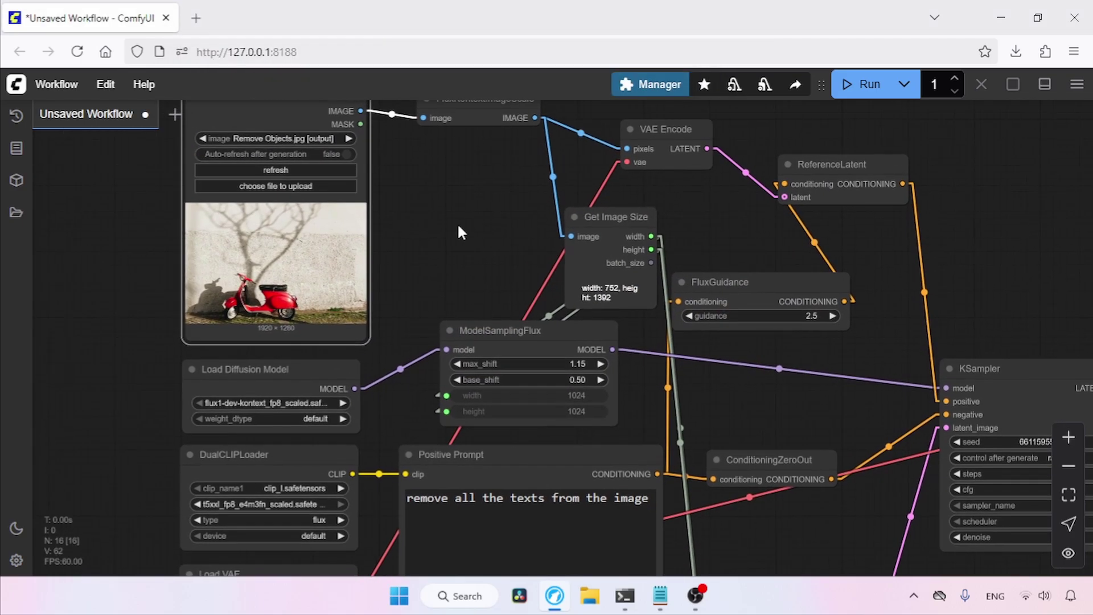
Replace the Positive Prompt text with "remove the red scooter from the image" and run the workflow
drag(502, 272, 514, 191)
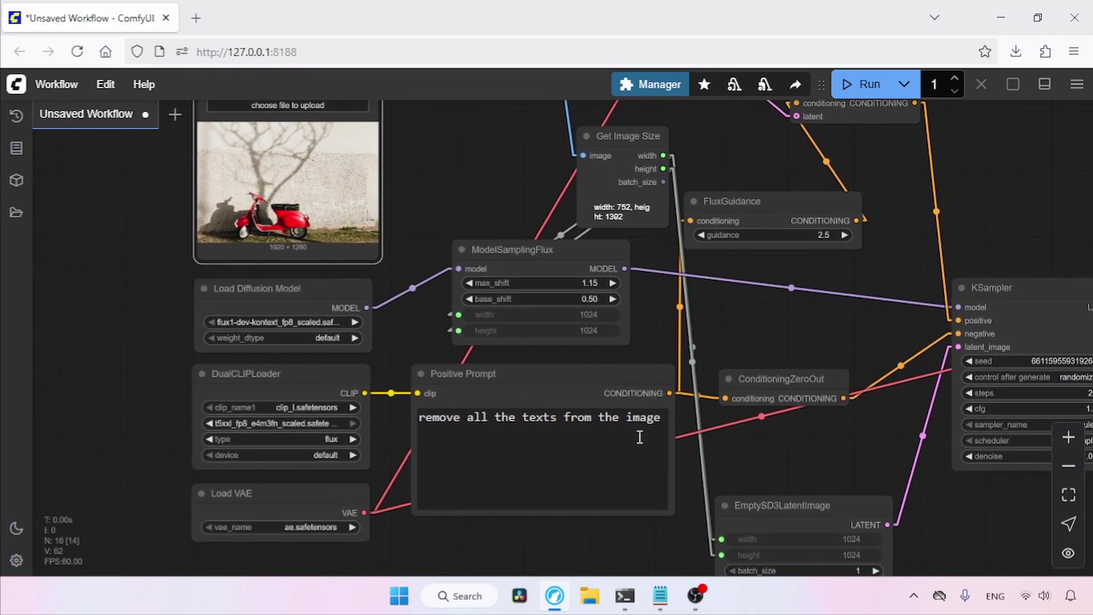
triple_click(652, 438)
text(remove )
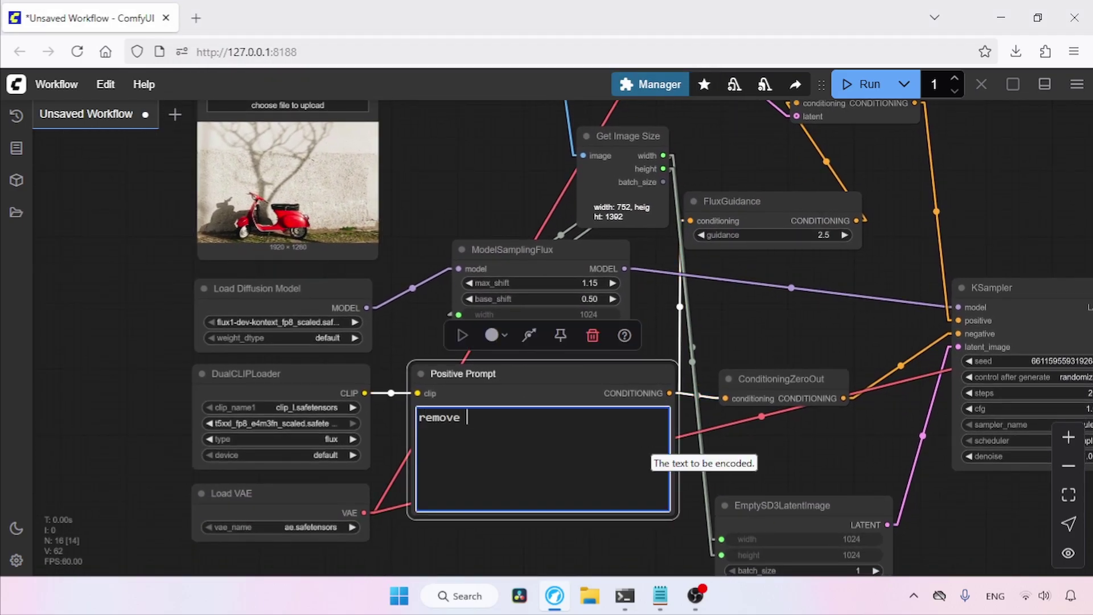
text(the red scooter from the image)
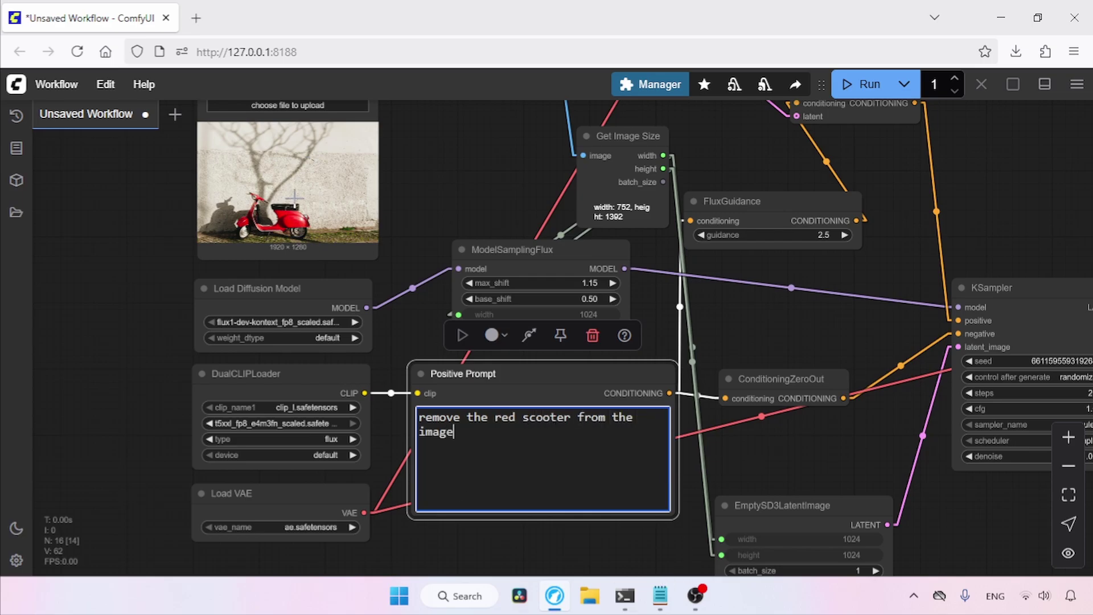
drag(997, 217, 399, 205)
click(865, 91)
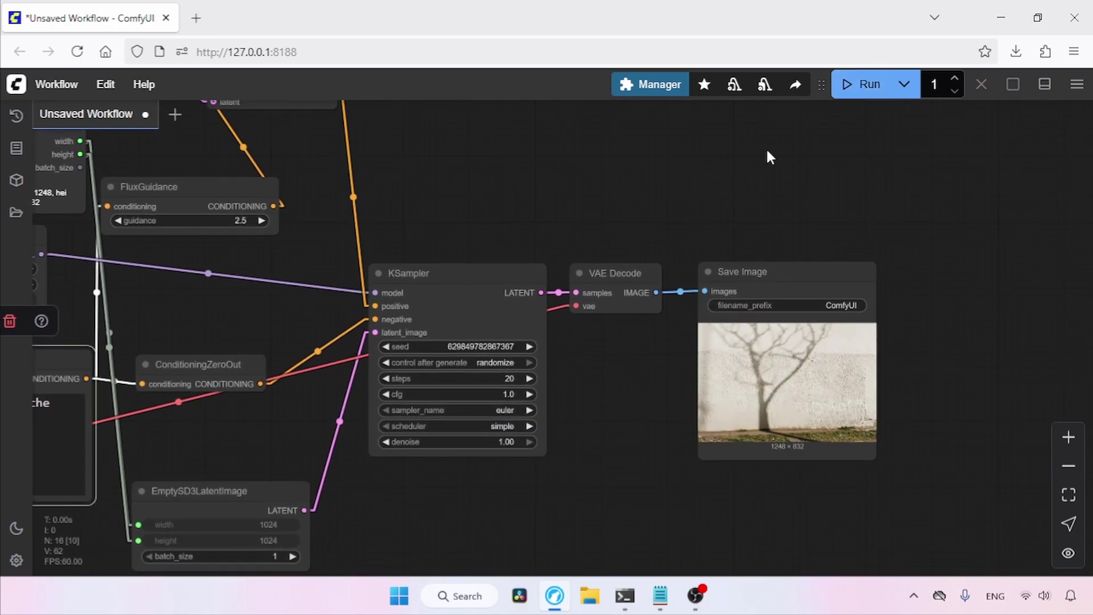
View the generated wall image from the Save Image node at full size and return to the workflow
click(781, 371)
right_click(781, 371)
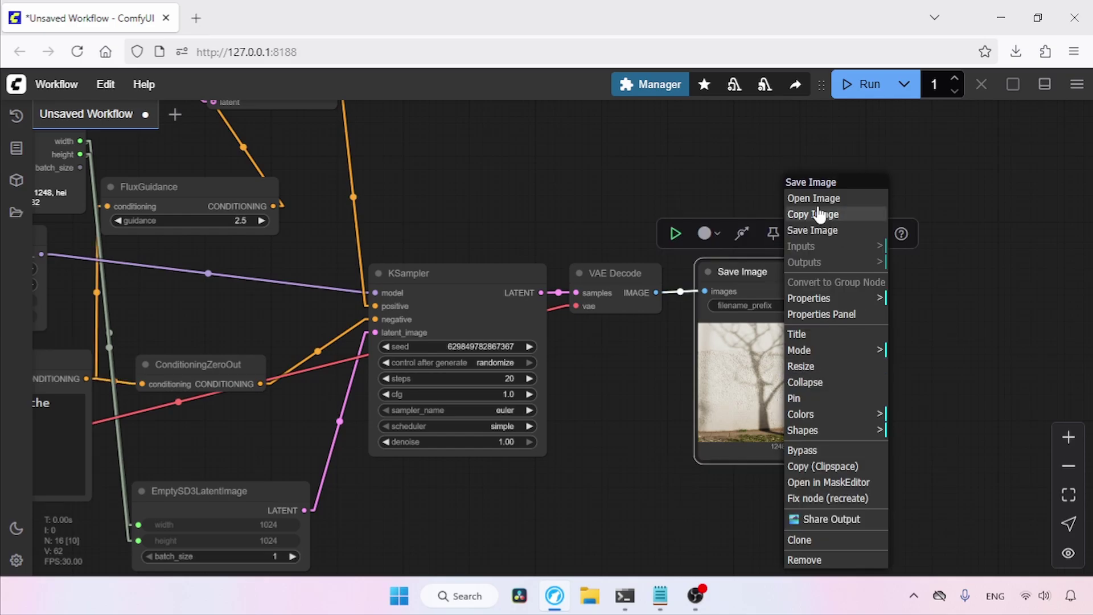
click(811, 197)
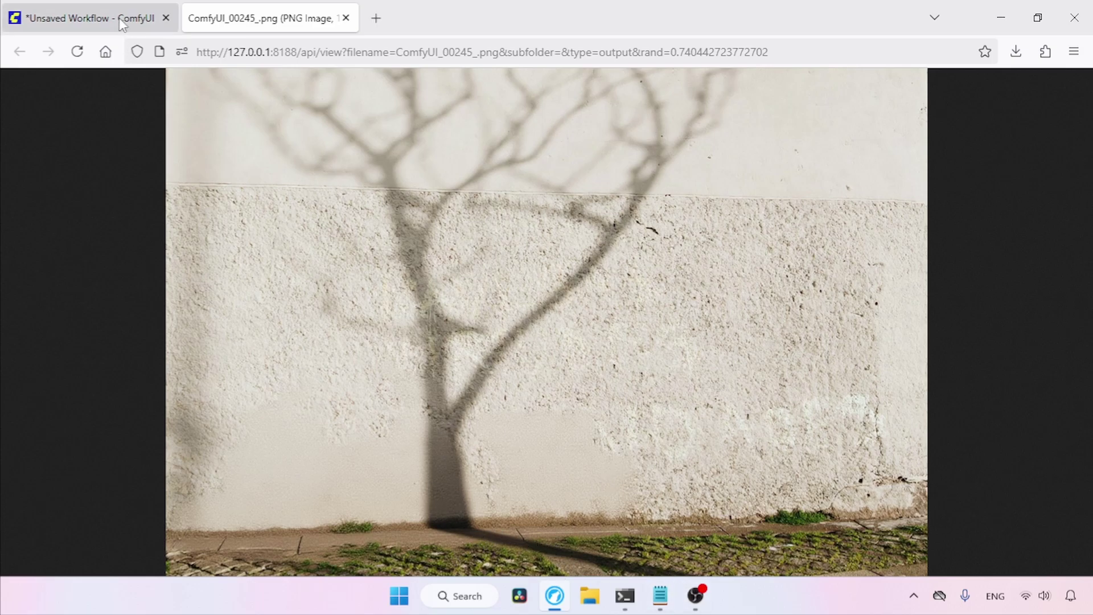
click(346, 18)
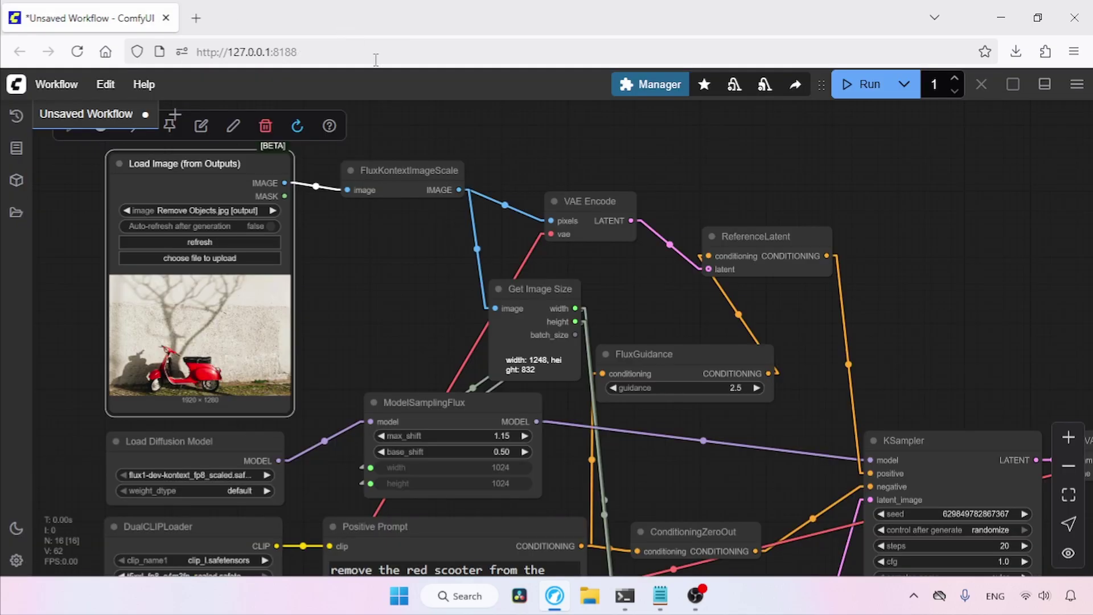
Upload the Watermarked_Image_in_PicMonkey picture from the Pictures folder into the Load Image (from Outputs) node
scroll(348, 327, down, 2)
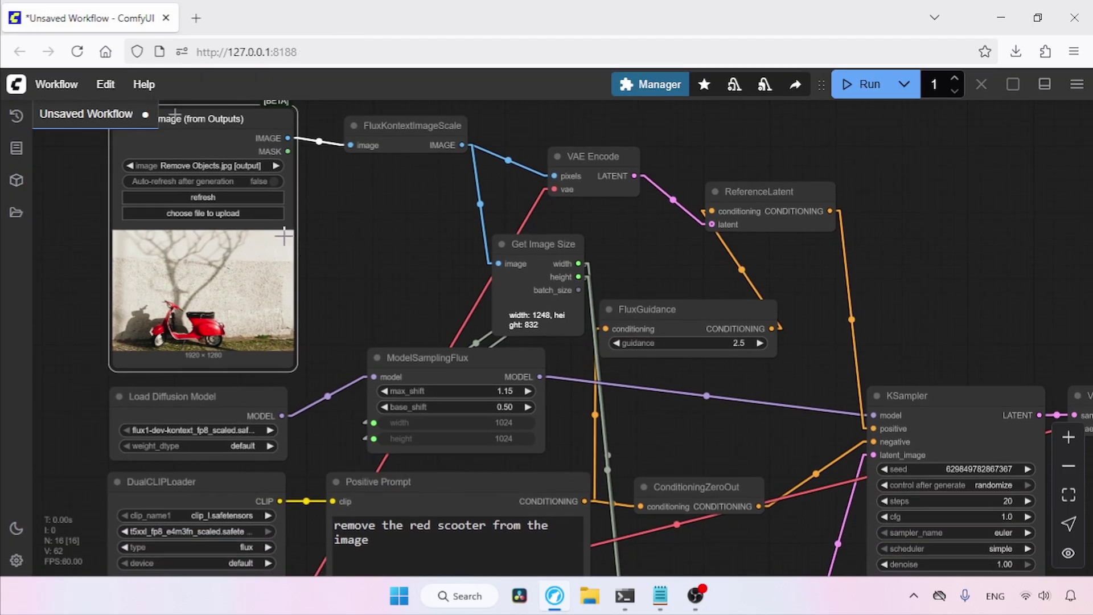
click(246, 214)
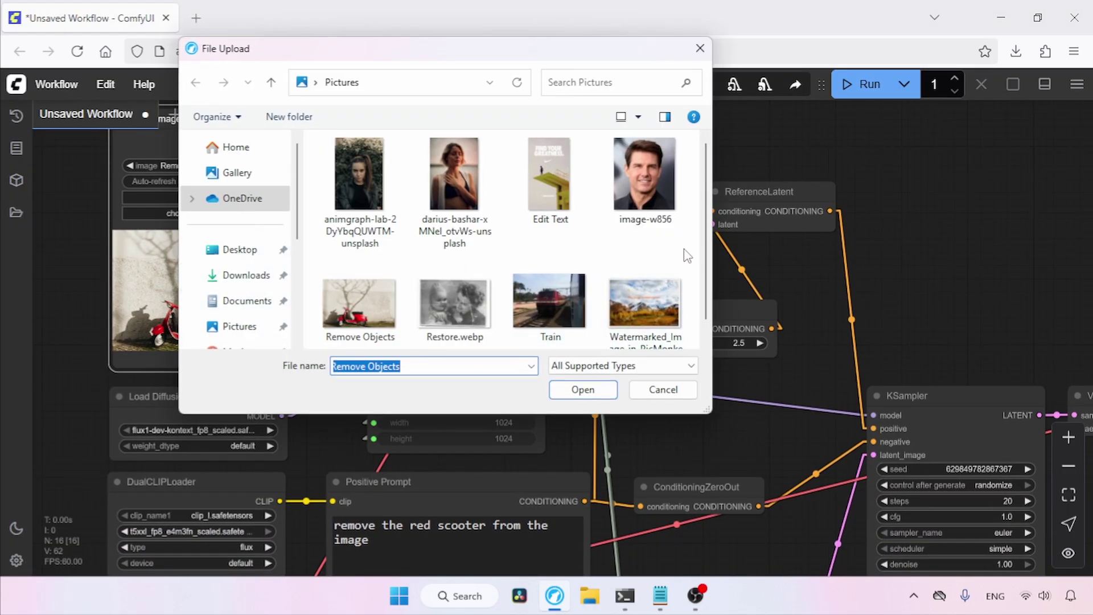
click(669, 320)
click(583, 389)
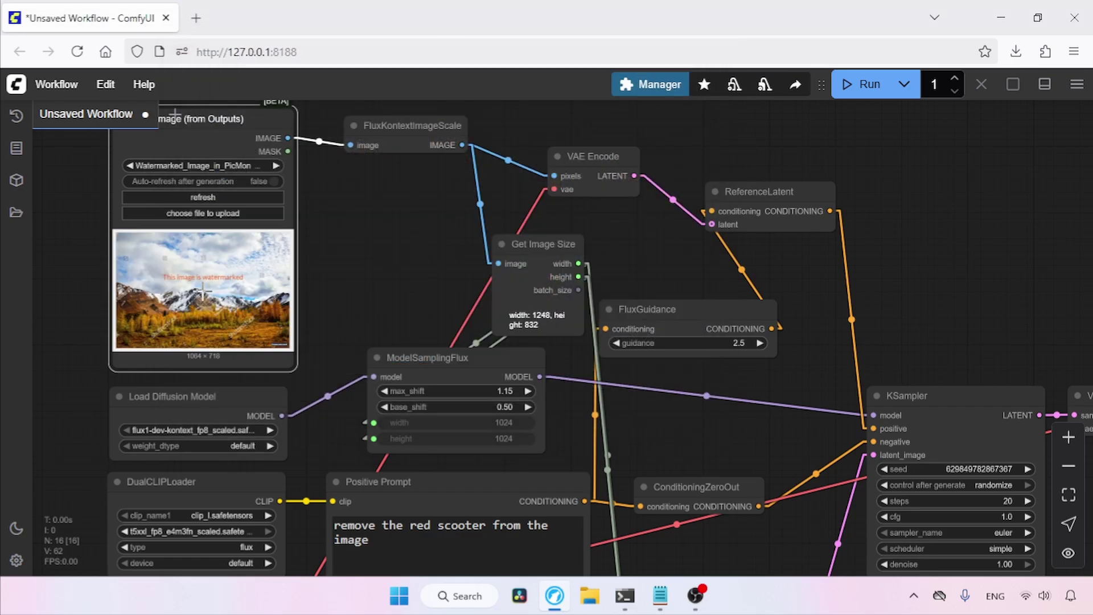
View the loaded watermarked landscape at full size and return to the workflow
right_click(202, 292)
click(261, 224)
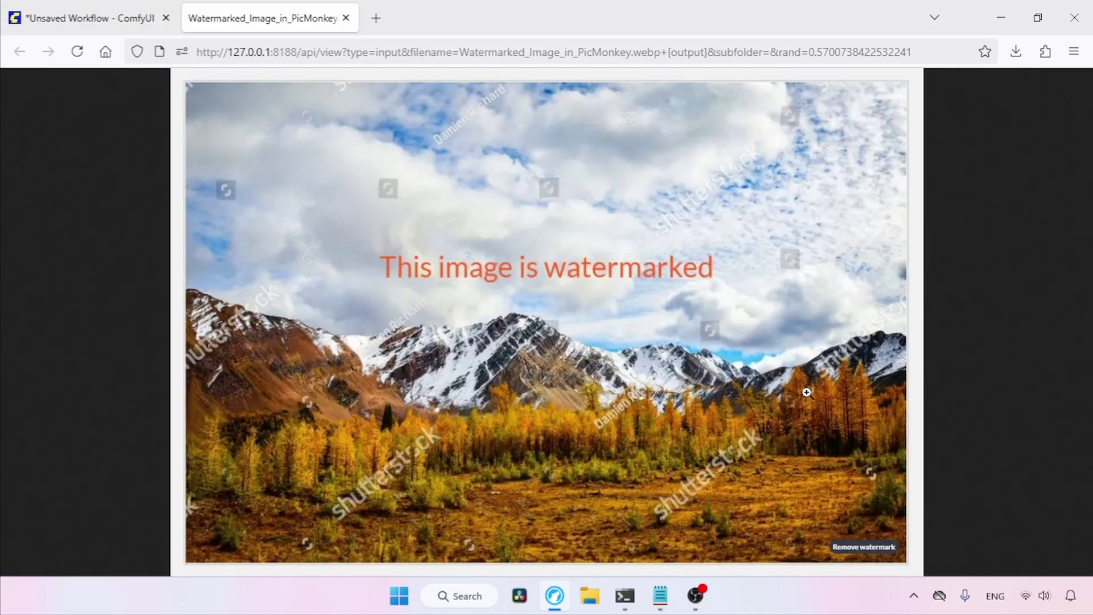
click(346, 17)
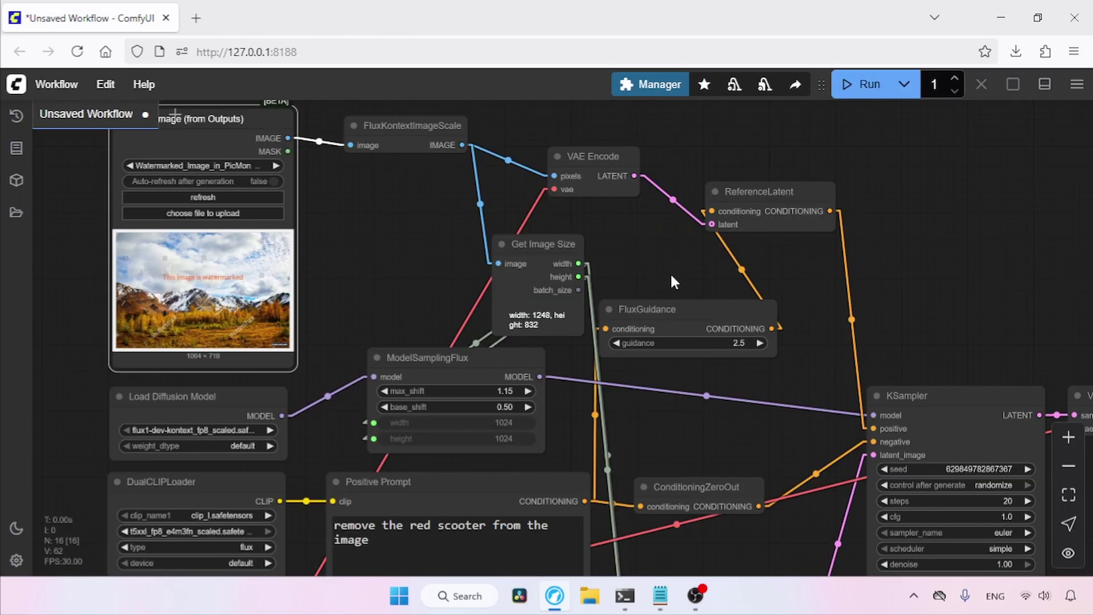
Replace the Positive Prompt text with "remove all the watermarks and texts from the image" and run the workflow
drag(676, 431, 762, 331)
drag(557, 456, 388, 416)
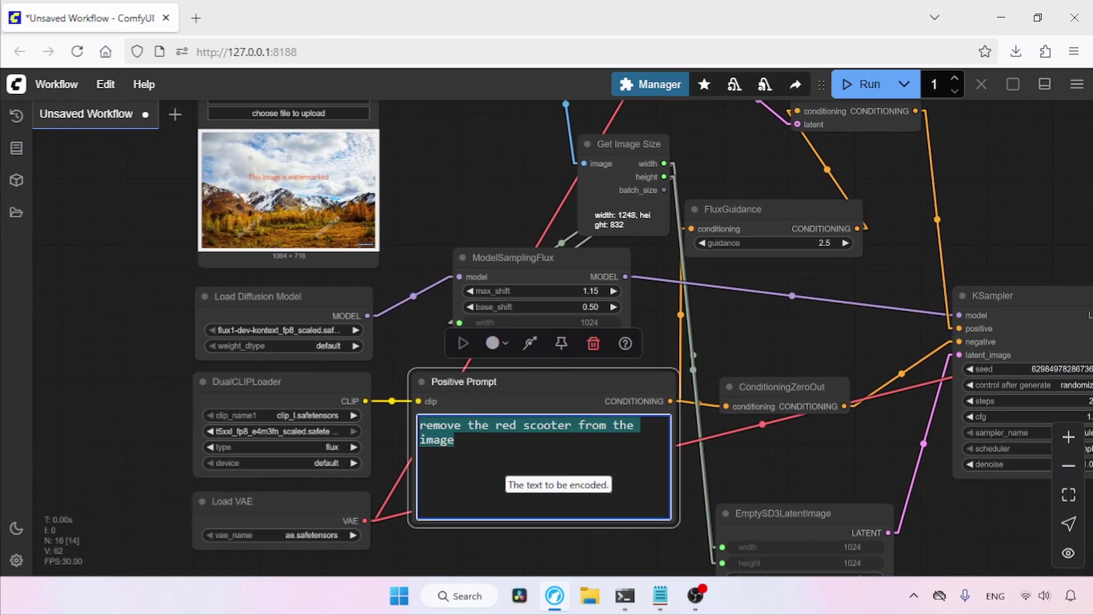
text(remove all the watermarks and texts from the image)
drag(883, 448, 236, 440)
click(861, 84)
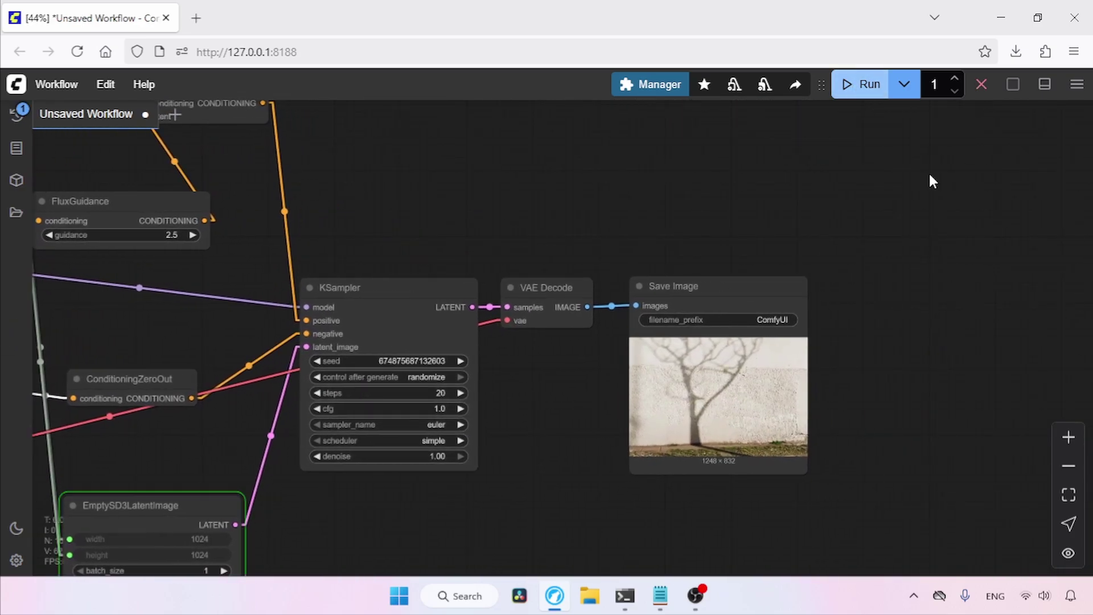
View the generated landscape from the Save Image node at full size and return to the workflow
right_click(712, 376)
click(731, 199)
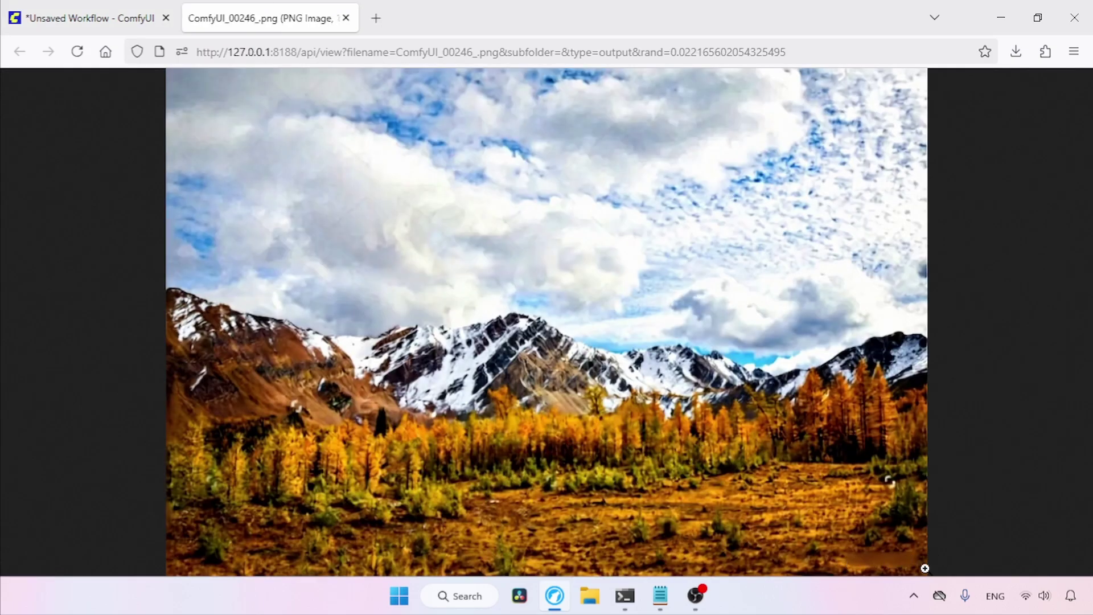
key(ctrl+w)
Upload the animgraph-lab-2DyYbqQUWTM-unsplash portrait from the Pictures folder into the Load Image (from Outputs) node
click(197, 207)
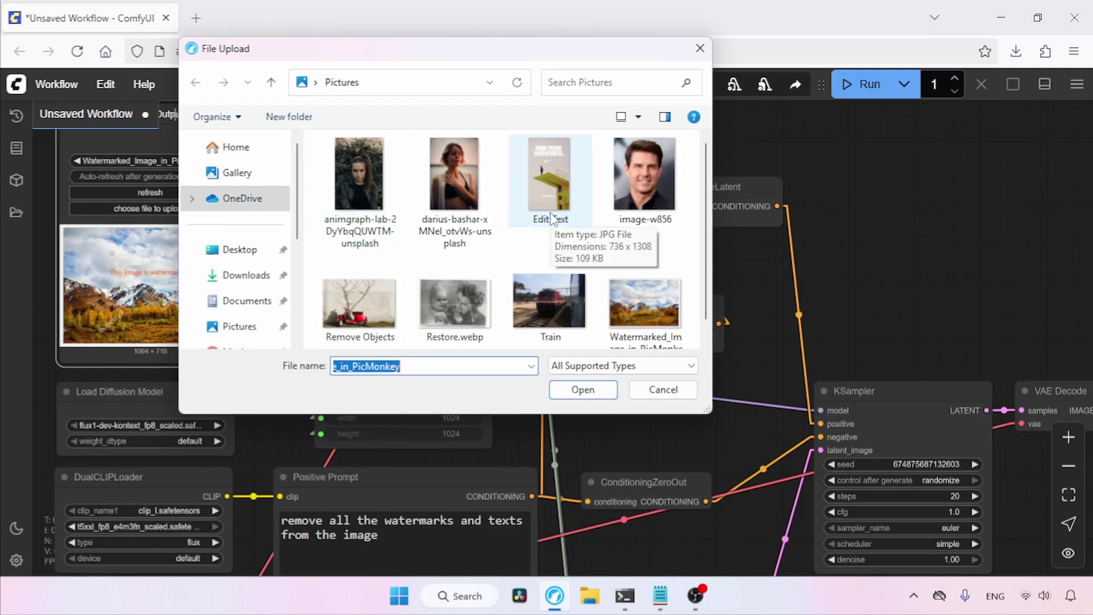
click(344, 197)
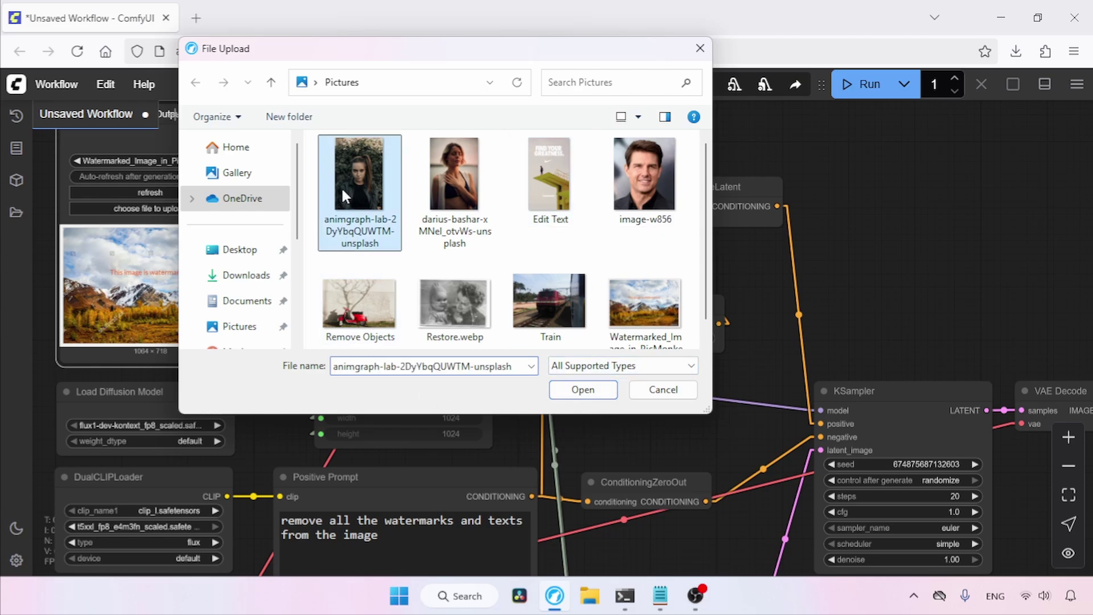
click(580, 389)
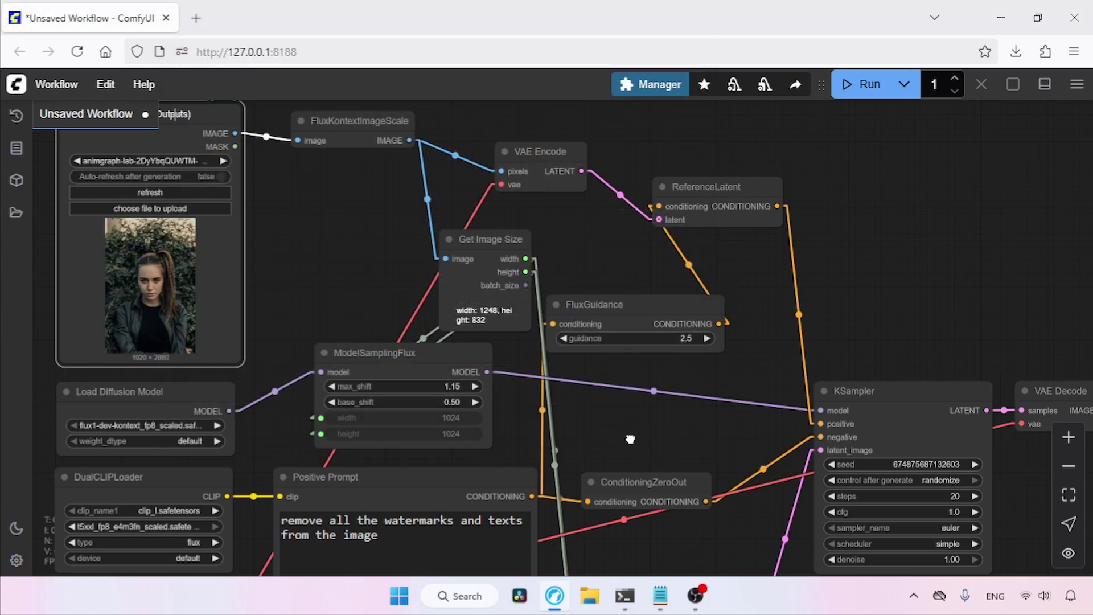
Replace the Positive Prompt text with "transform this image into ghibli art style" and run the workflow
scroll(627, 436, down, 3)
click(541, 480)
key(ctrl+a)
text(transform this image into ghibli art style)
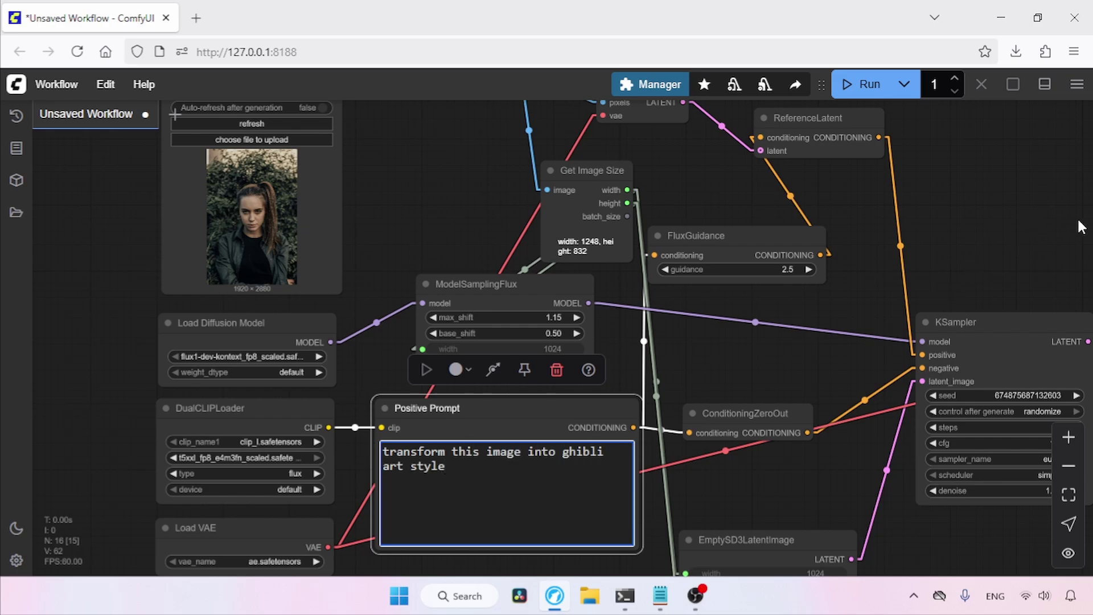
drag(1077, 226, 559, 183)
key(ctrl+Return)
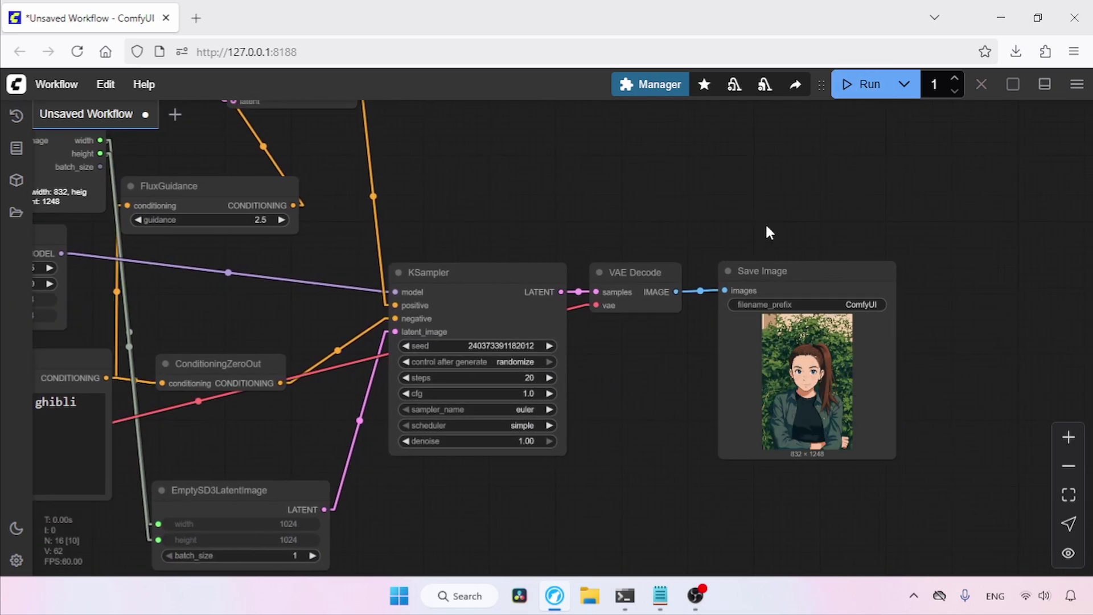
View the generated Ghibli-style portrait from the Save Image node at full size, enlarge the face, and return to the workflow
click(834, 339)
right_click(835, 339)
click(858, 199)
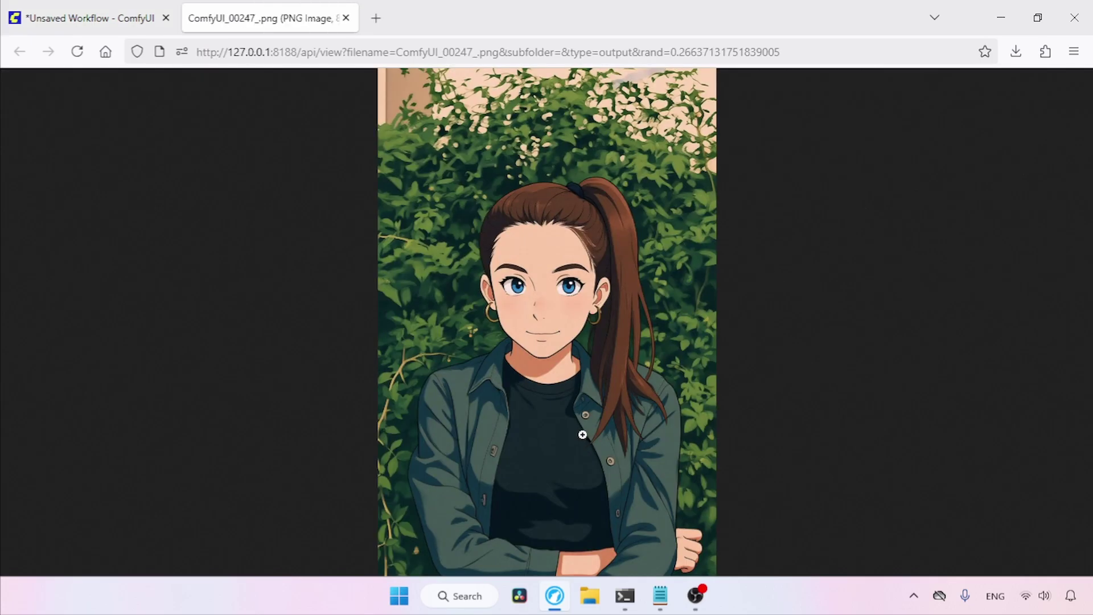
click(583, 435)
scroll(1088, 290, up, 2)
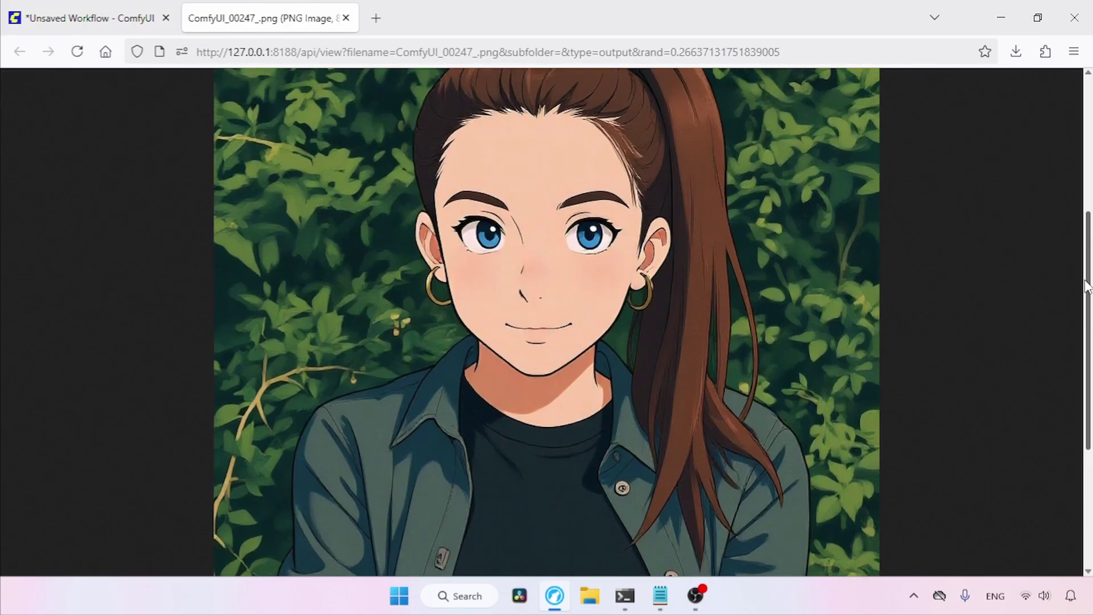
key(ctrl+w)
Upload the Train image from the Pictures folder into the Load Image (from Outputs) node
click(276, 201)
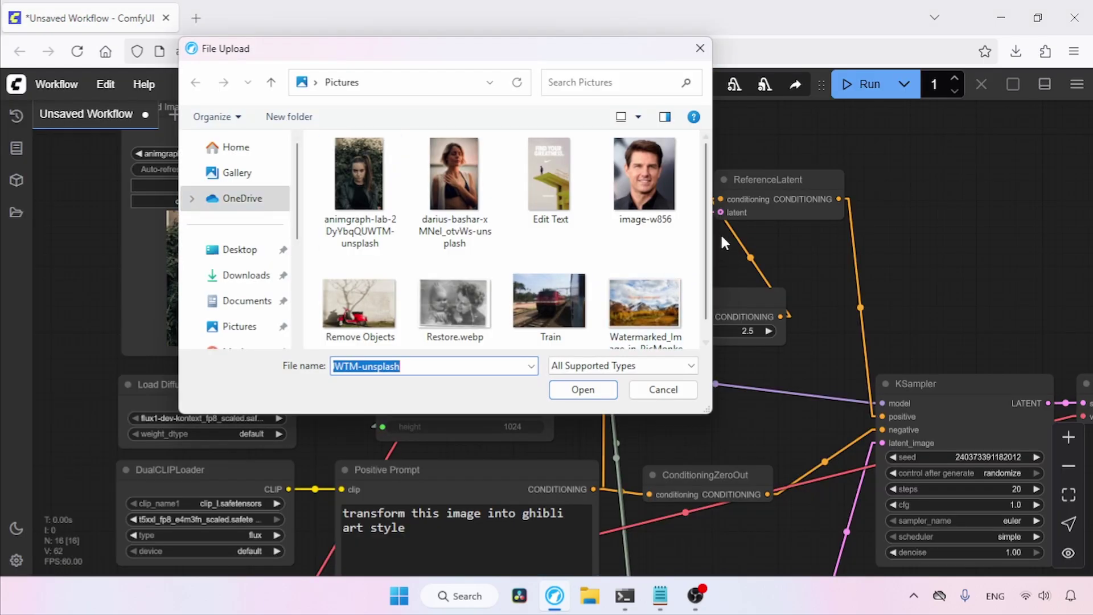
click(548, 301)
click(583, 390)
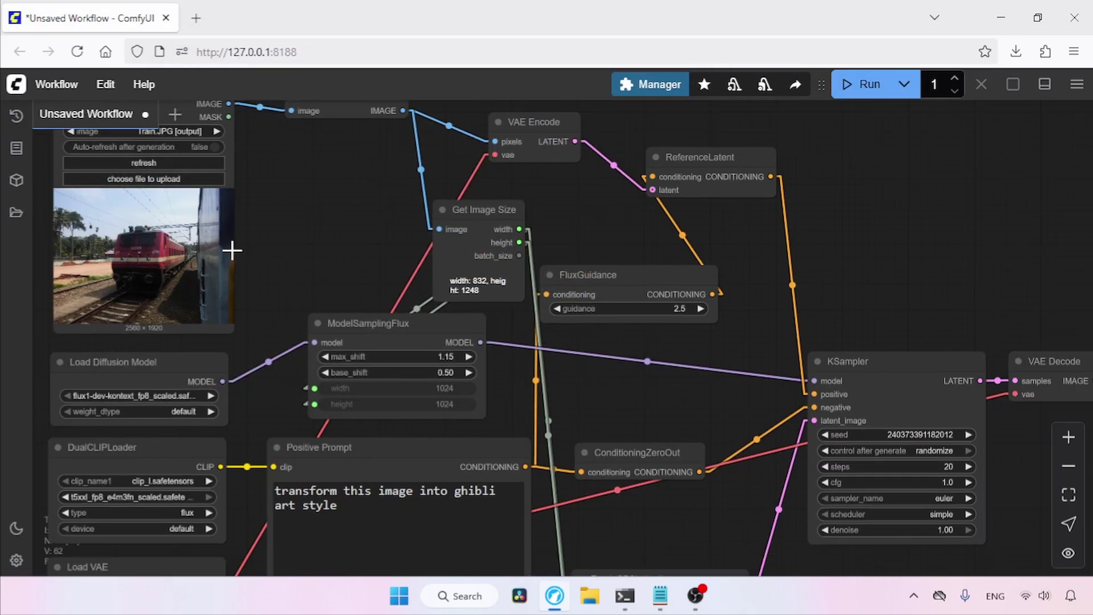
View the uploaded Train image from the Load Image (from Outputs) node at full size and return to the workflow
right_click(232, 250)
click(244, 224)
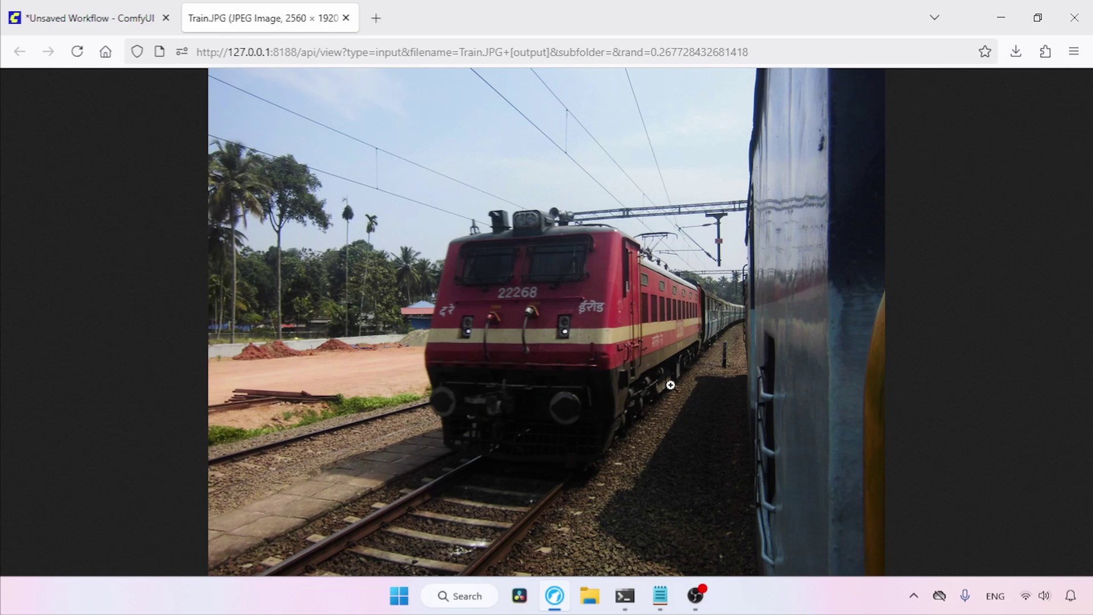
key(ctrl+w)
Replace the Positive Prompt text with "change the scene of this image to winter season" and run the workflow
click(461, 406)
drag(458, 407, 497, 446)
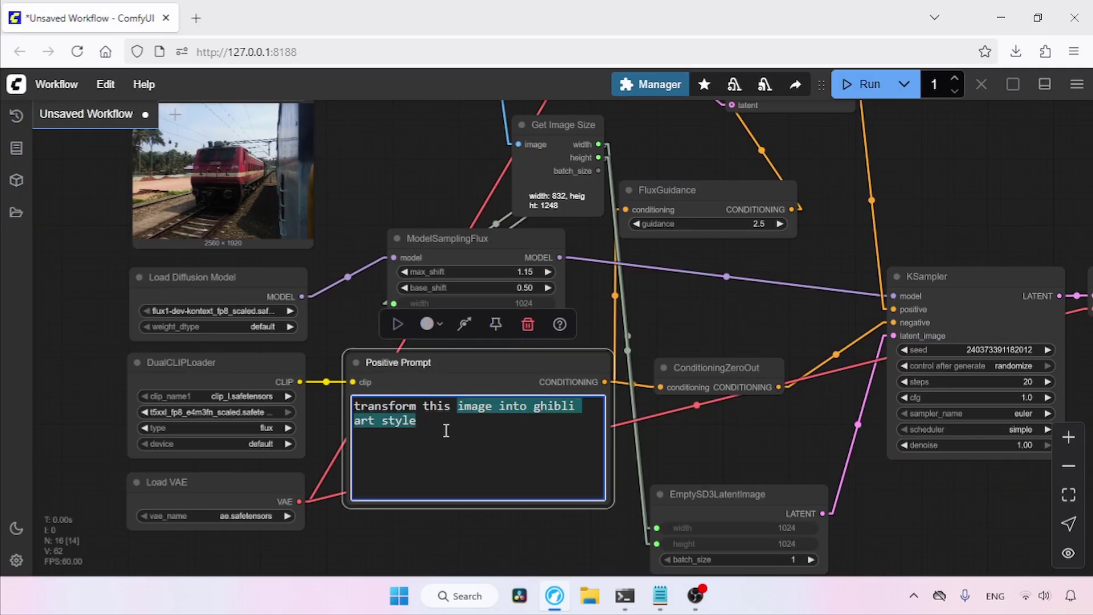
key(ctrl+a)
text(change the scene of this image to winter sea)
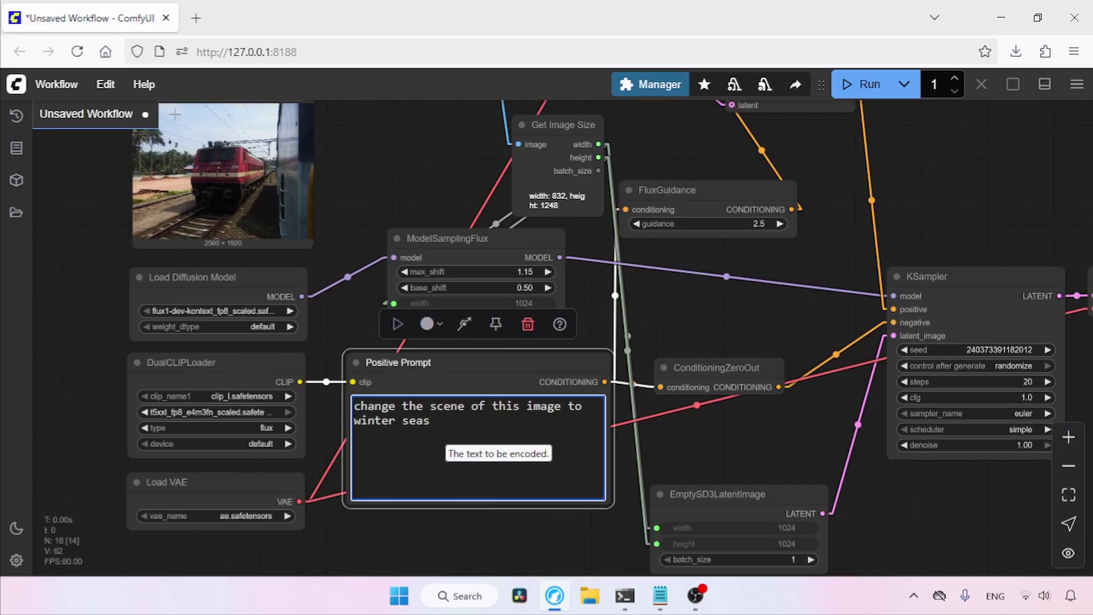
text(son)
key(ctrl+Return)
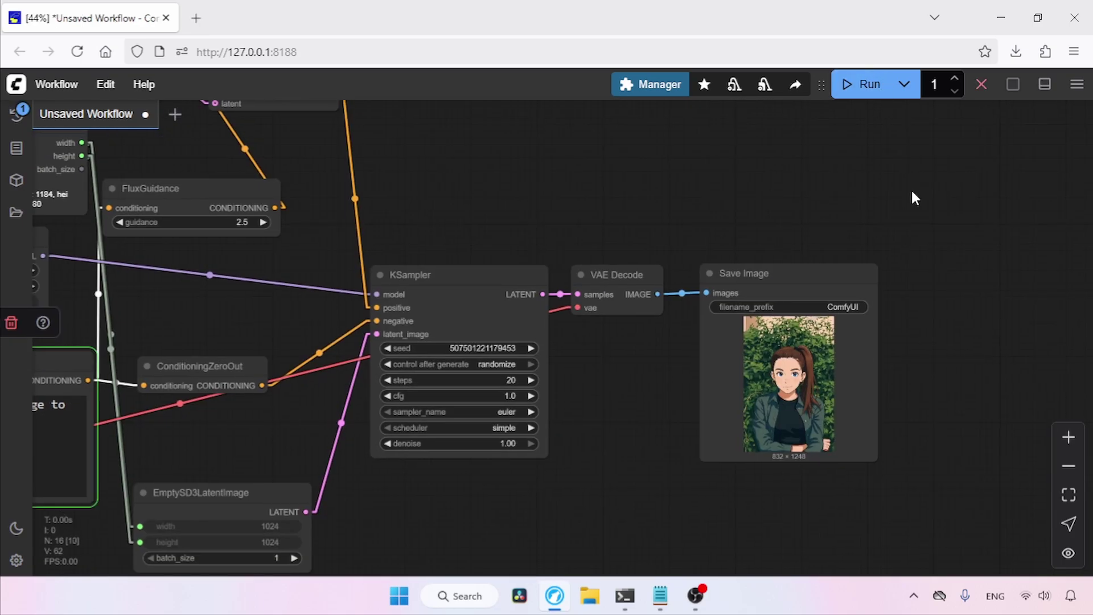
Open the generated winter train image from the Save Image node at full size
right_click(820, 351)
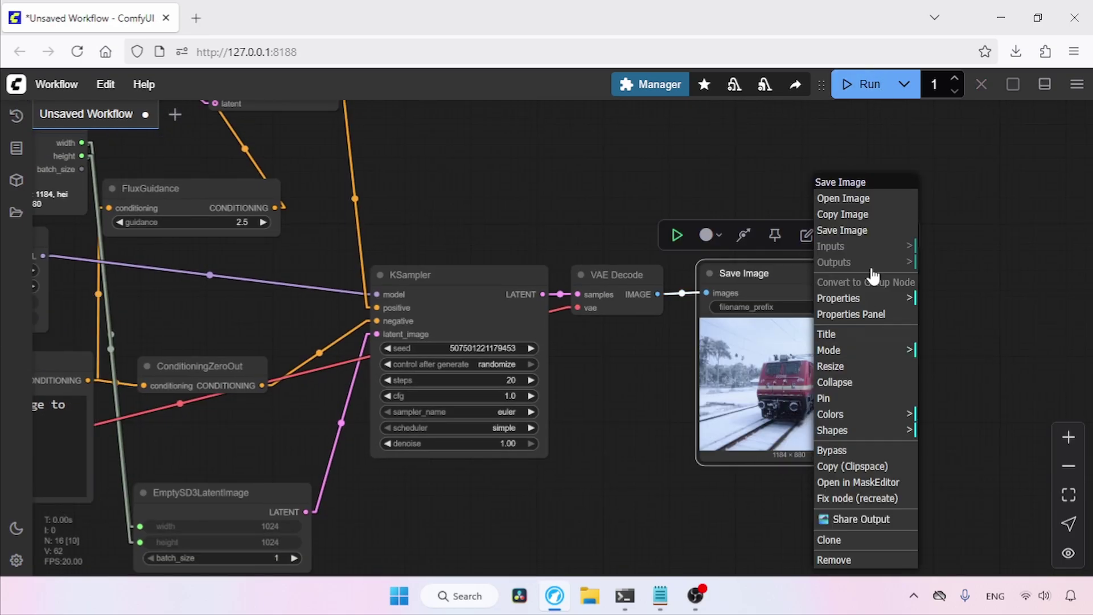
click(848, 198)
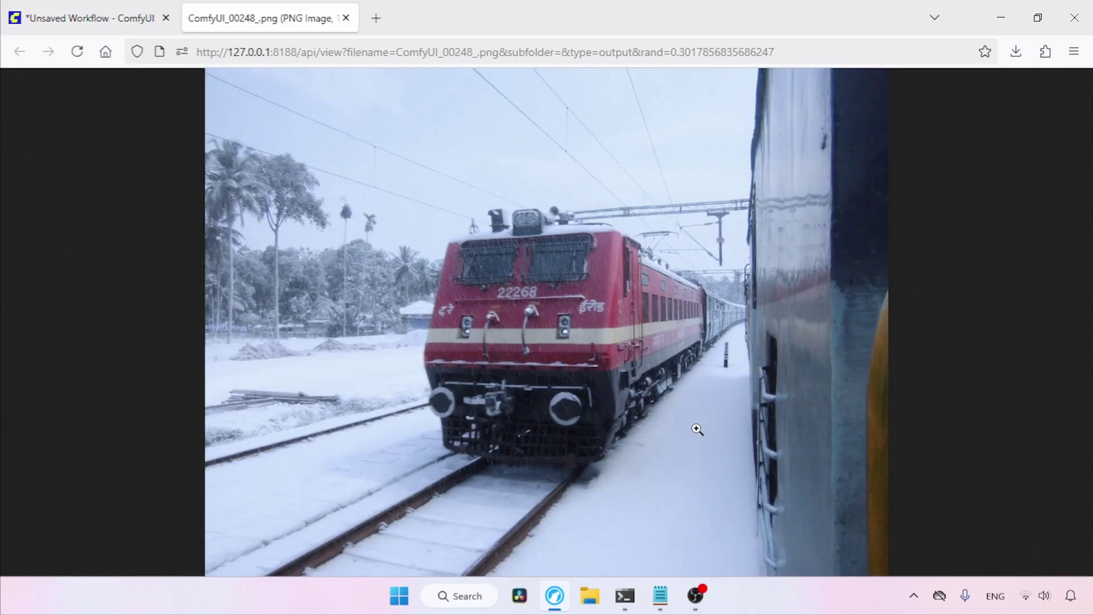
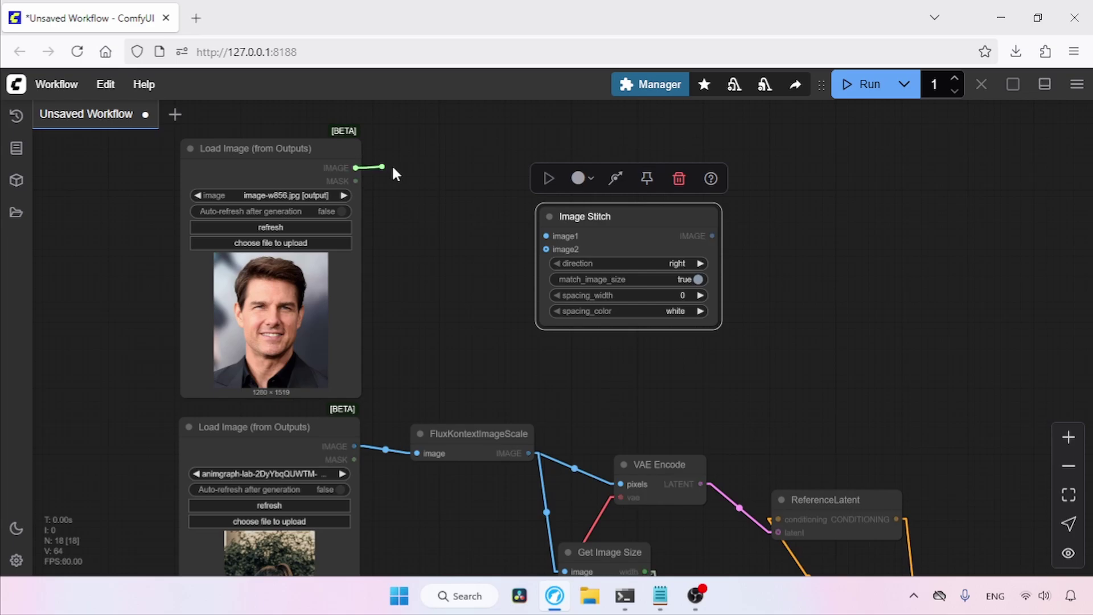
Connect the animgraph portrait's image output to image2 of Image Stitch and attach a Preview Image node to the Image Stitch output
drag(428, 379, 448, 280)
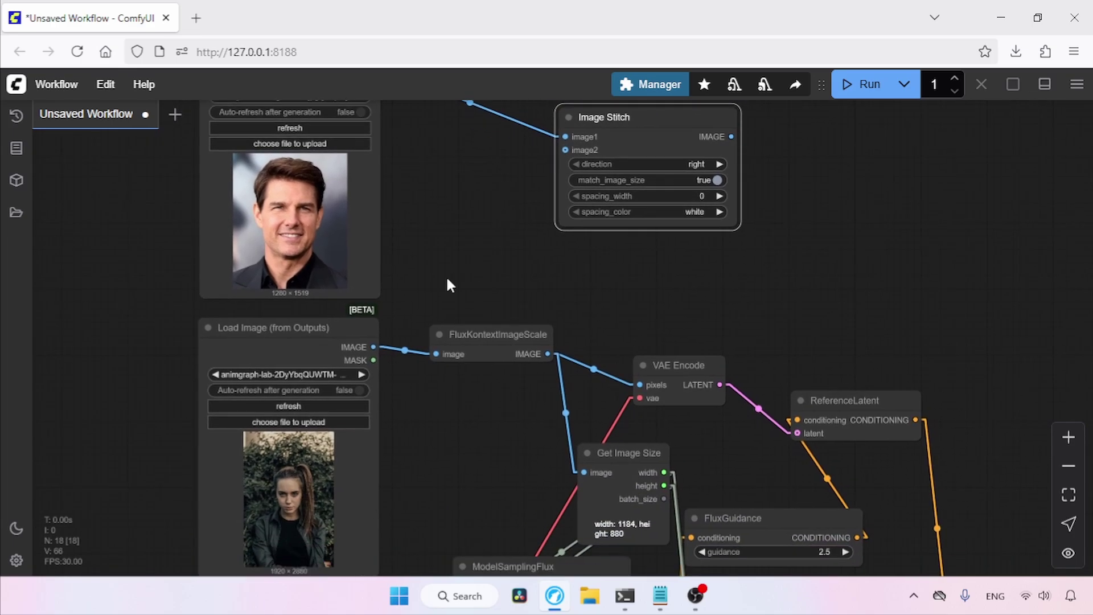
drag(374, 346, 565, 150)
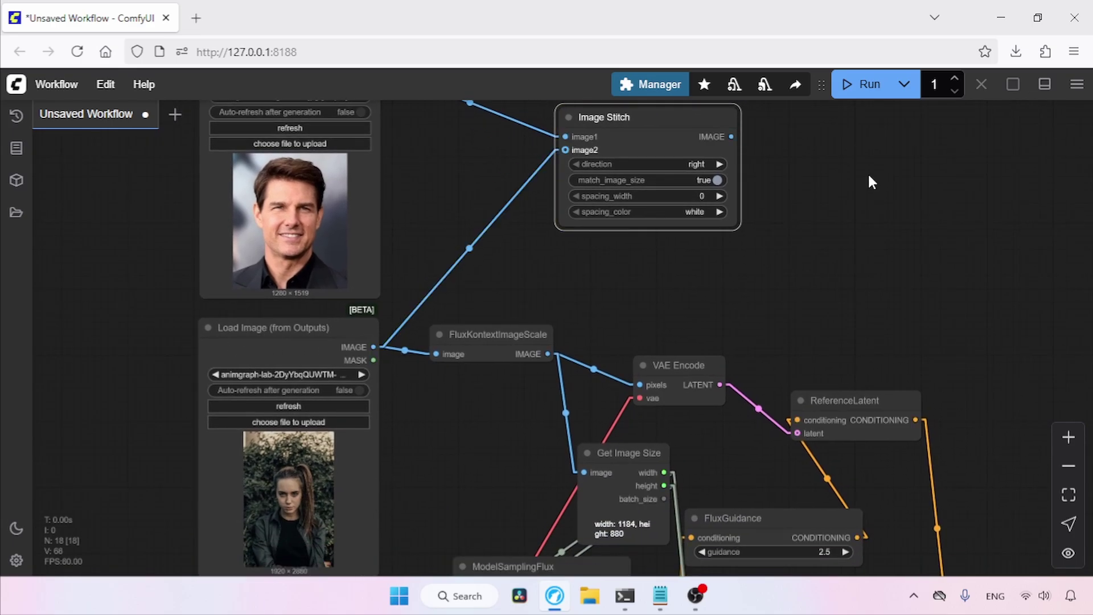
drag(748, 119, 748, 279)
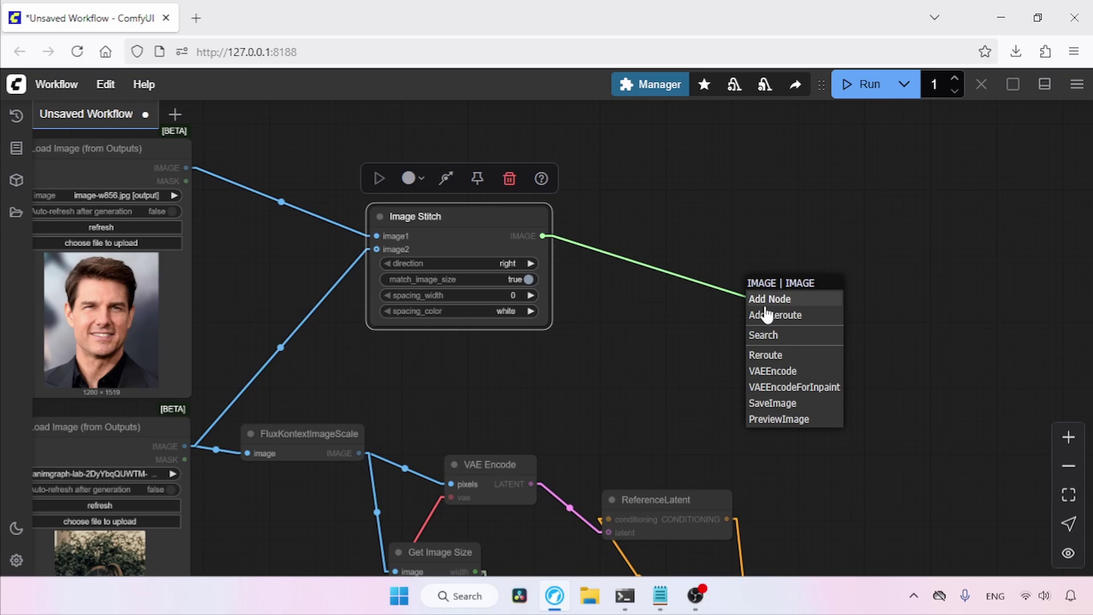
click(818, 420)
Run the workflow and enlarge the Preview Image node to inspect the stitched picture
click(867, 86)
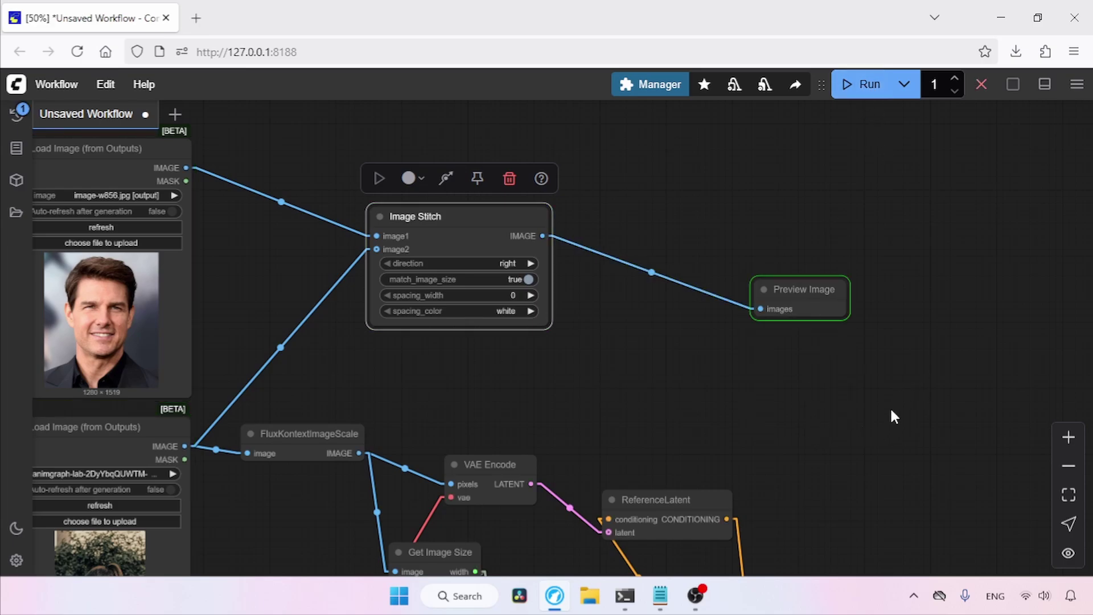
drag(1019, 512, 1032, 524)
drag(613, 375, 542, 336)
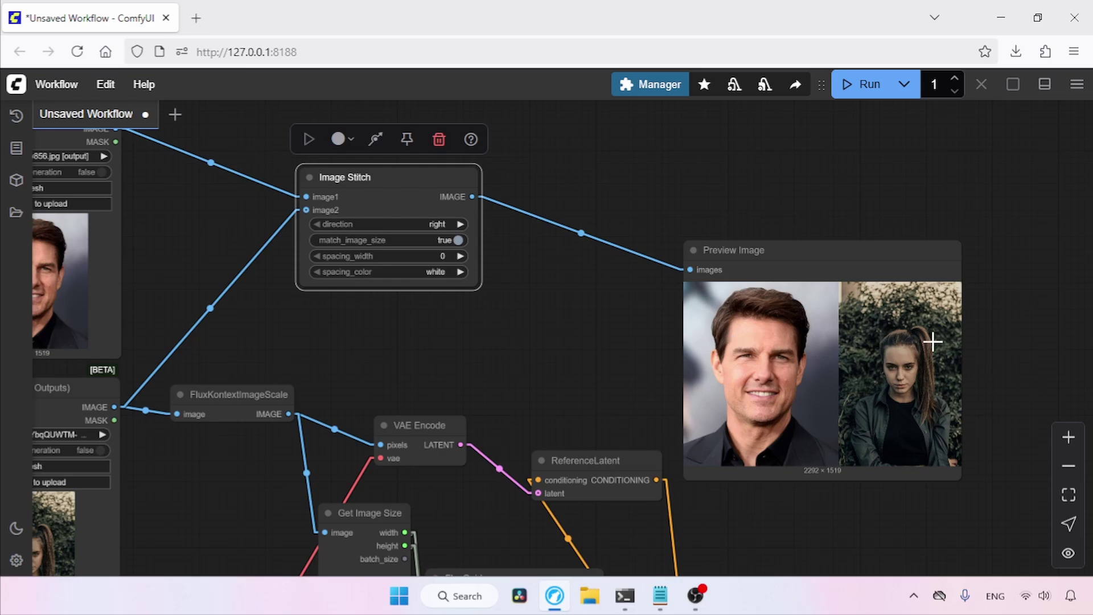
drag(543, 329, 501, 305)
click(504, 310)
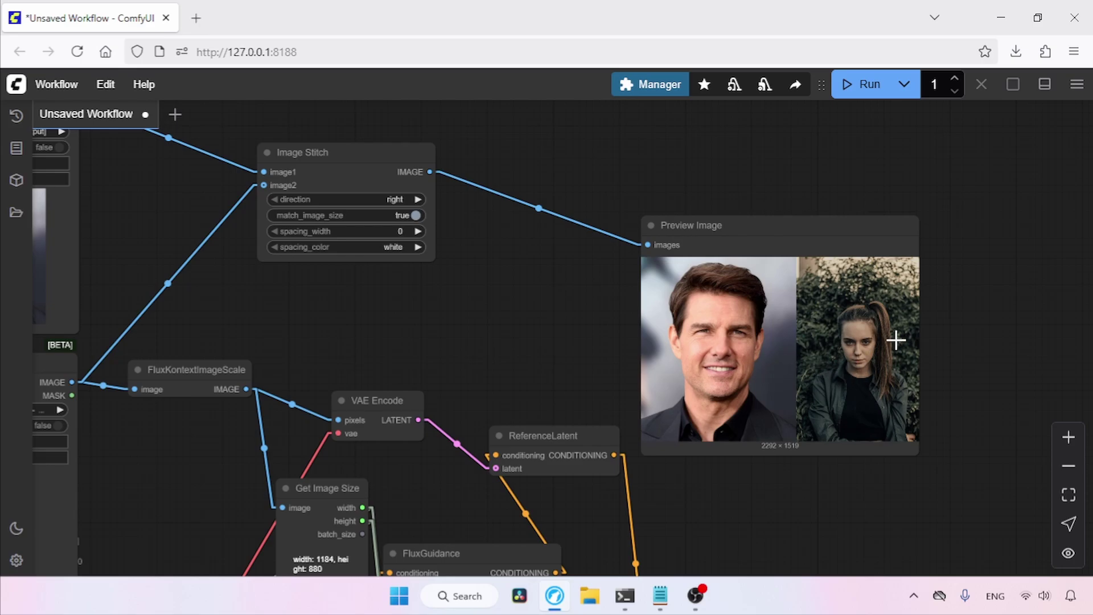
Add a ResizeAndPadImage node and place it above the Image Stitch node
drag(410, 100, 533, 170)
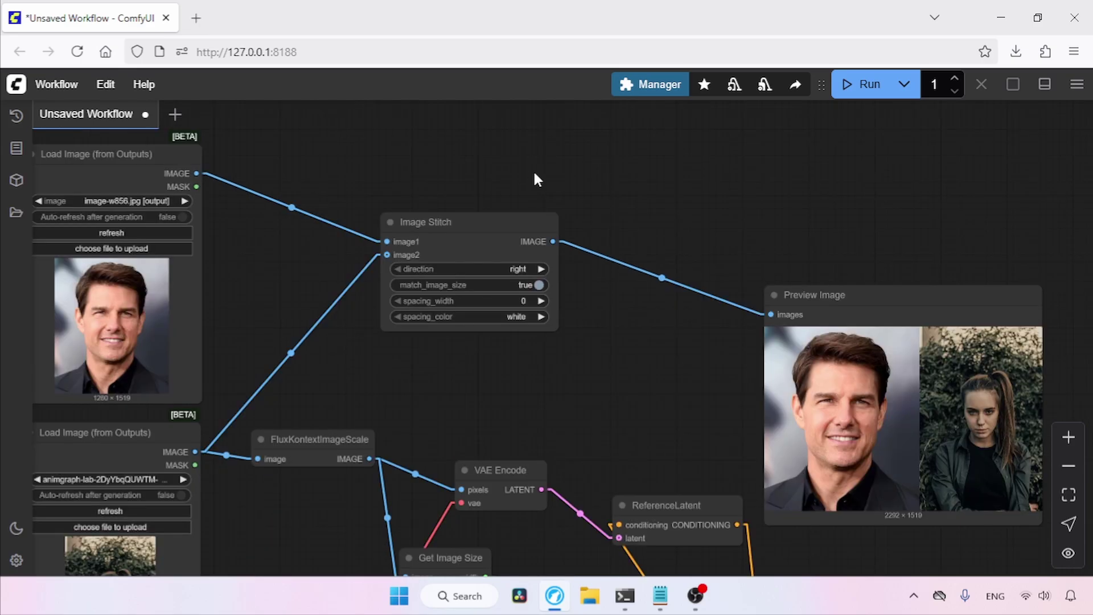
double_click(533, 169)
text(resize)
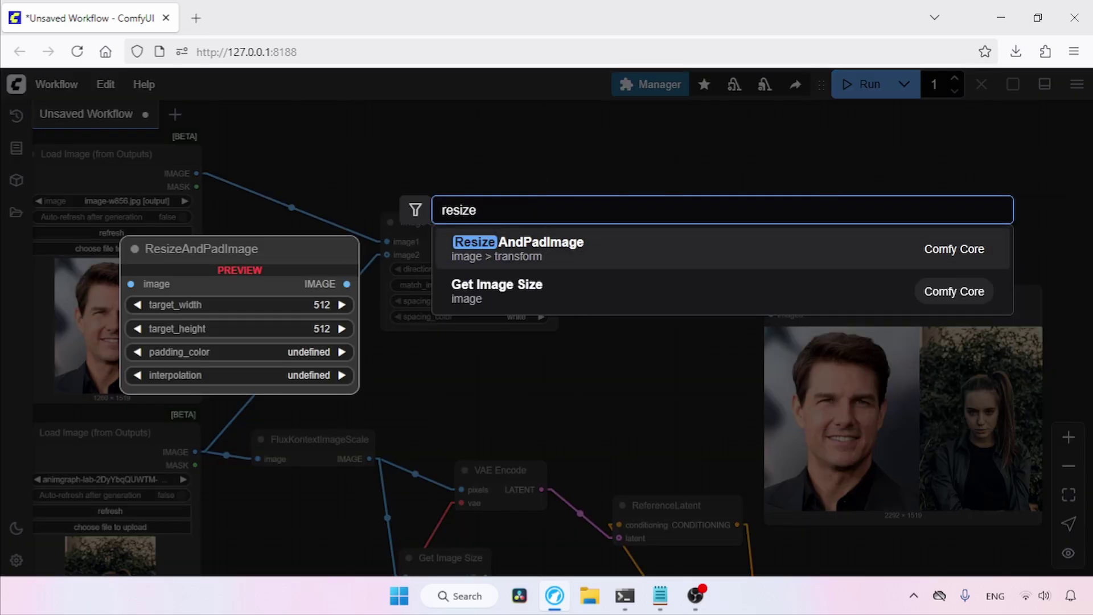
click(575, 256)
drag(678, 171, 478, 122)
Route the image-w856.jpg image through ResizeAndPadImage into image1 of Image Stitch and run the workflow
drag(341, 225, 460, 281)
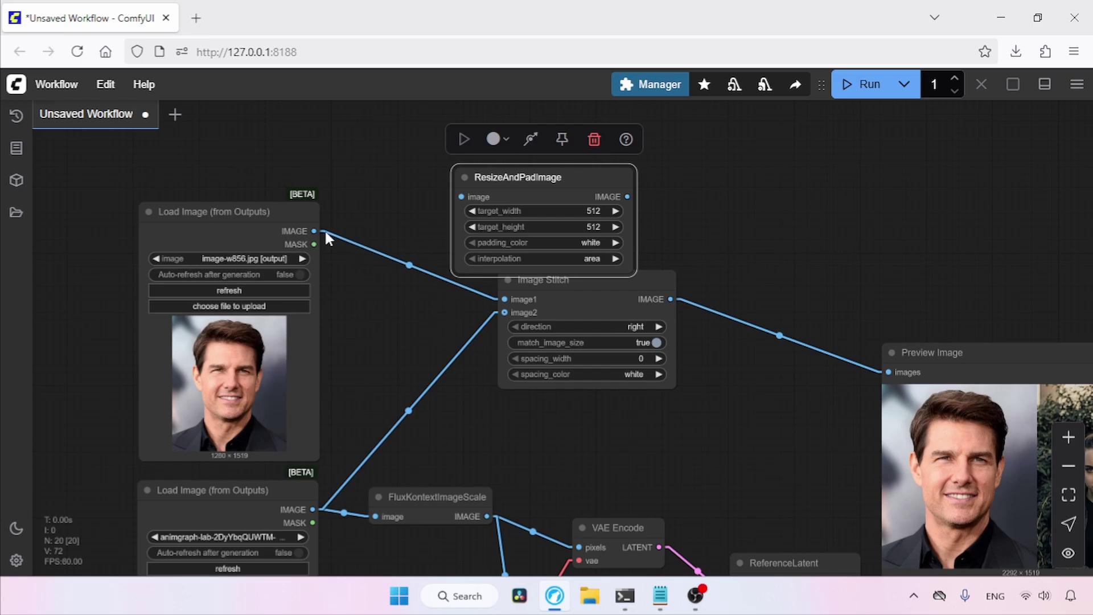
drag(326, 234, 484, 197)
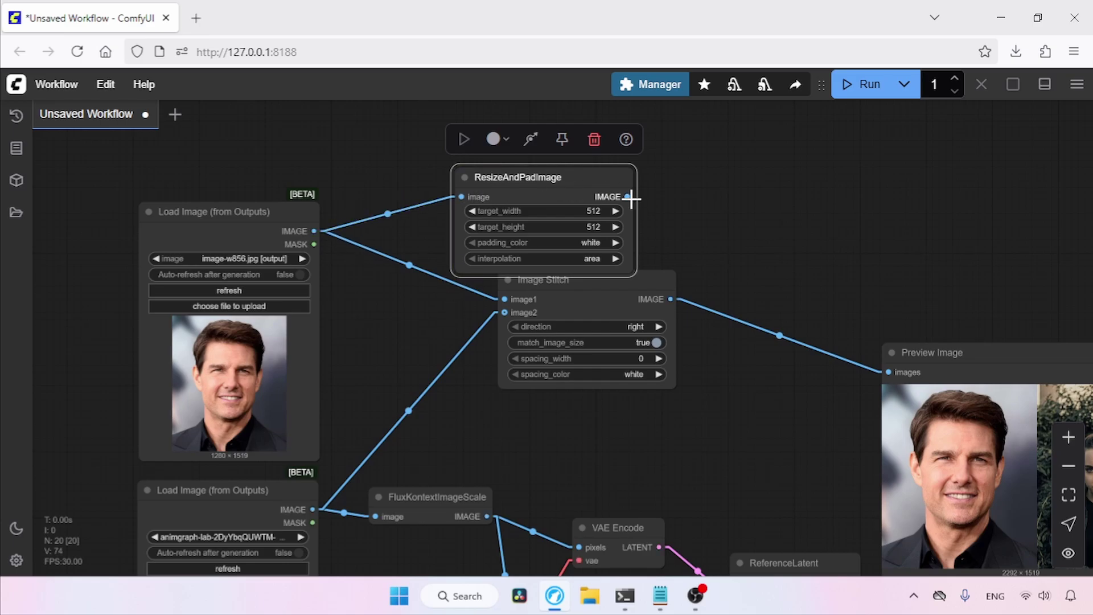
drag(627, 197, 541, 290)
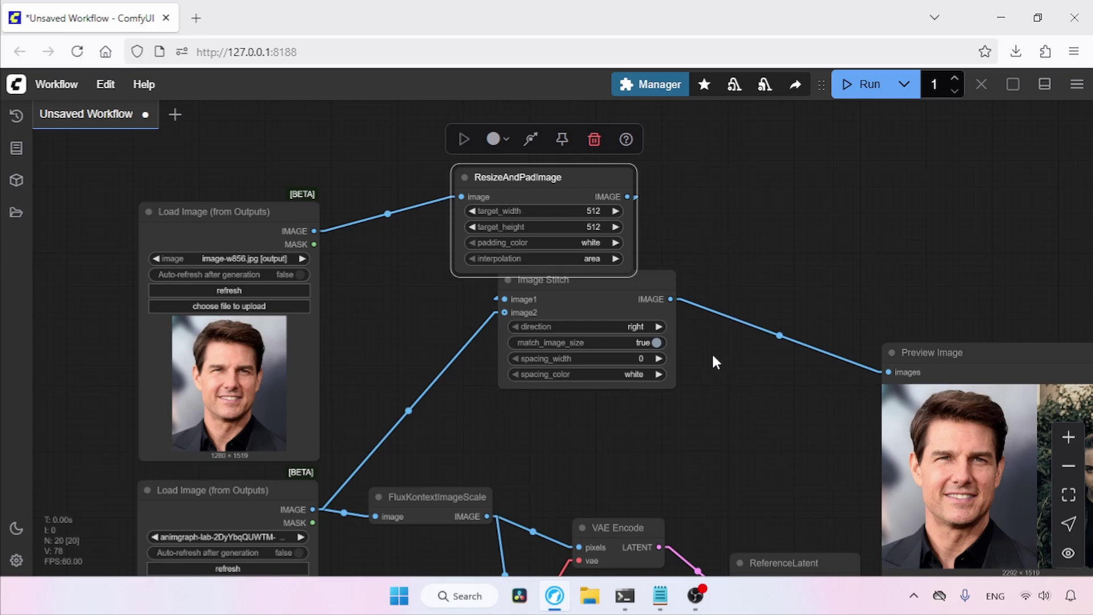
drag(631, 280, 692, 302)
click(861, 84)
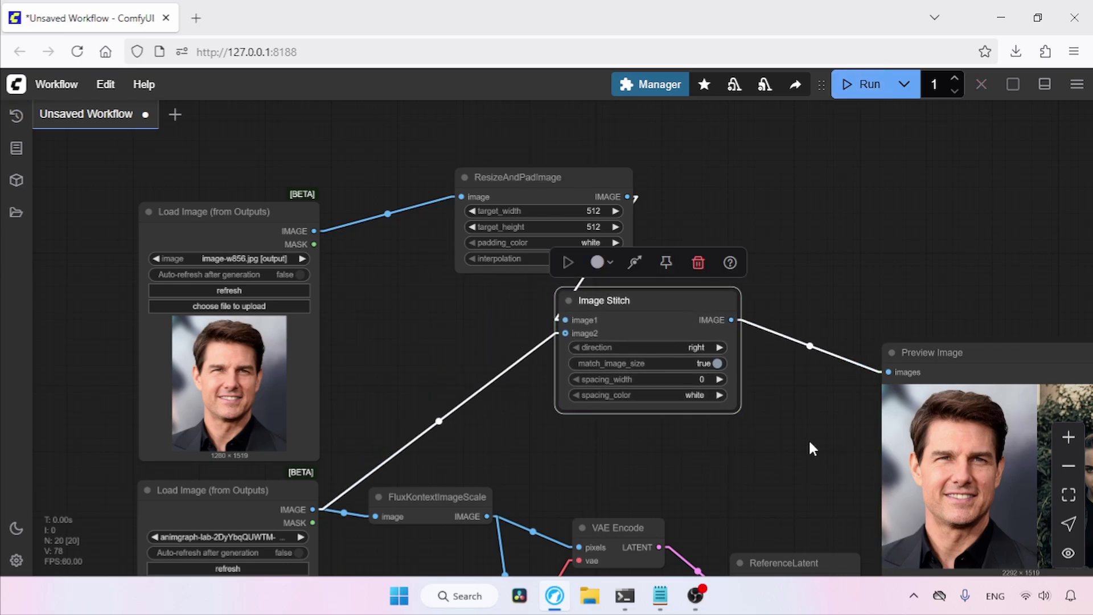
drag(808, 443, 659, 355)
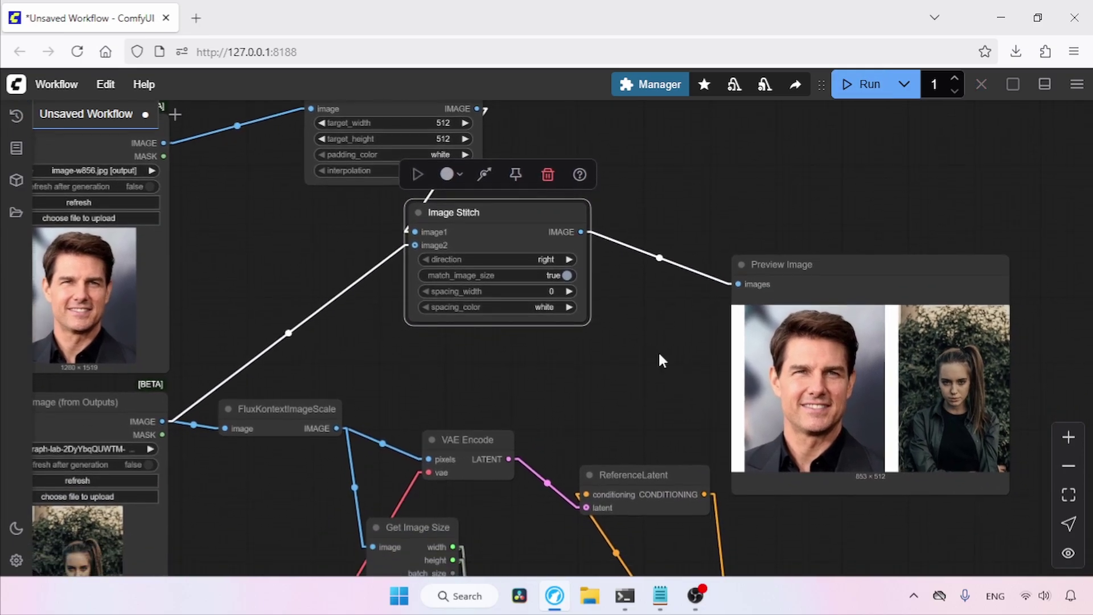
Set the ResizeAndPadImage target_height to 1024 and run the workflow
click(401, 138)
text(1024)
key(Return)
click(861, 84)
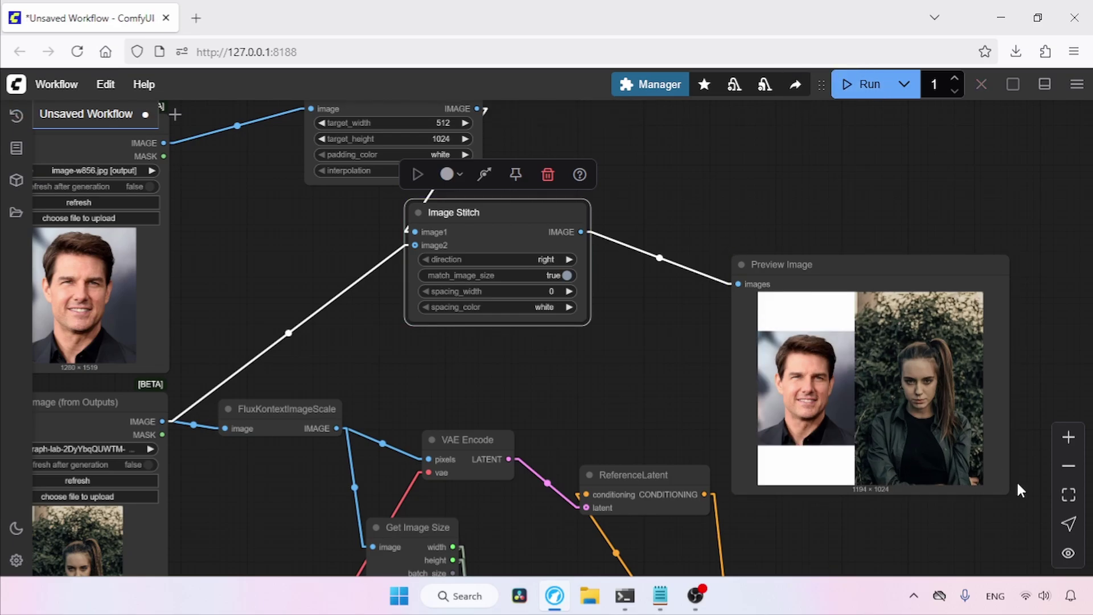
Set the ResizeAndPadImage target_width to 420 and run the workflow again
drag(671, 365, 689, 397)
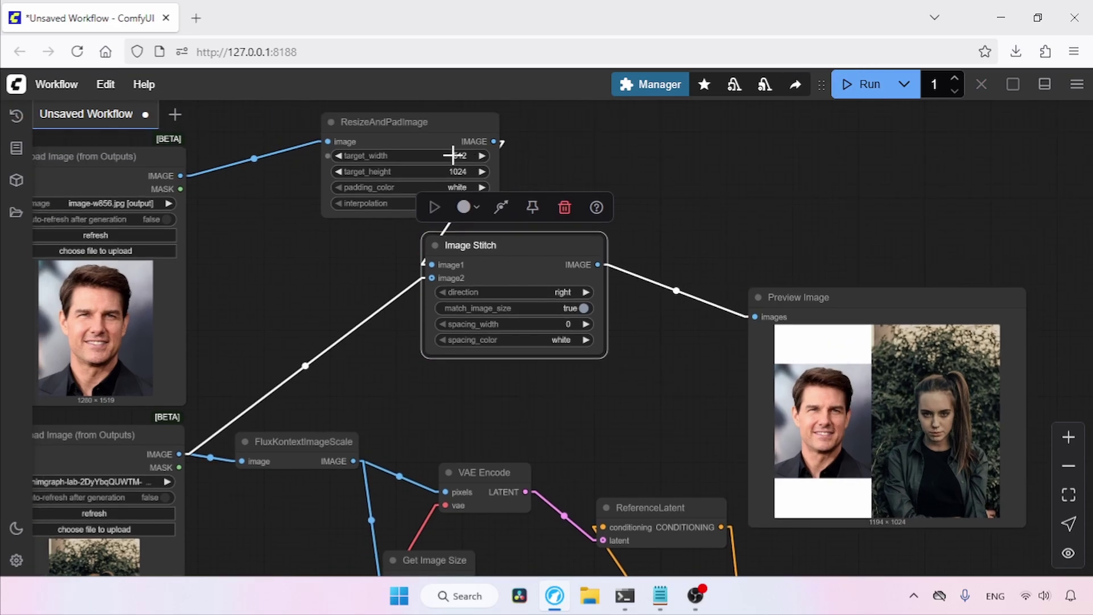
click(453, 155)
text(420)
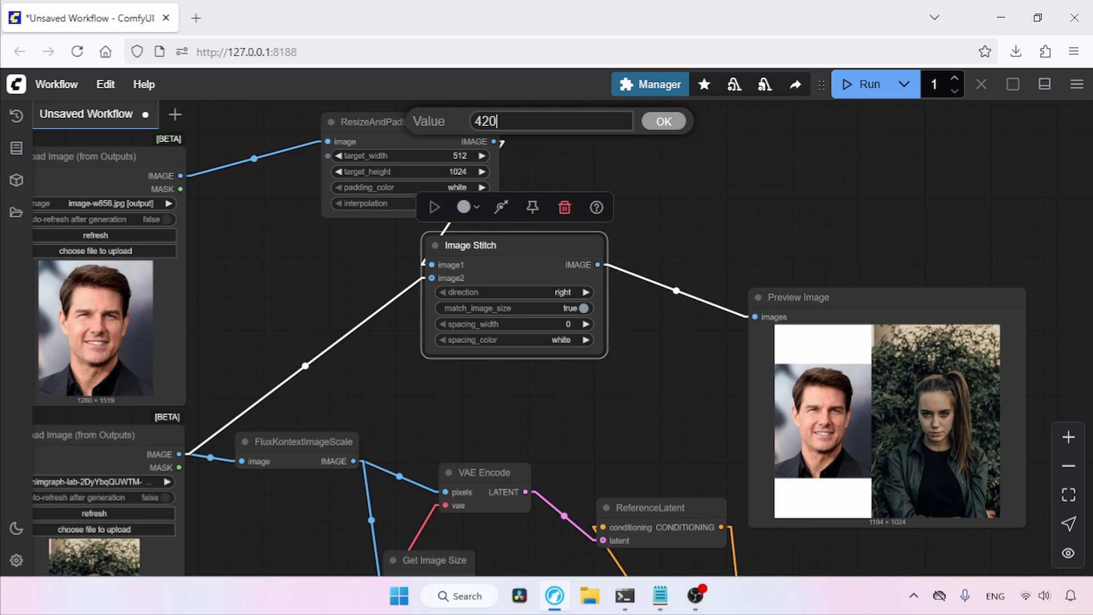
key(Return)
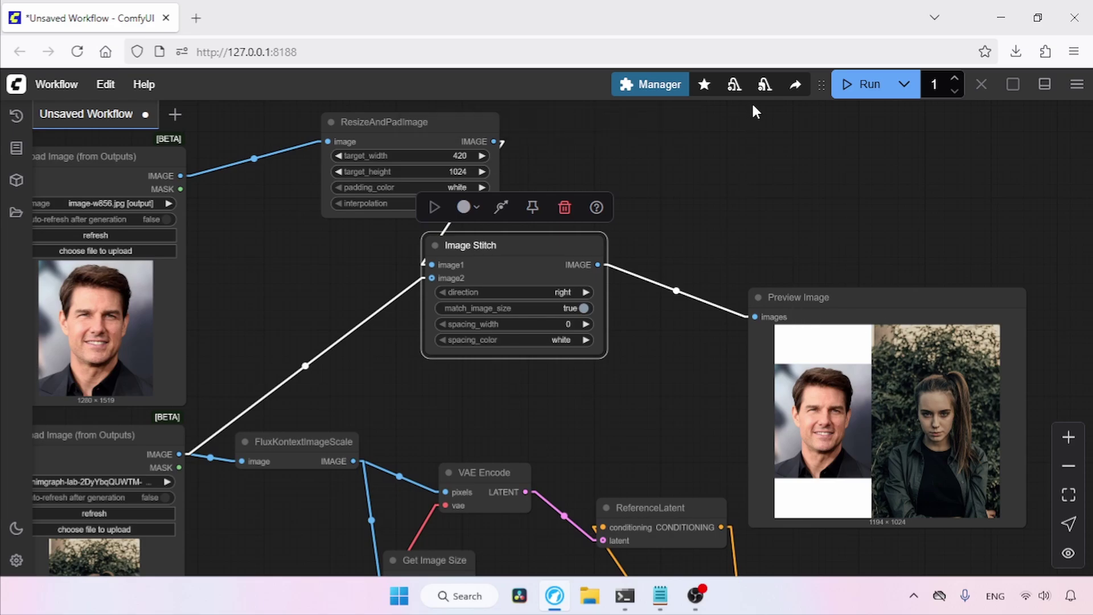
click(860, 84)
scroll(669, 398, right, 2)
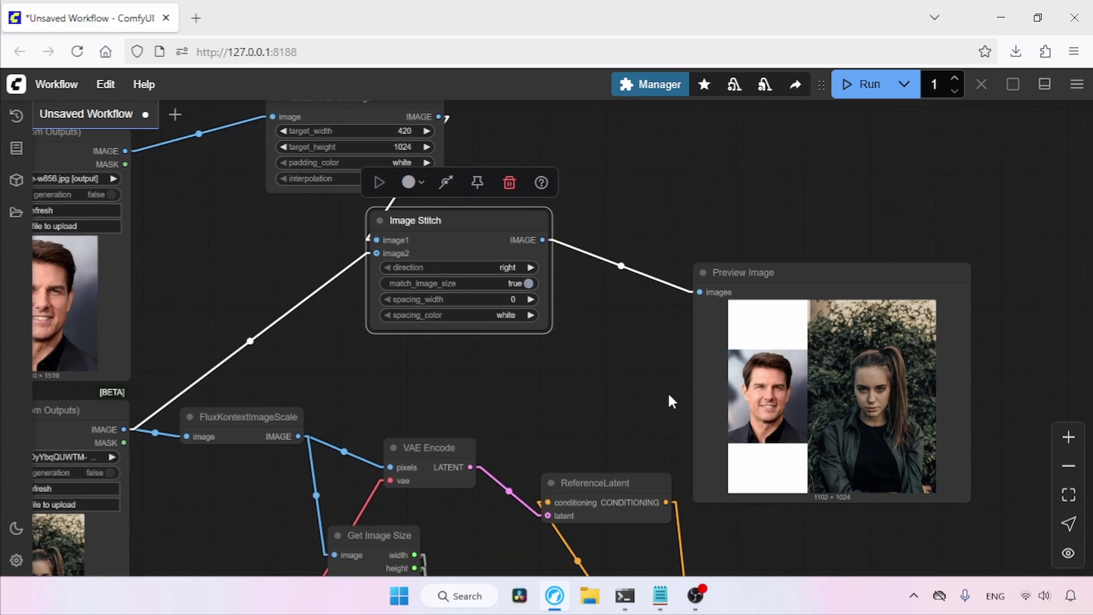
View the stitched picture from the Preview Image node at full size and return to the workflow
right_click(905, 398)
click(925, 197)
key(ctrl+w)
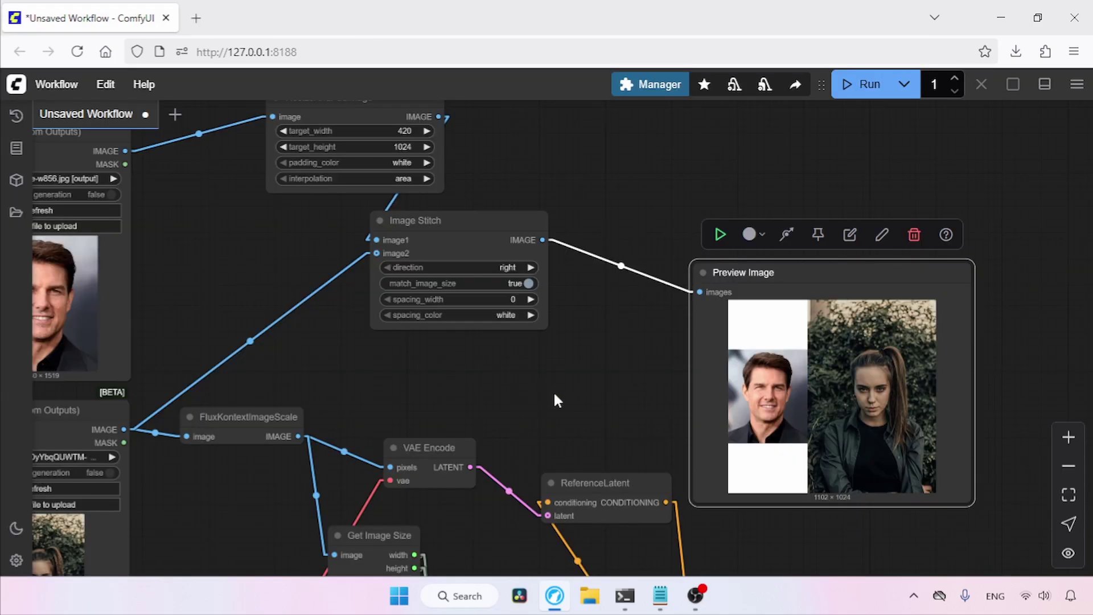
Connect the Image Stitch output to the FluxKontextImageScale input and feed the scaled output into the Preview Image node
drag(554, 398, 569, 336)
drag(294, 352, 384, 316)
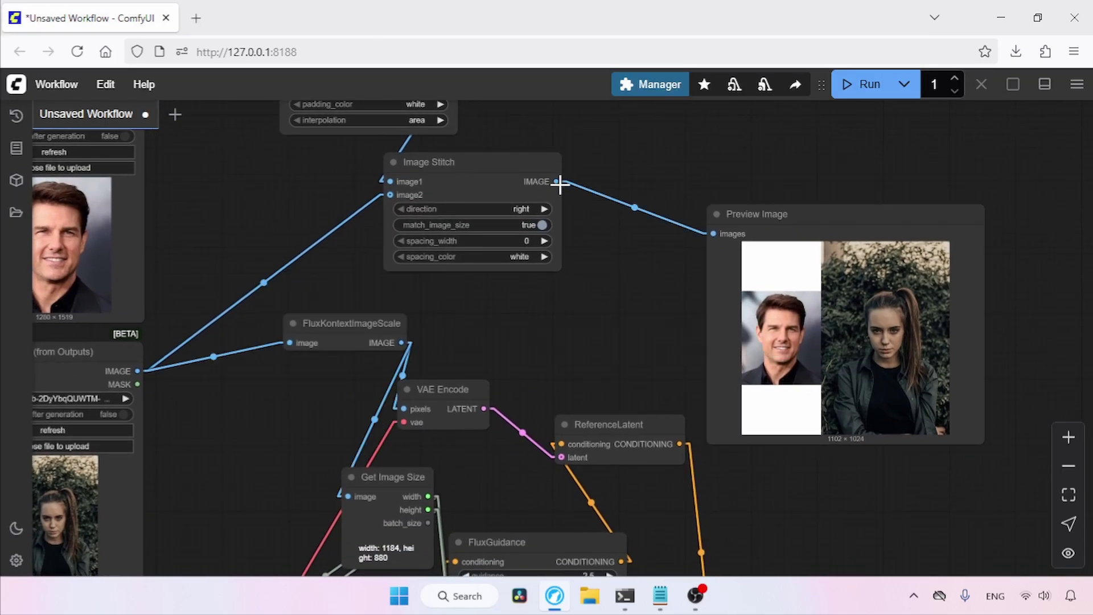
drag(557, 181, 282, 346)
drag(291, 407, 140, 333)
drag(268, 282, 573, 172)
Run the workflow, view the scaled stitched picture from the Preview Image node at full size, and return to the workflow
click(849, 77)
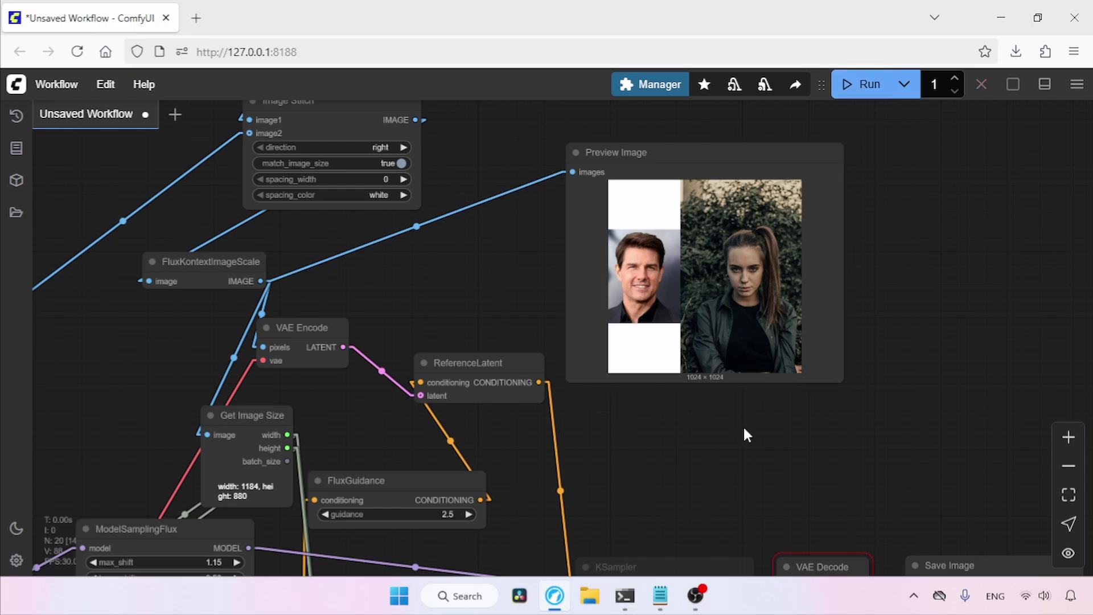
right_click(749, 234)
click(769, 198)
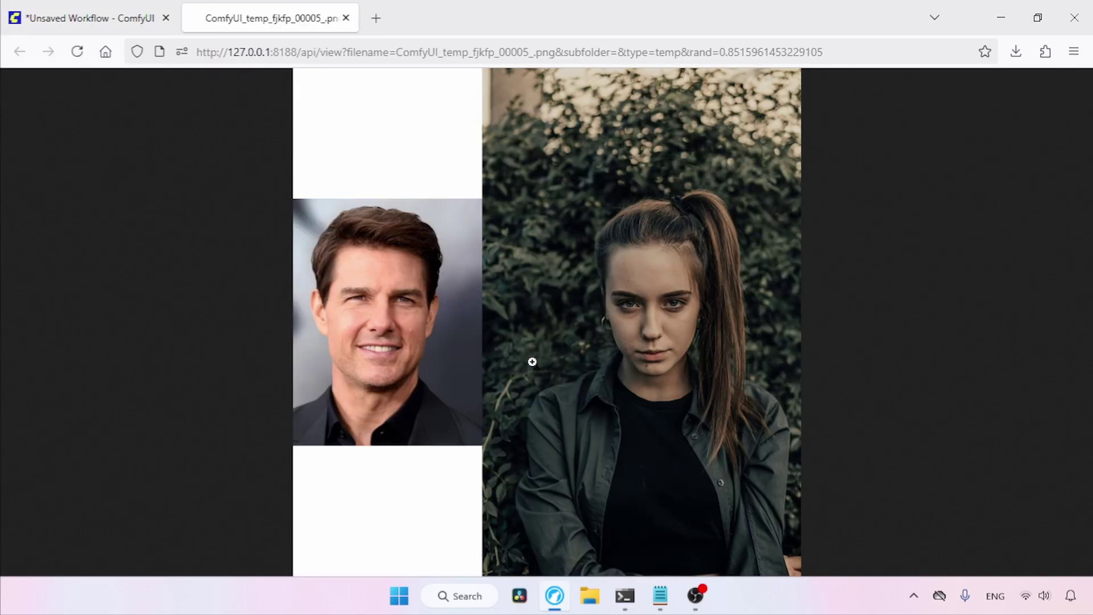
key(ctrl+w)
Replace the Positive Prompt with "a man and a woman standing next to each other, man is wearing a suit, and the woman is wearing supergirl suit, background city"
drag(493, 268, 681, 328)
click(682, 329)
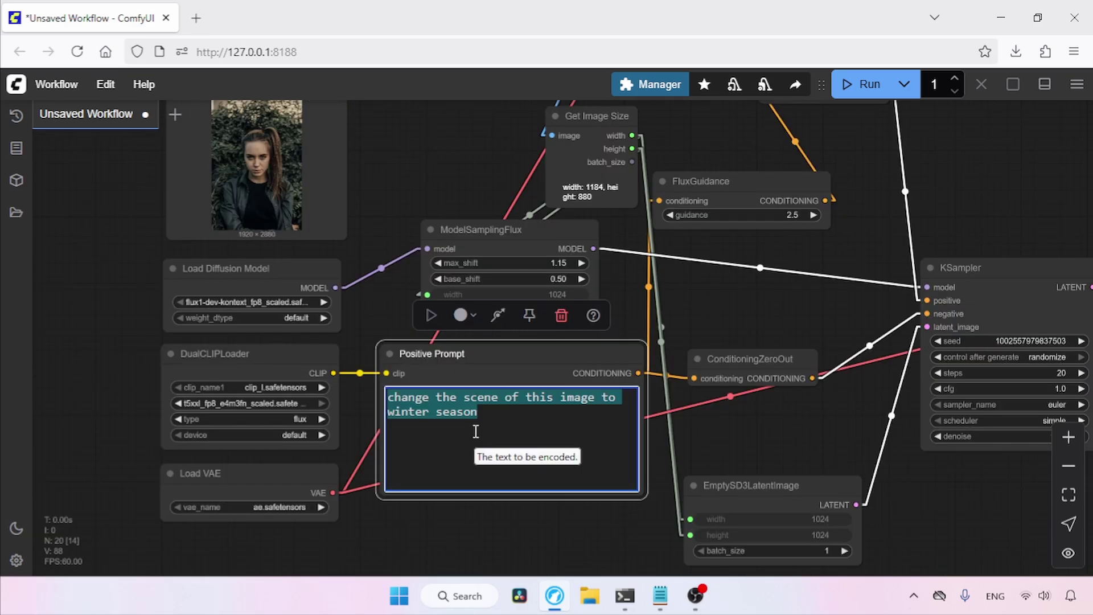
text(a man a)
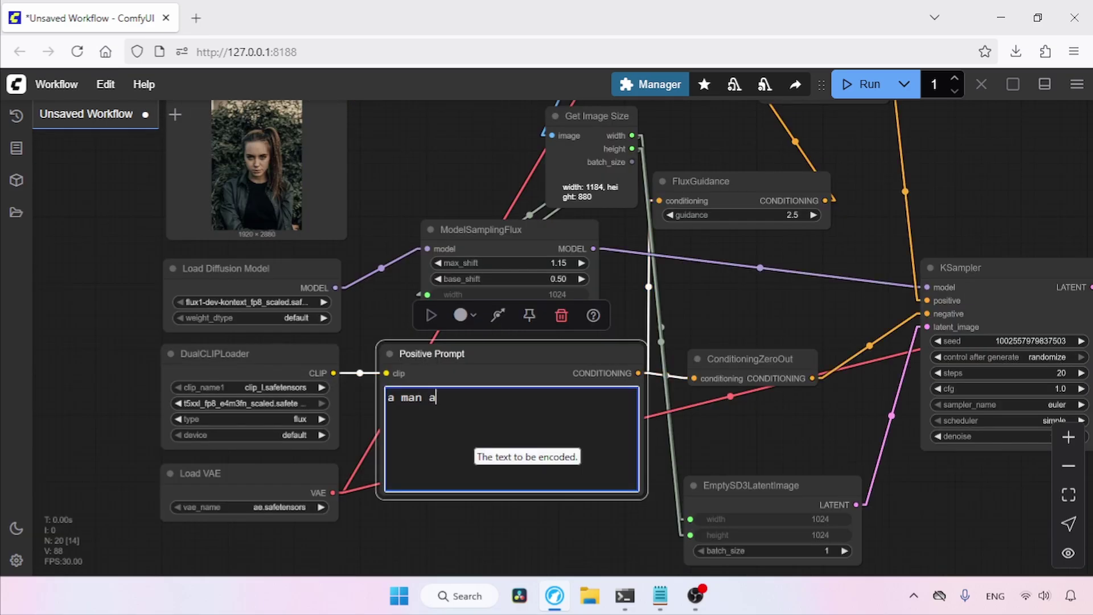
text(nd a woman standing next to each other)
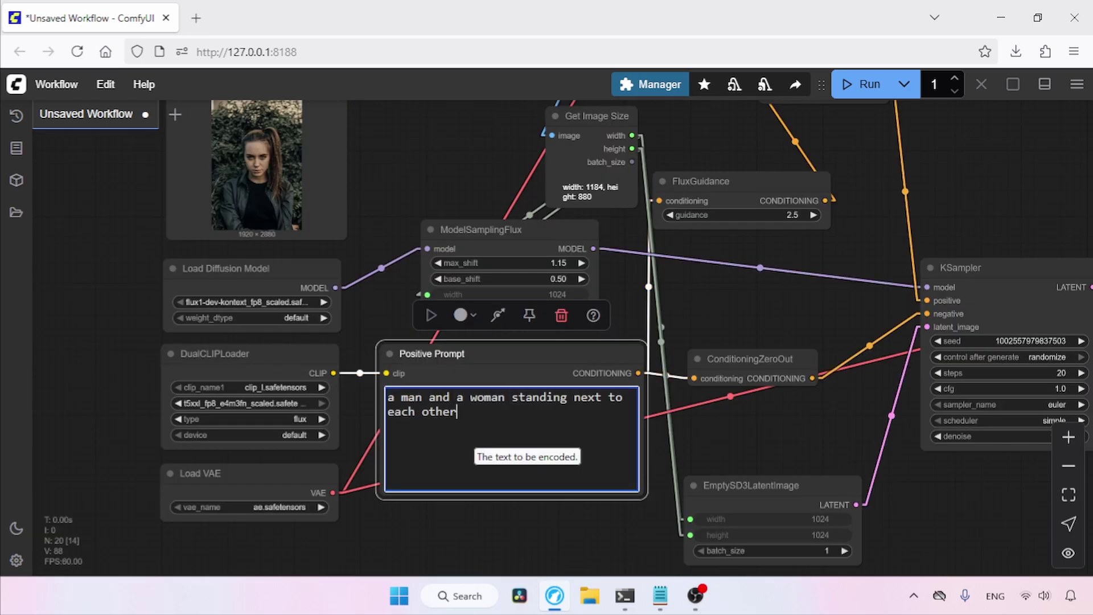
text(, man is wearing a s)
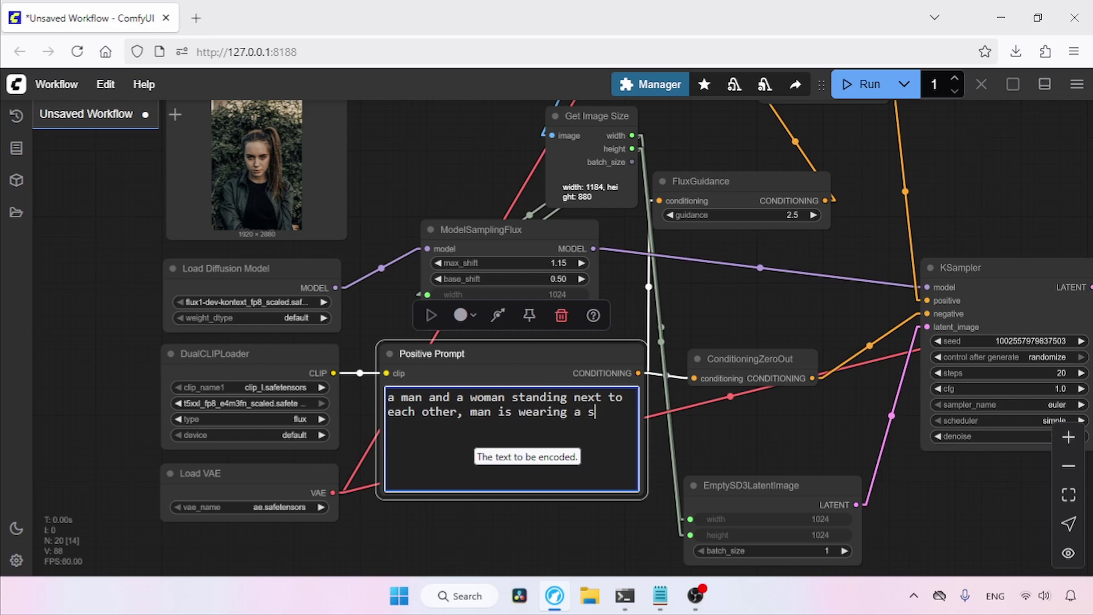
text(uit, and the woman is wearing )
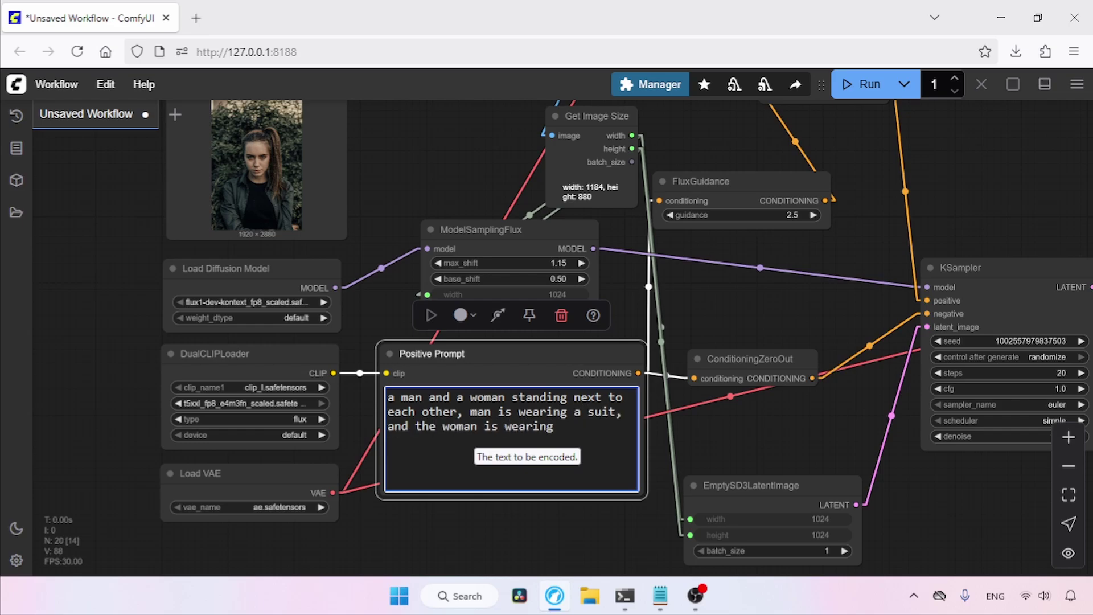
text(supergirl suit, background city)
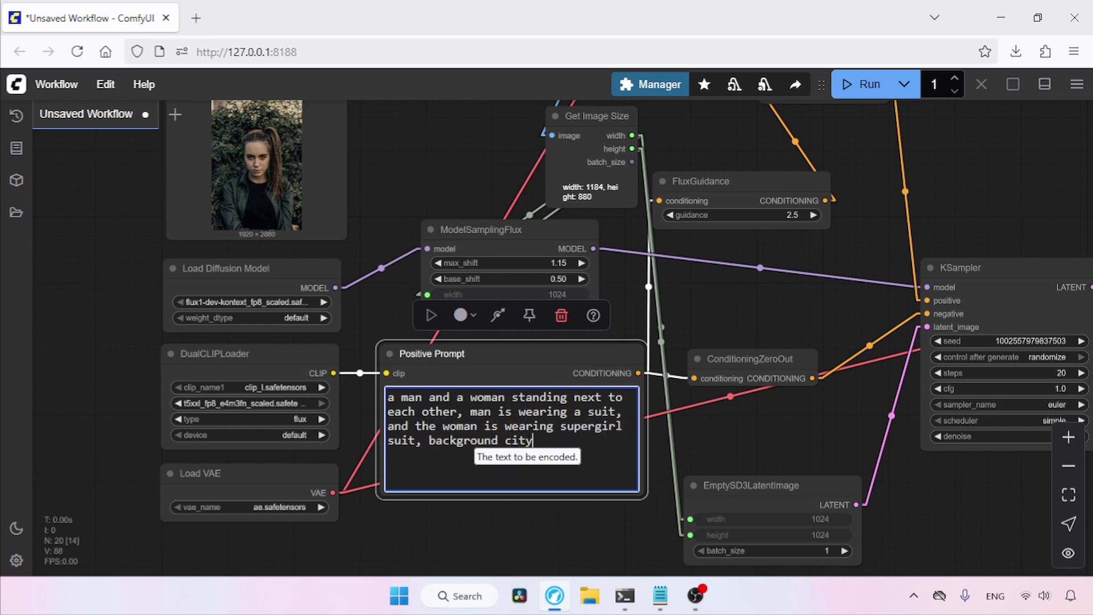
Run the workflow, view the generated picture from the Save Image node at full size, and return to the workflow
drag(852, 422, 261, 460)
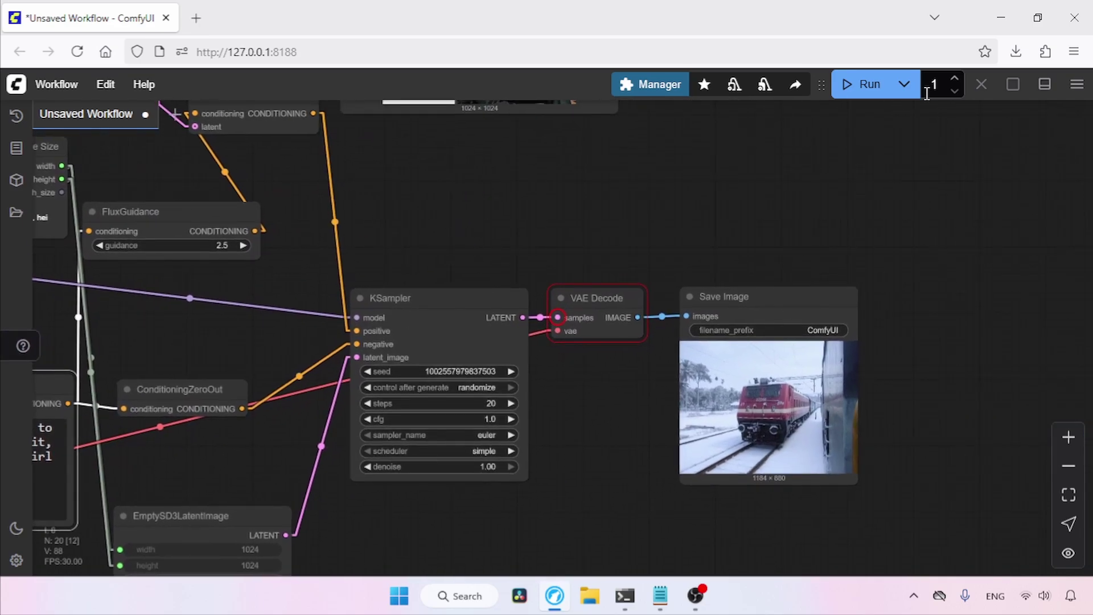
click(864, 84)
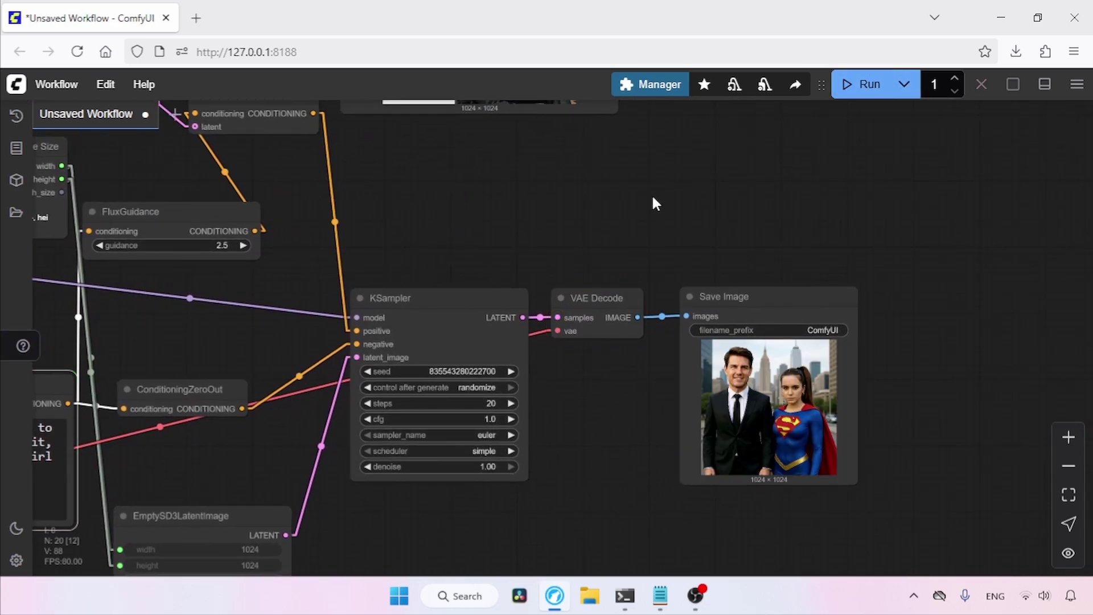
right_click(807, 382)
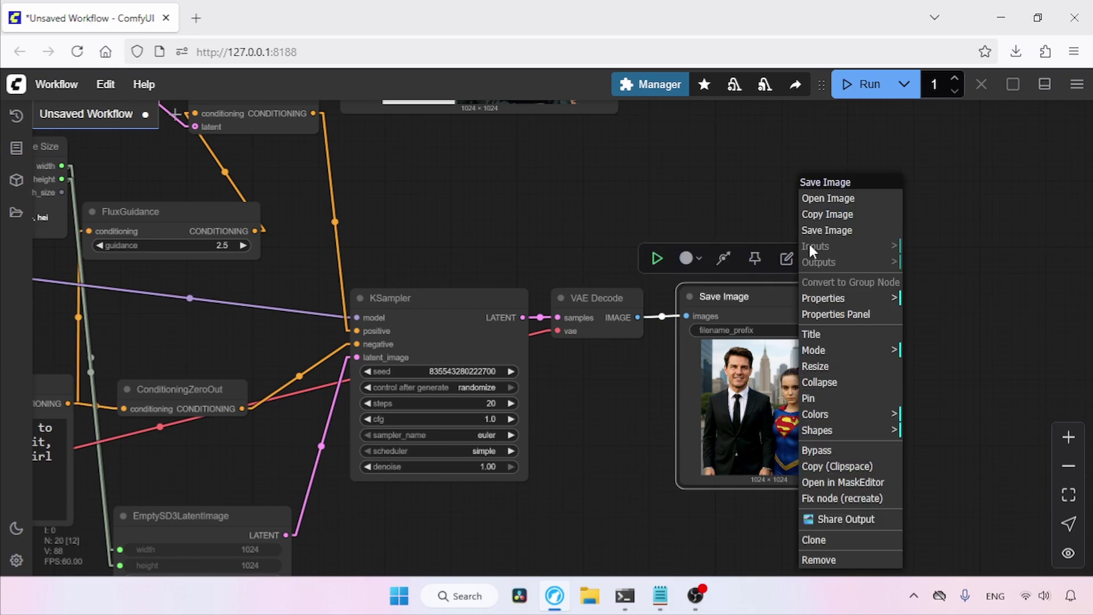
click(823, 207)
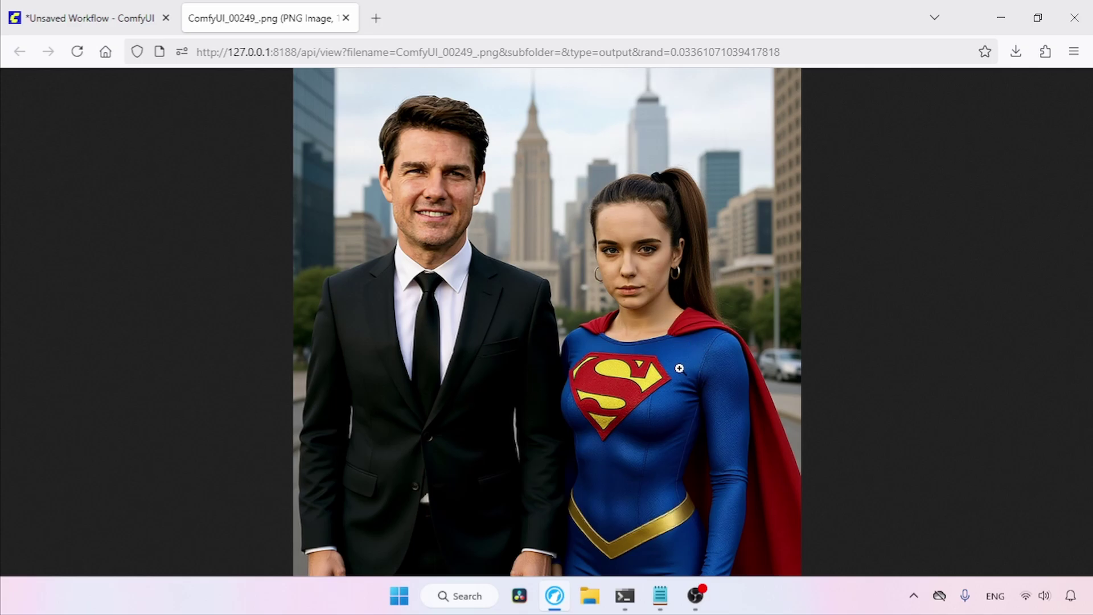
key(ctrl+w)
Refresh the Load Image (from Outputs) node to load the newest generated picture
drag(355, 427, 432, 365)
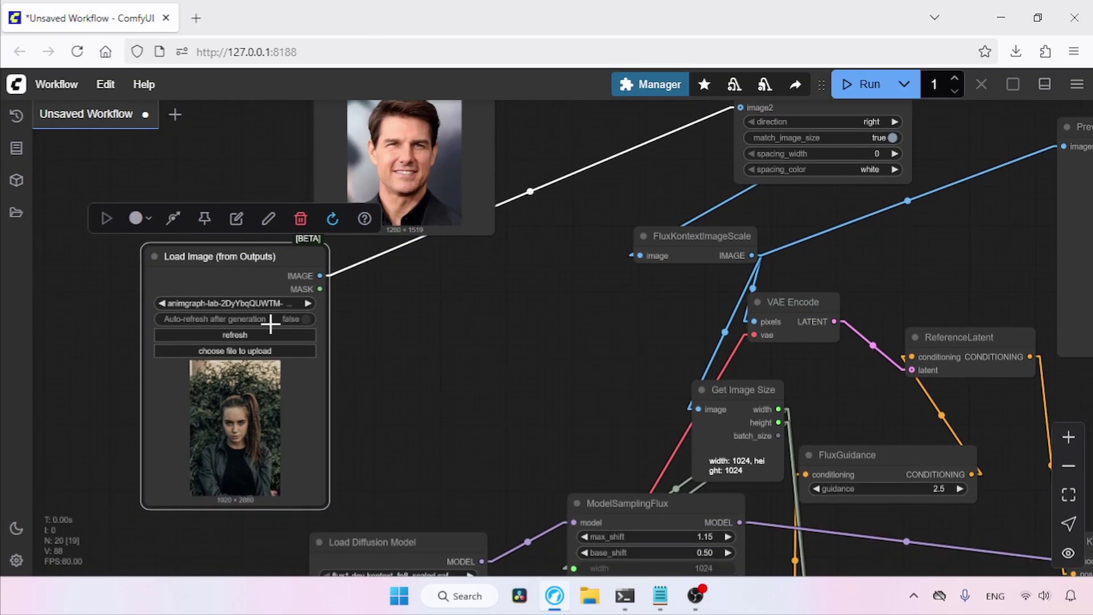
click(218, 332)
drag(489, 406, 514, 364)
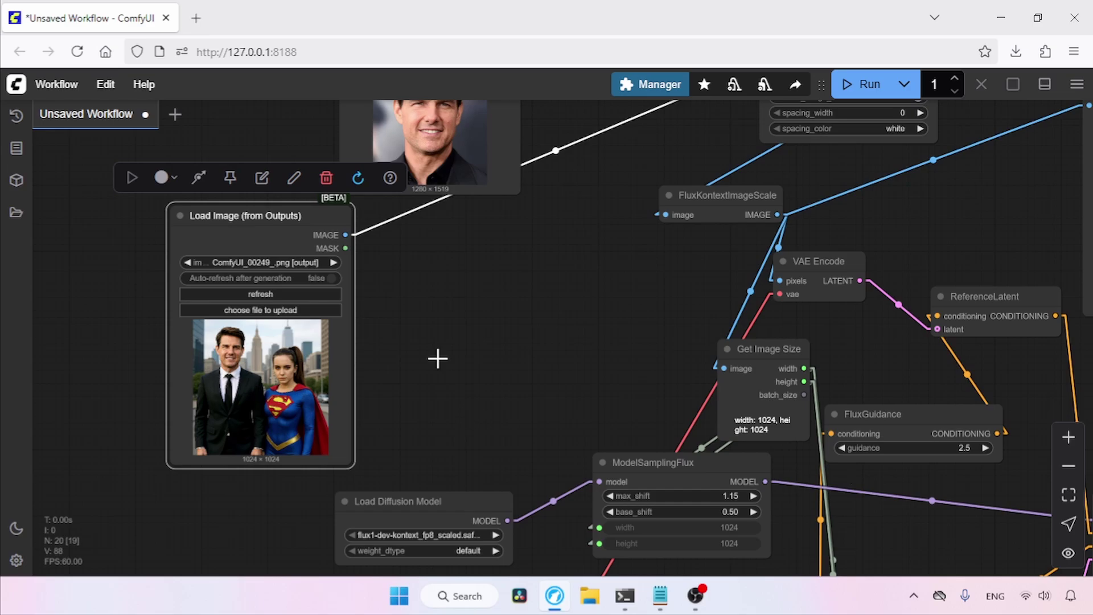
Connect the Load Image (from Outputs) IMAGE output to the FluxKontextImageScale image input
drag(438, 359, 347, 403)
drag(255, 280, 592, 268)
scroll(614, 292, up, 5)
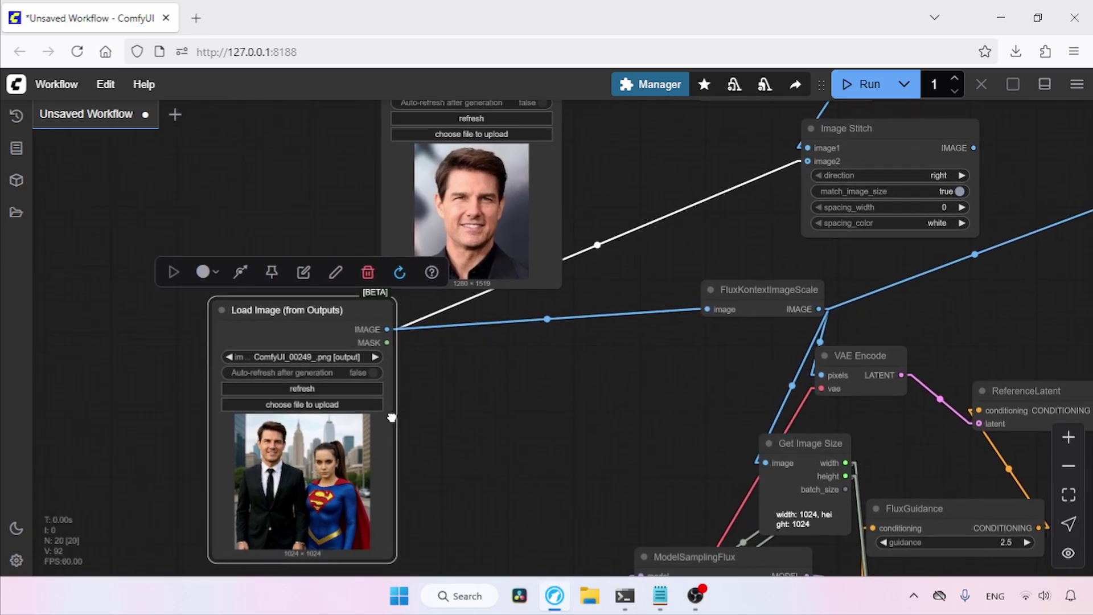
scroll(391, 451, down, 5)
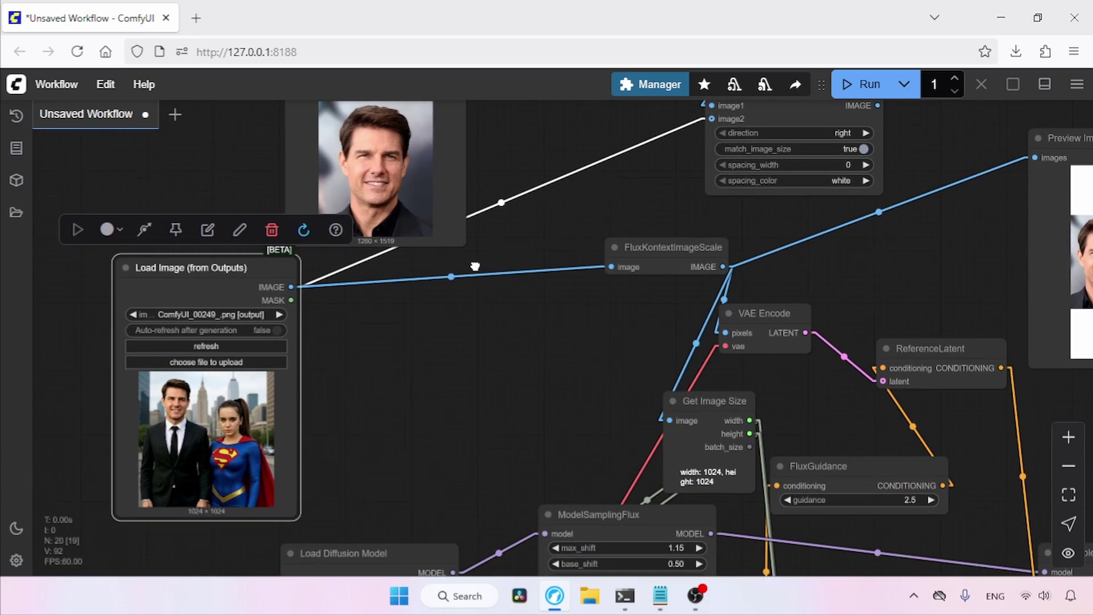
scroll(364, 427, down, 5)
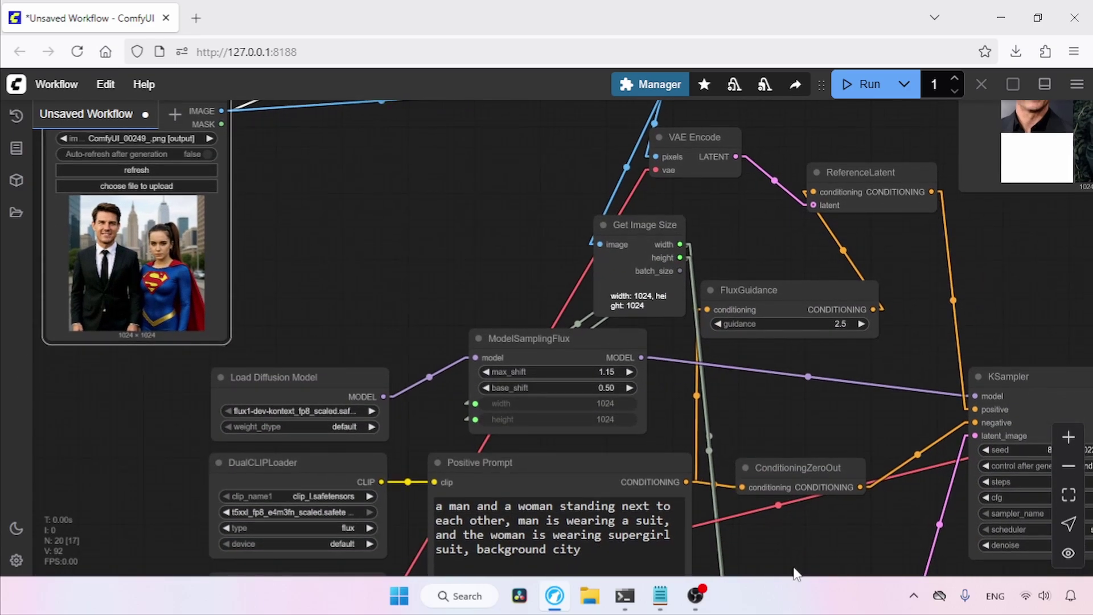
scroll(547, 324, up, 2)
drag(547, 325, 166, 244)
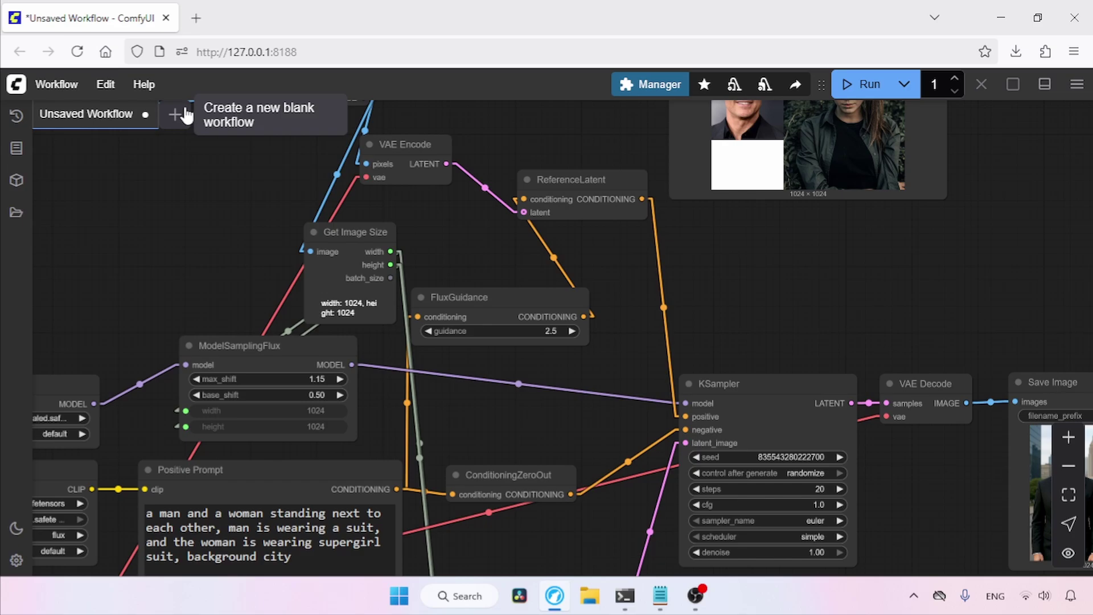
Create a new blank workflow and add a Load Image (from Outputs) node to its canvas
click(187, 115)
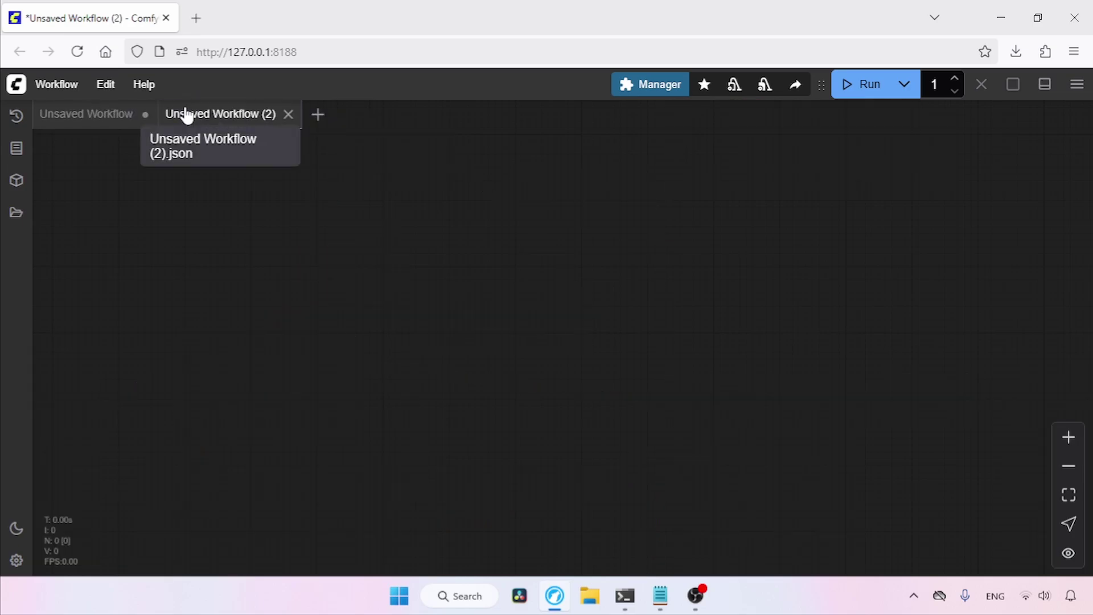
double_click(300, 256)
text(load image)
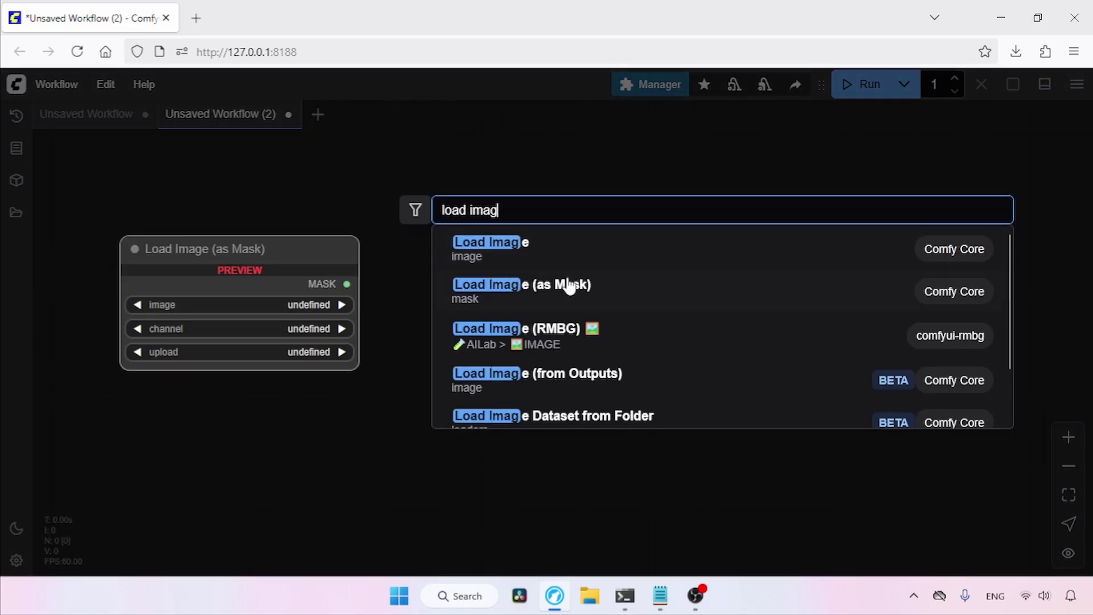
click(672, 371)
drag(424, 267, 289, 237)
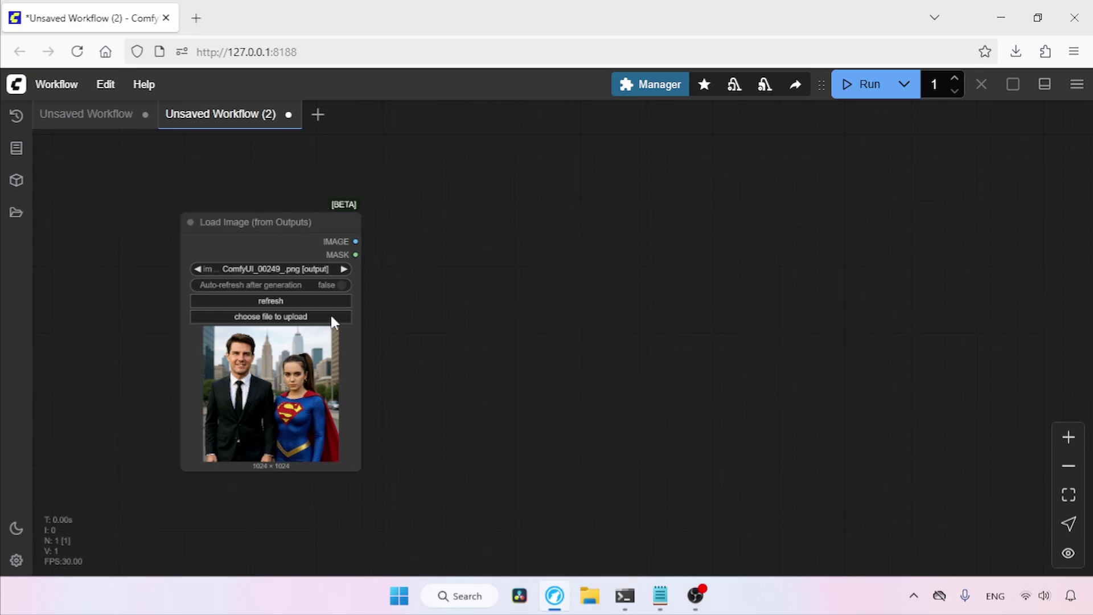
Upload the animgraph-lab-2DyYbqQUWTM-unsplash picture into the Load Image (from Outputs) node and move the node toward the canvas centre
click(269, 317)
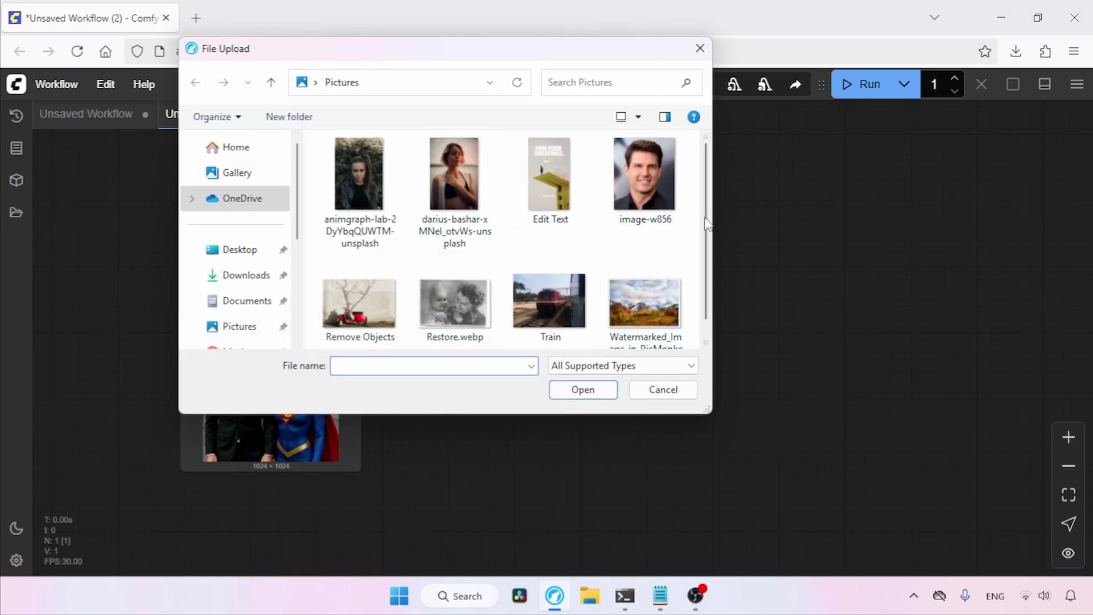
click(360, 212)
click(584, 389)
drag(165, 201, 461, 269)
click(461, 269)
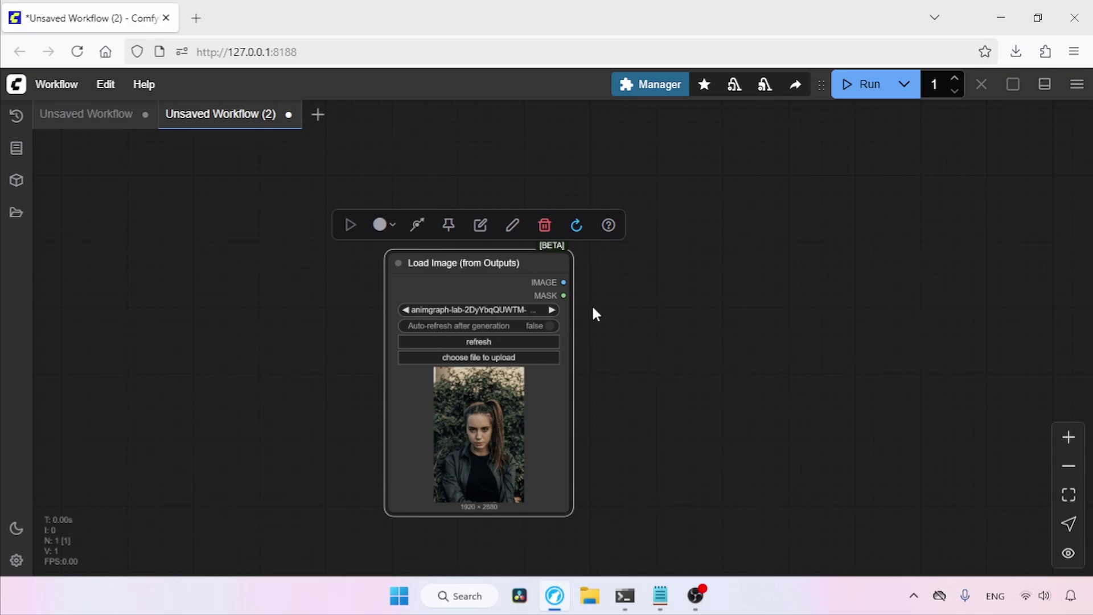
Attach a FLUX.1 Kontext Image Edit group node to the loaded image and move it farther from the image node
click(481, 226)
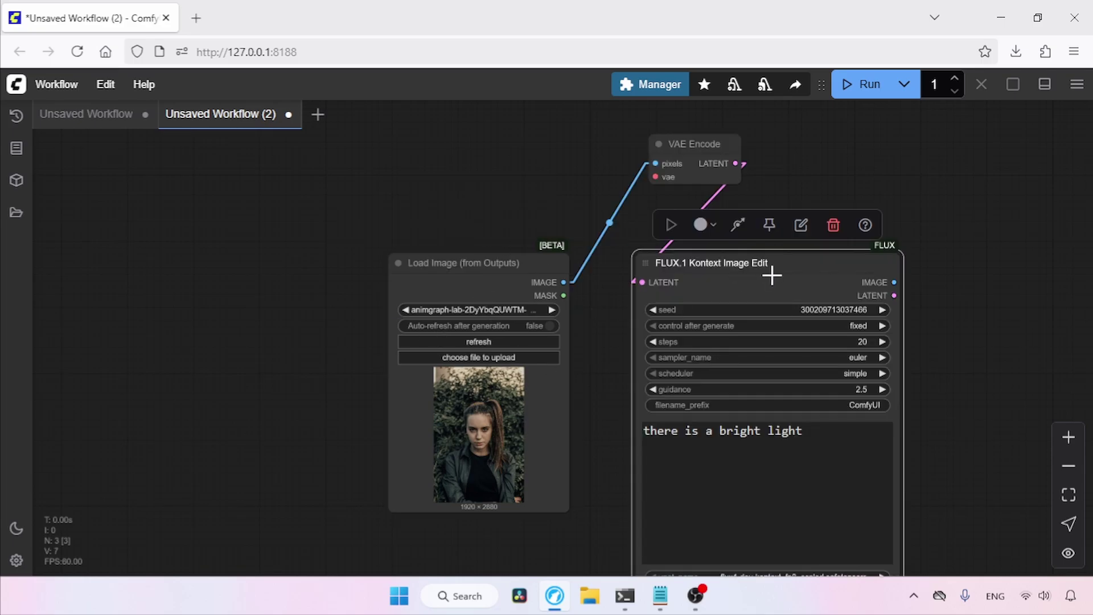
drag(771, 273, 902, 262)
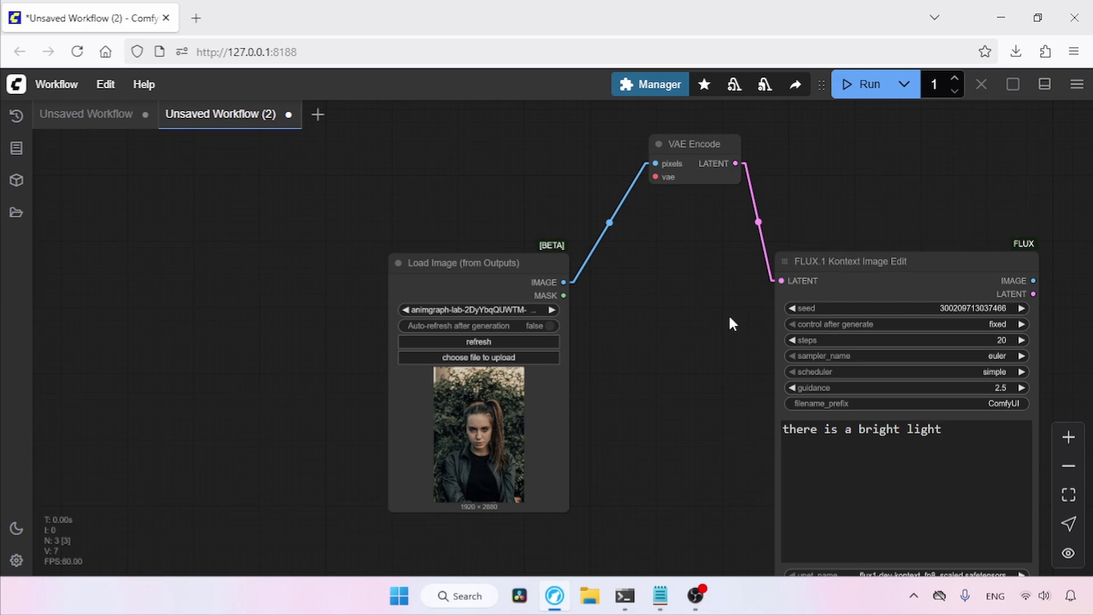
drag(603, 327, 540, 352)
Add a Load VAE node to the VAE Encode vae input, place it above the image node, and reload the latest output picture
drag(585, 201, 443, 197)
click(470, 285)
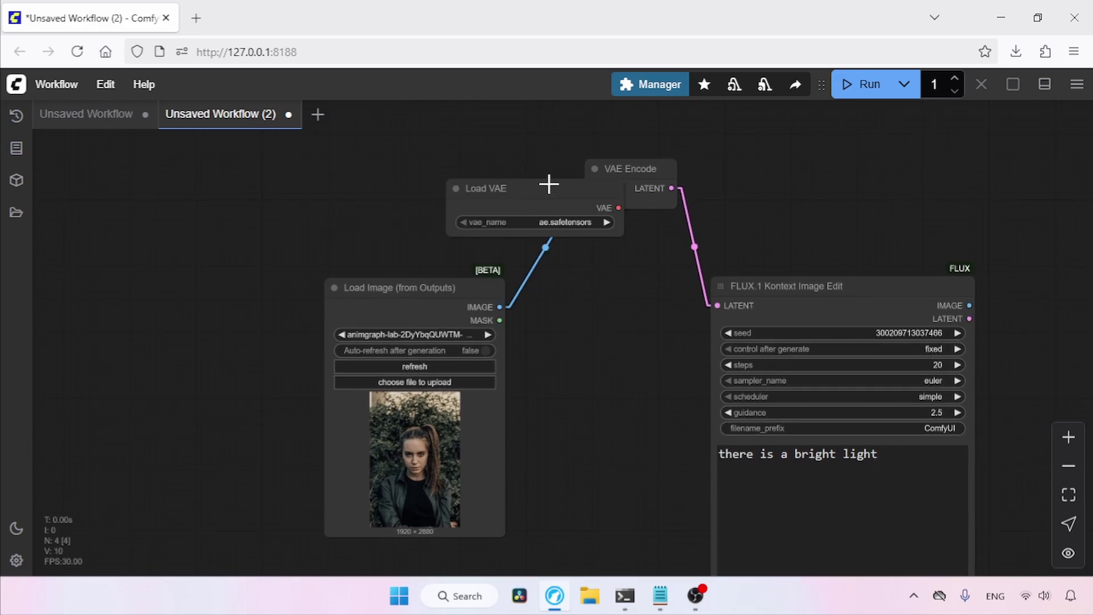
drag(549, 183, 435, 196)
drag(642, 356, 388, 233)
click(608, 169)
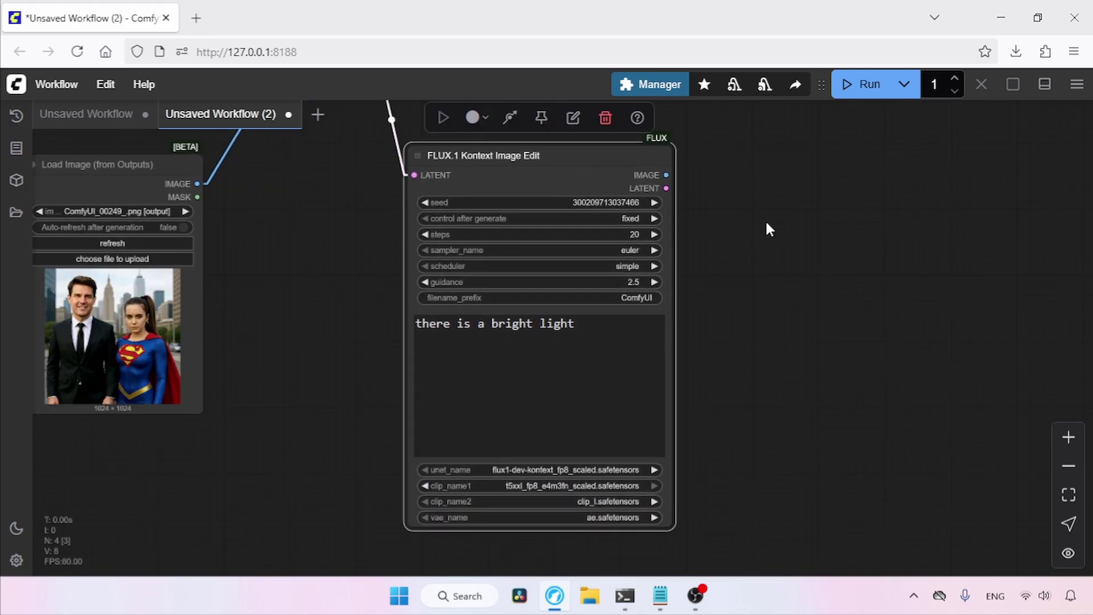
Clone the FLUX.1 Kontext Image Edit node, connect the original's LATENT output to the clone's LATENT input, and delete the clone
scroll(746, 441, down, 1)
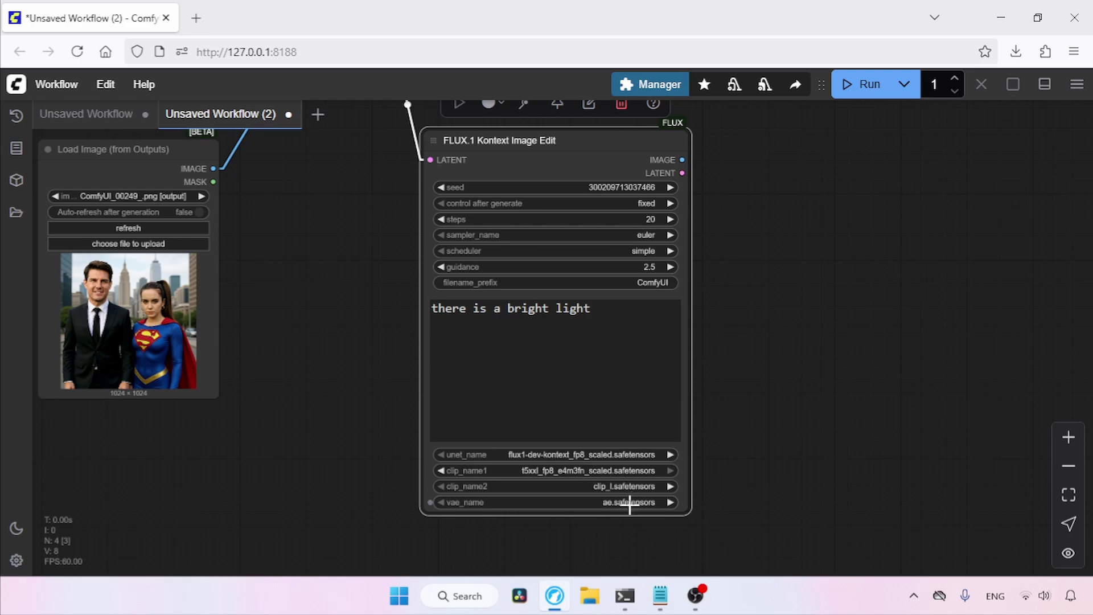
scroll(776, 395, up, 1)
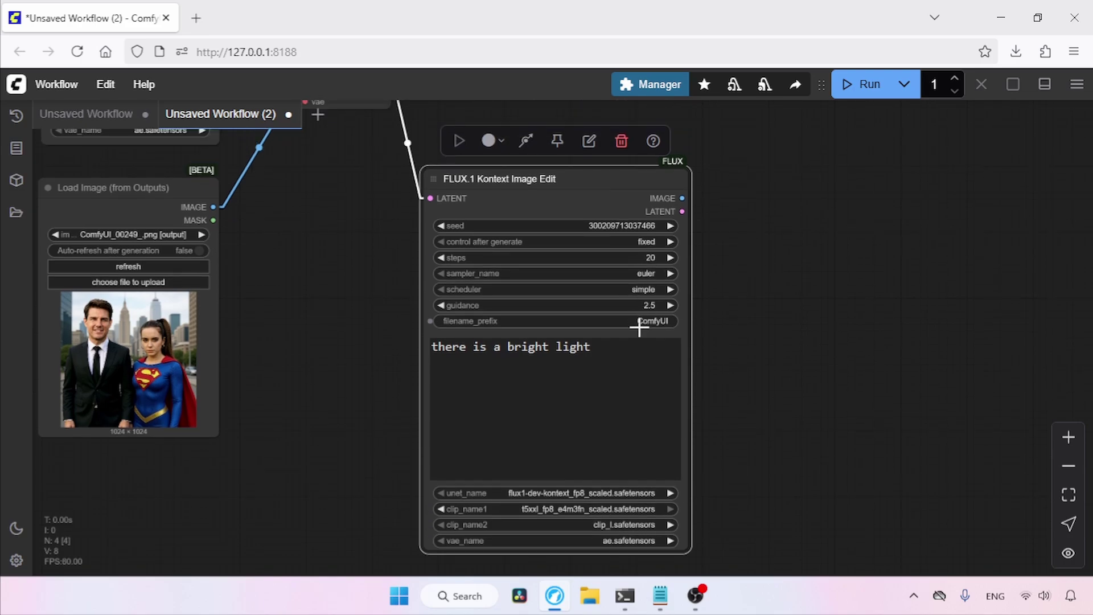
drag(756, 317, 639, 356)
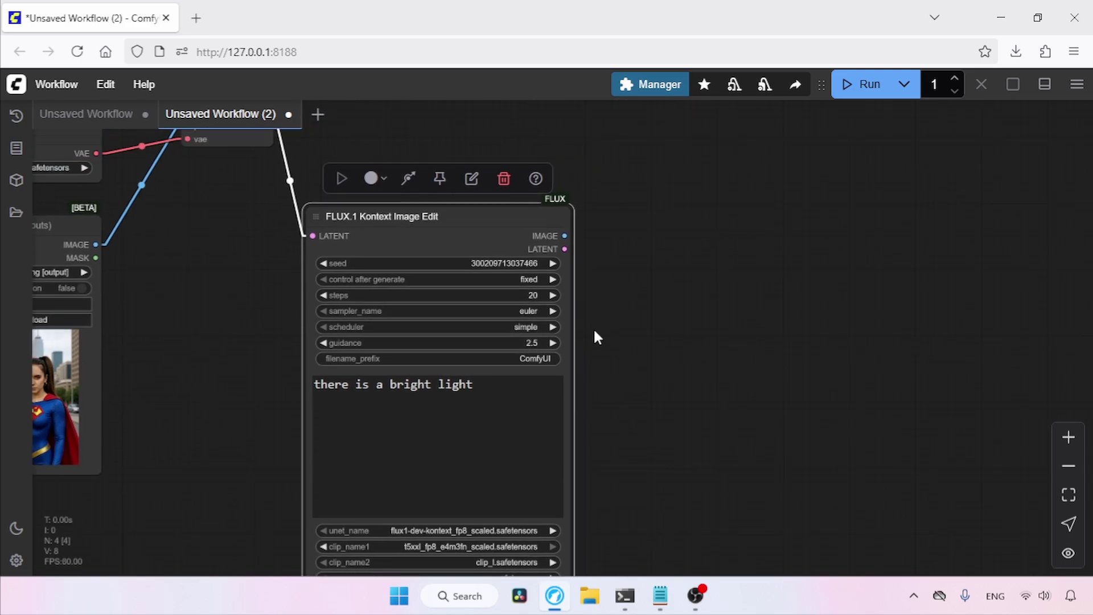
right_click(490, 227)
click(521, 519)
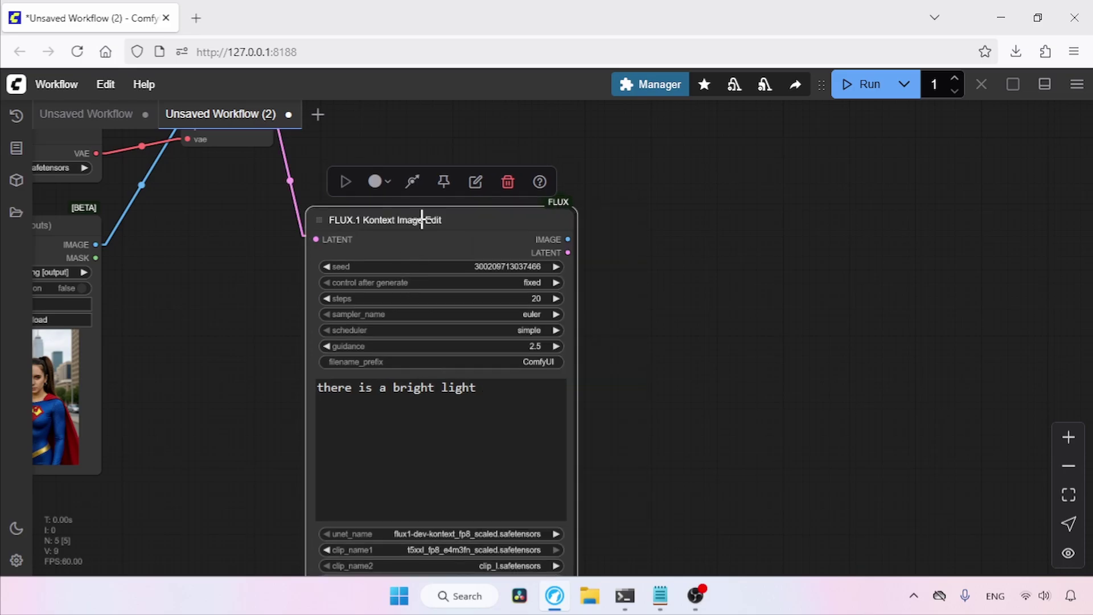
drag(419, 220, 784, 239)
drag(563, 249, 705, 253)
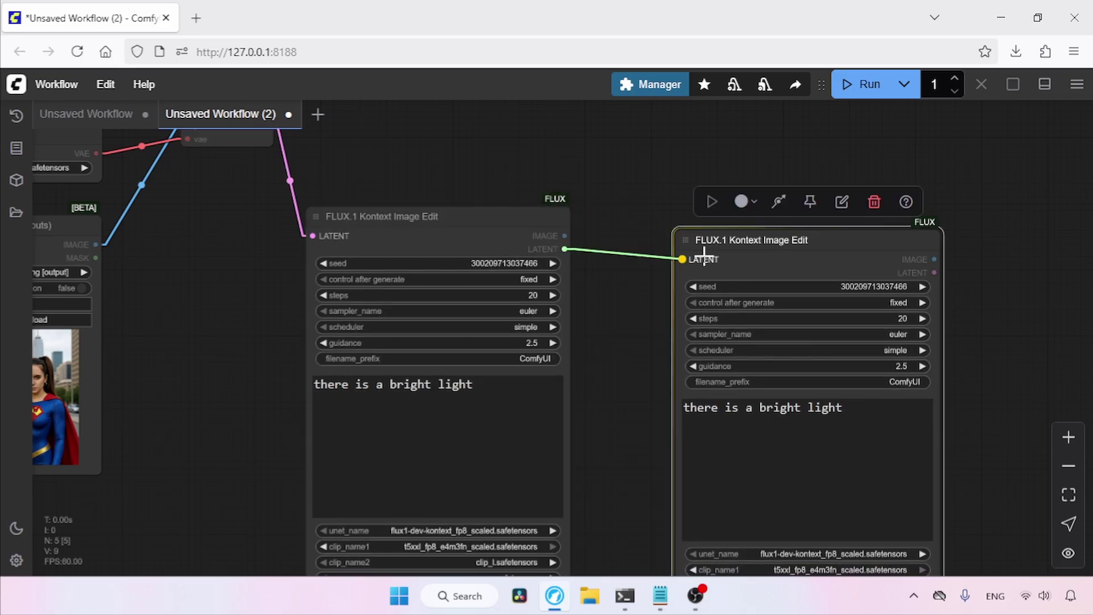
drag(798, 239, 740, 217)
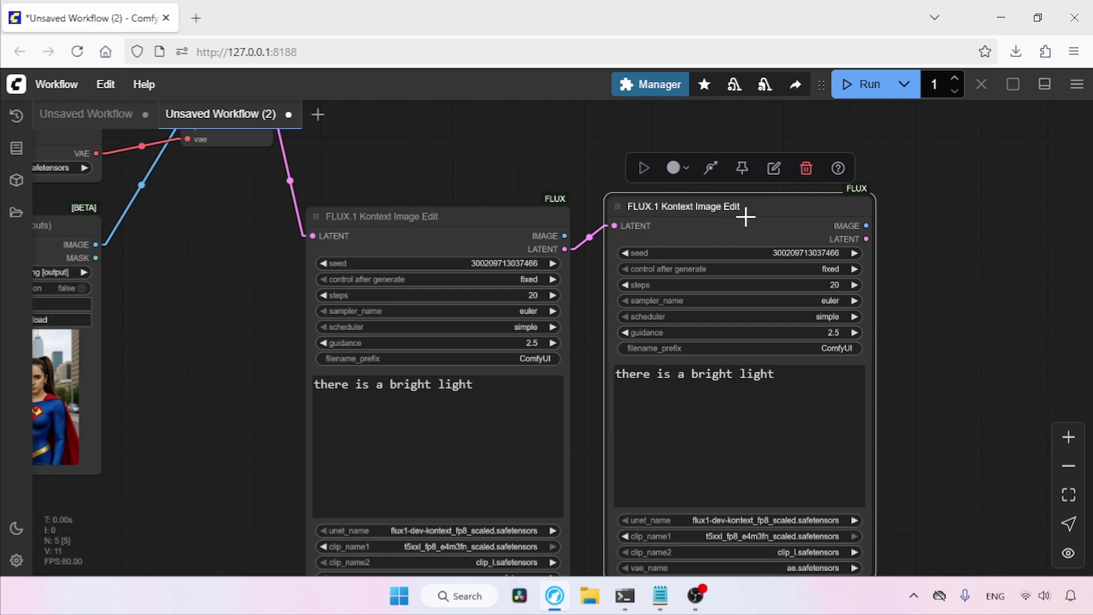
key(Delete)
Add a Save Image node to the FLUX.1 Kontext Image Edit IMAGE output and place it beside that node
mouse_move(564, 236)
mouse_down()
mouse_move(835, 271)
mouse_move(829, 265)
mouse_up()
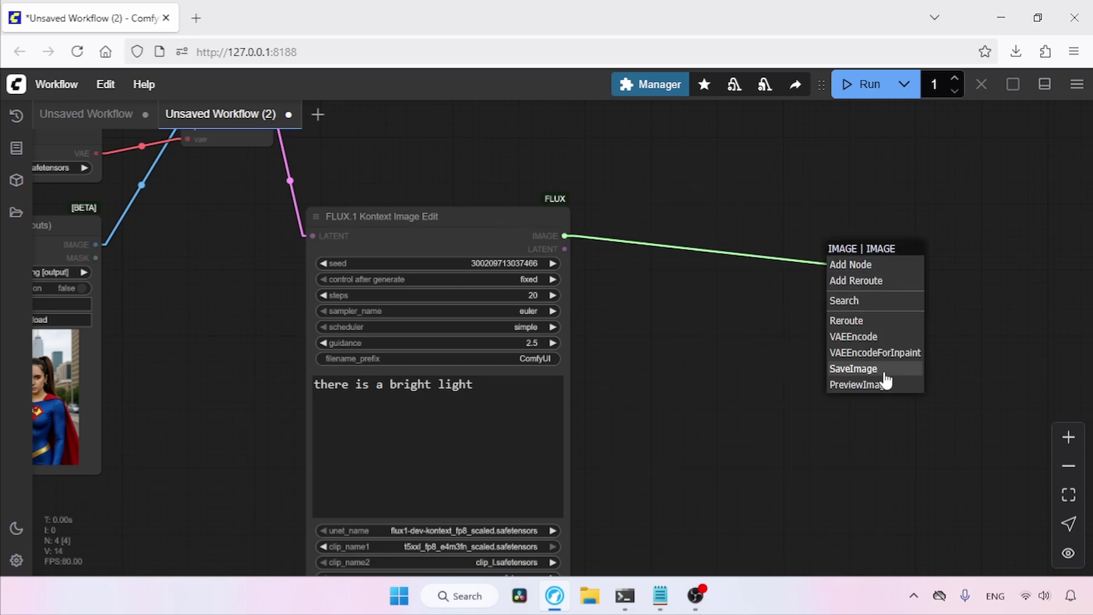
click(884, 373)
drag(968, 254, 732, 223)
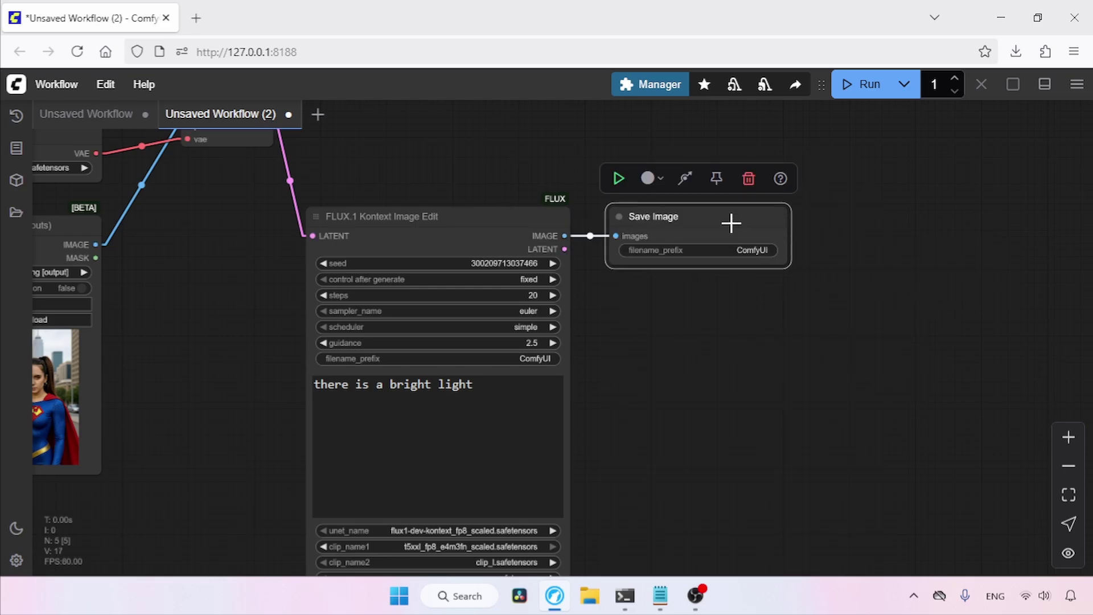
click(659, 374)
Convert the FLUX.1 Kontext Image Edit group node to separate nodes, inspect them, and undo the conversion
drag(659, 373, 806, 373)
right_click(473, 207)
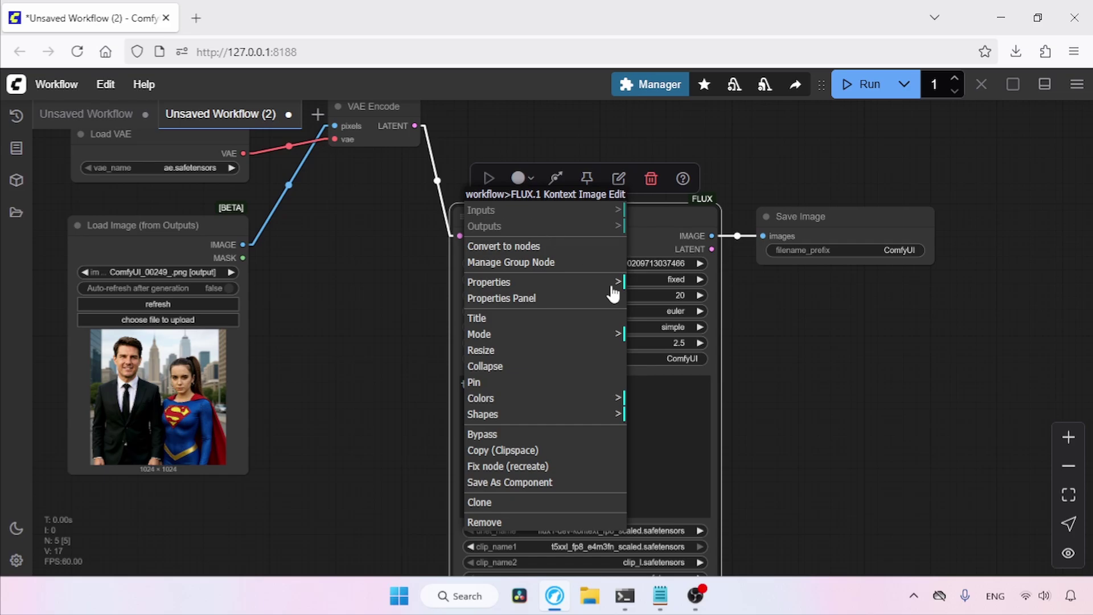
click(517, 247)
drag(825, 344, 692, 333)
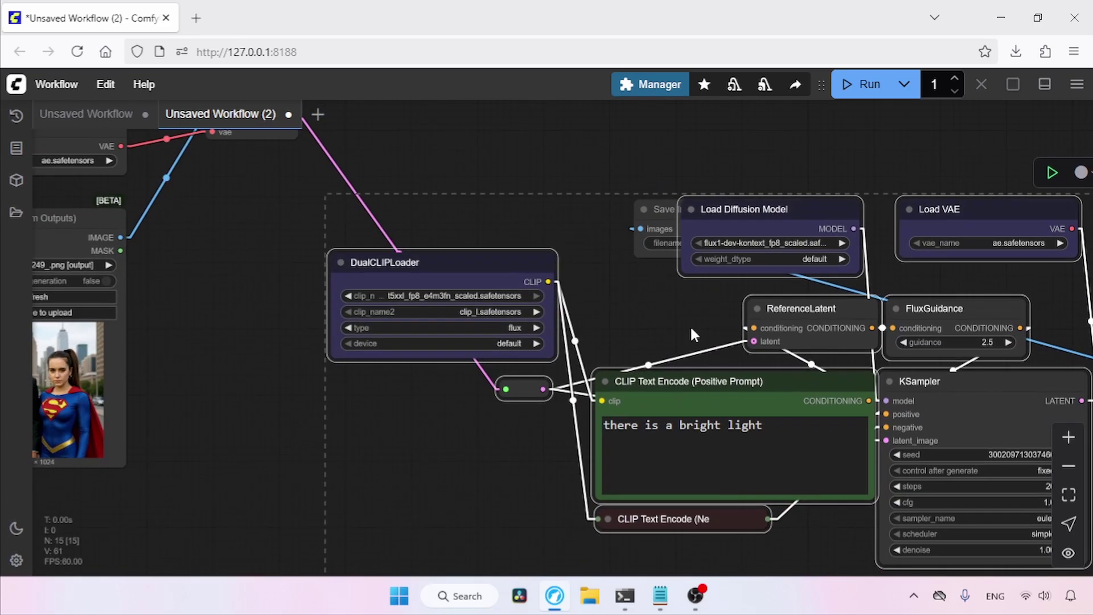
key(ctrl+z)
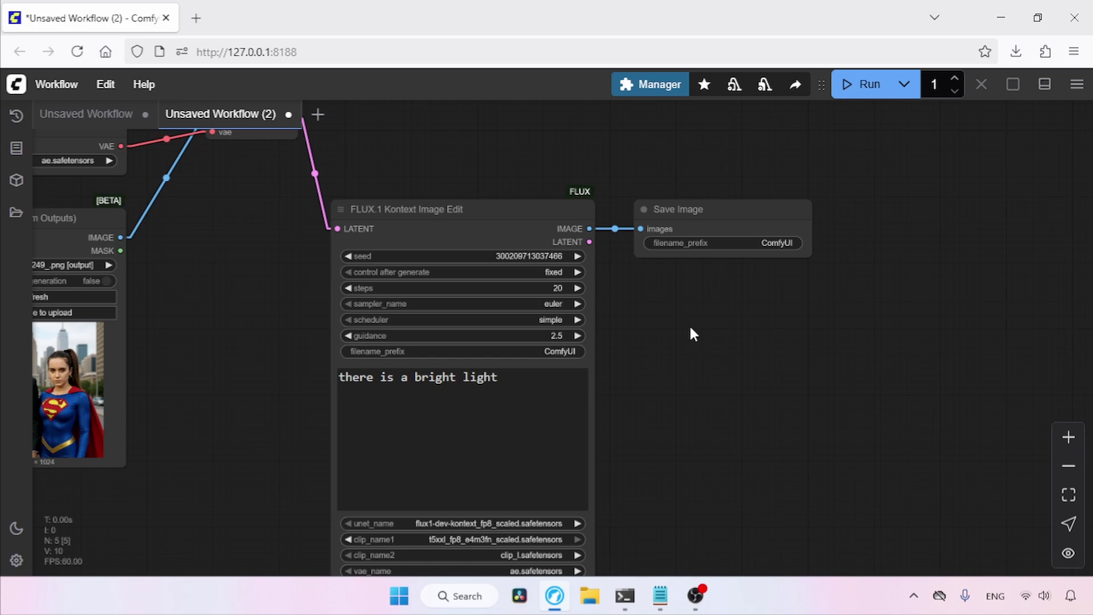
scroll(740, 324, up, 2)
scroll(741, 324, right, 2)
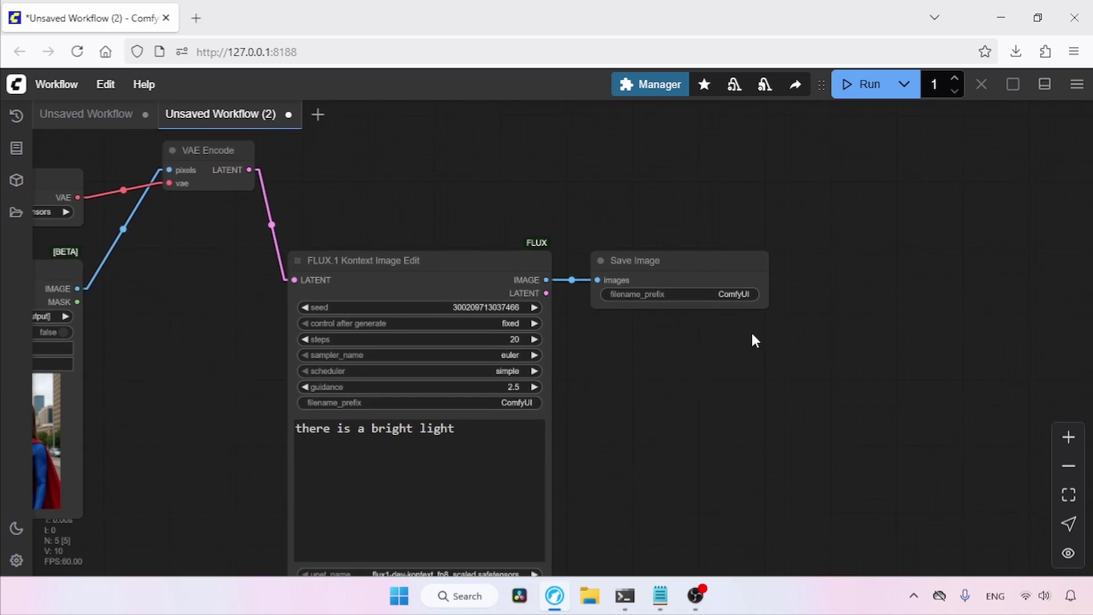